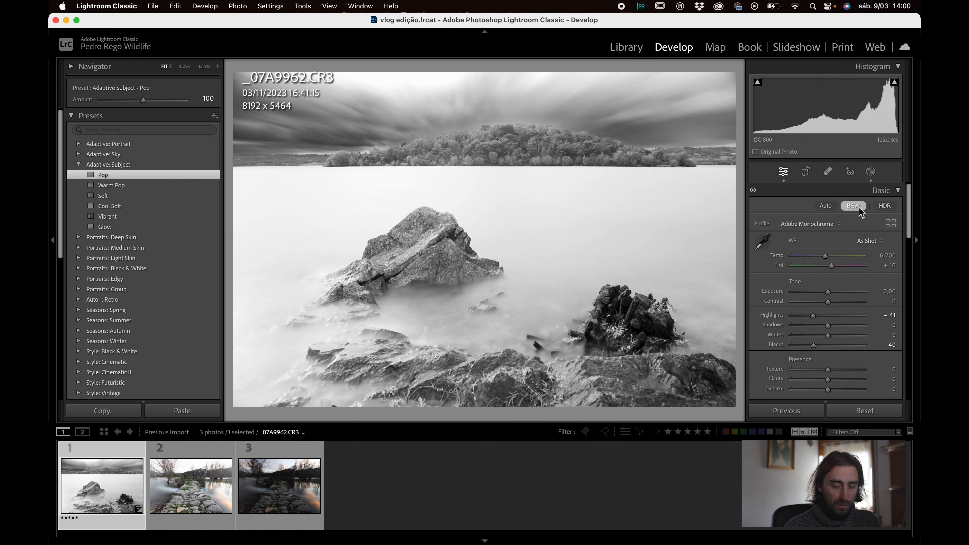
Set the Black & White Mix to Red +4, Orange -56, Yellow +6, Green +14, Aqua +7, Blue -15, Purple -21 and Magenta -13
scroll(859, 208, down, 10)
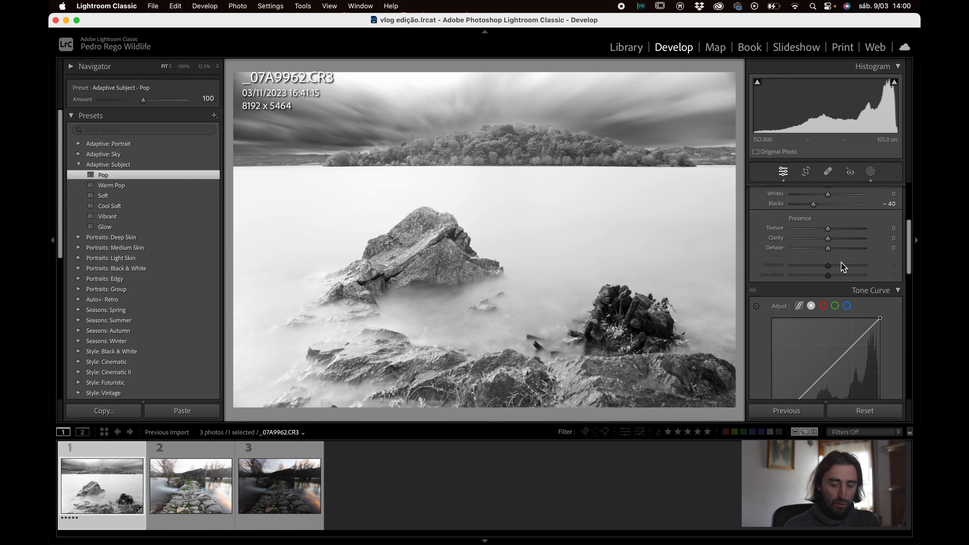
scroll(841, 264, down, 5)
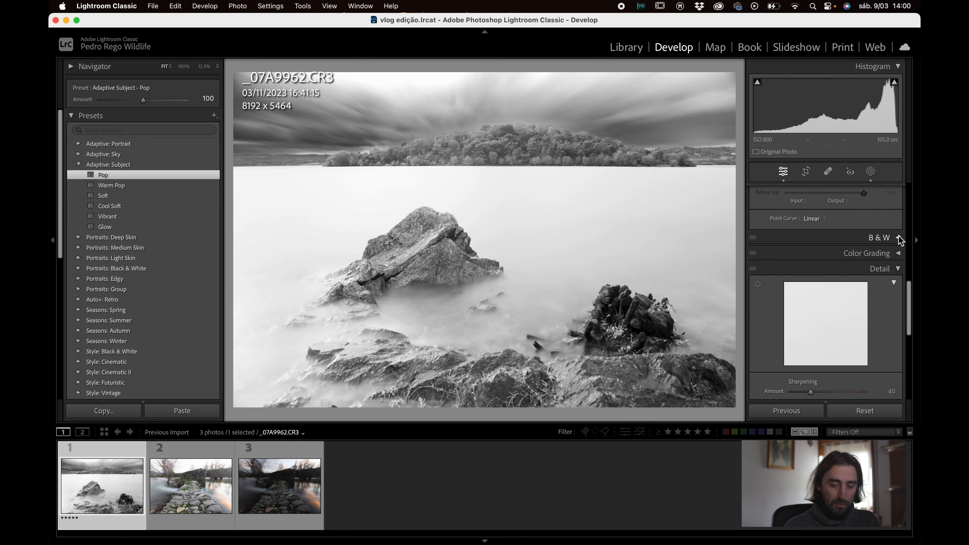
click(898, 238)
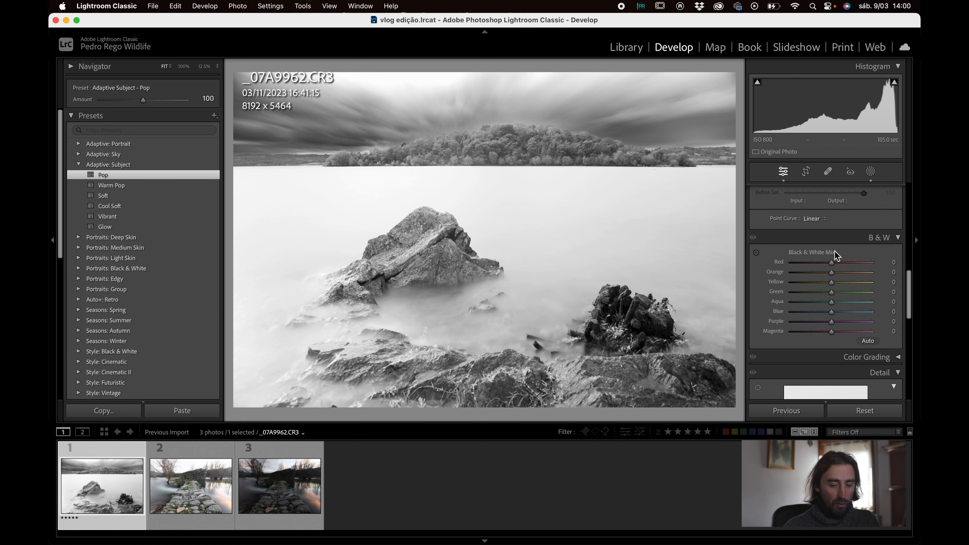
drag(833, 264, 824, 315)
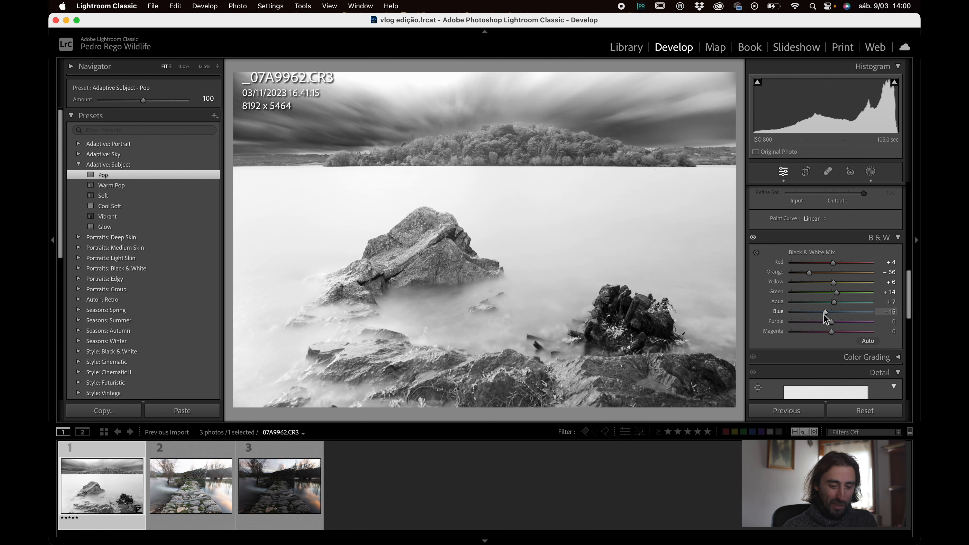
drag(830, 323, 826, 335)
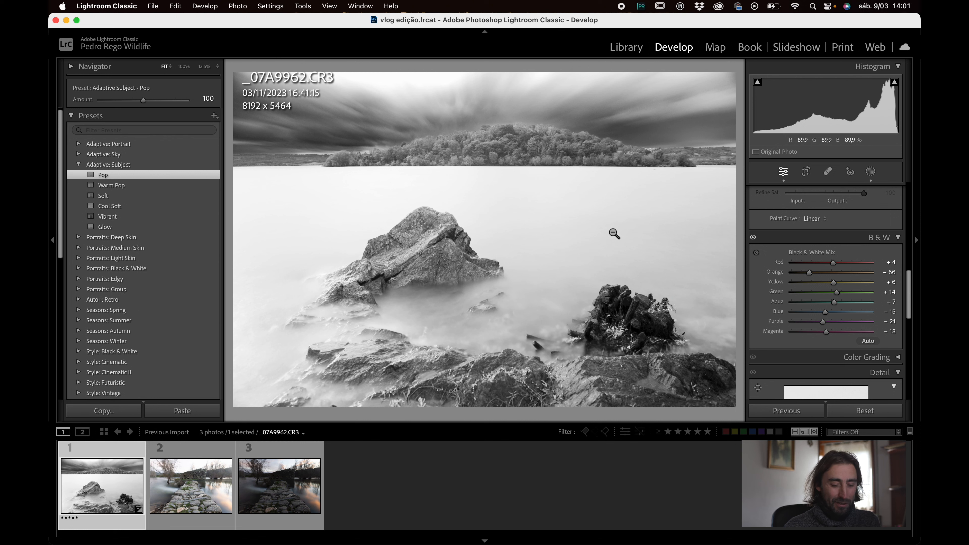
click(898, 238)
Set the photo's presence adjustments to Texture +9, Clarity +9 and Dehaze +4
scroll(818, 258, up, 6)
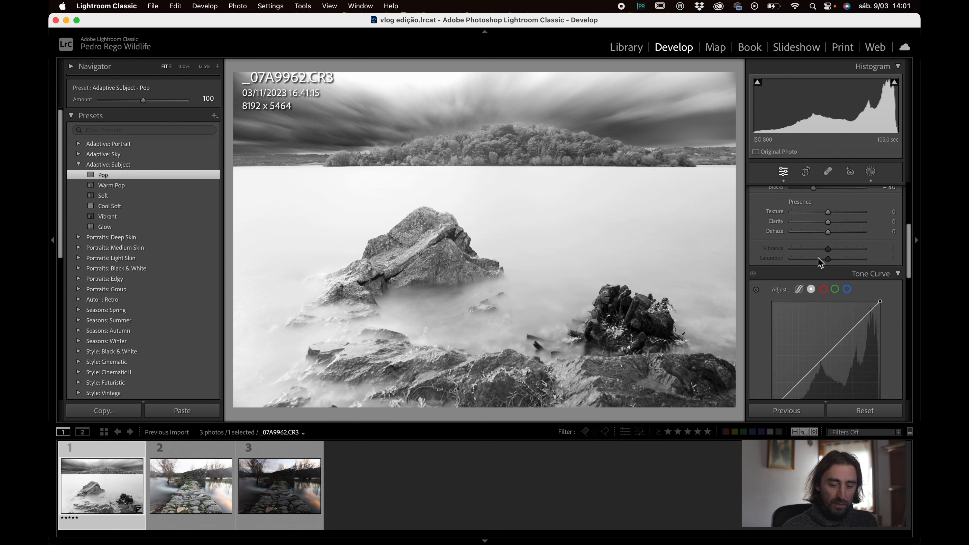
click(899, 274)
scroll(820, 248, up, 2)
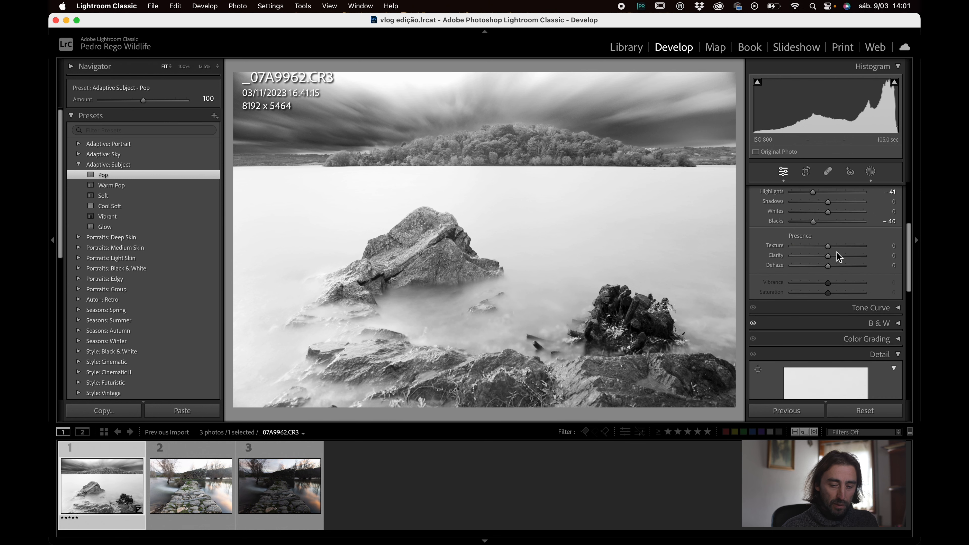
drag(829, 246, 832, 264)
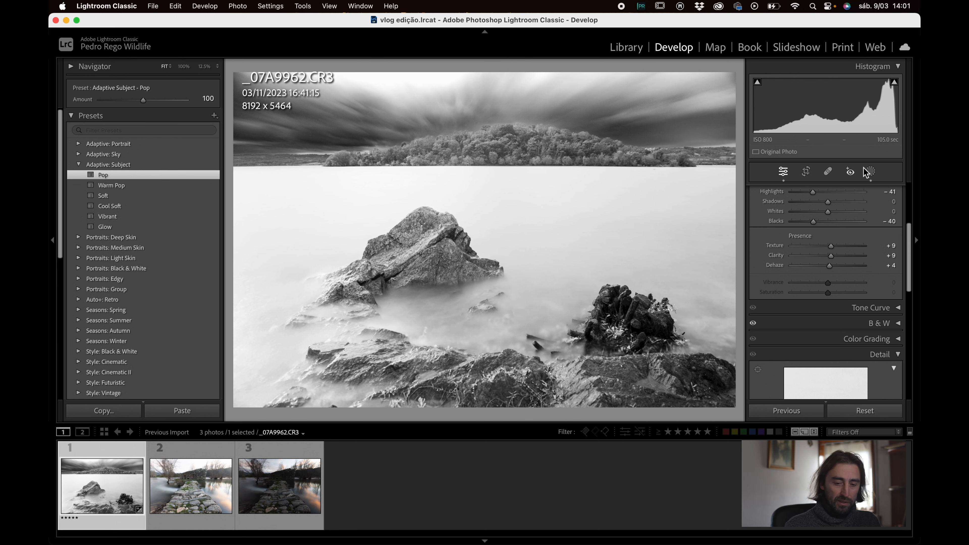
Crop the photo to about 7700 x 5136 at the original aspect, trimming the bottom rocks and the left edge
click(805, 174)
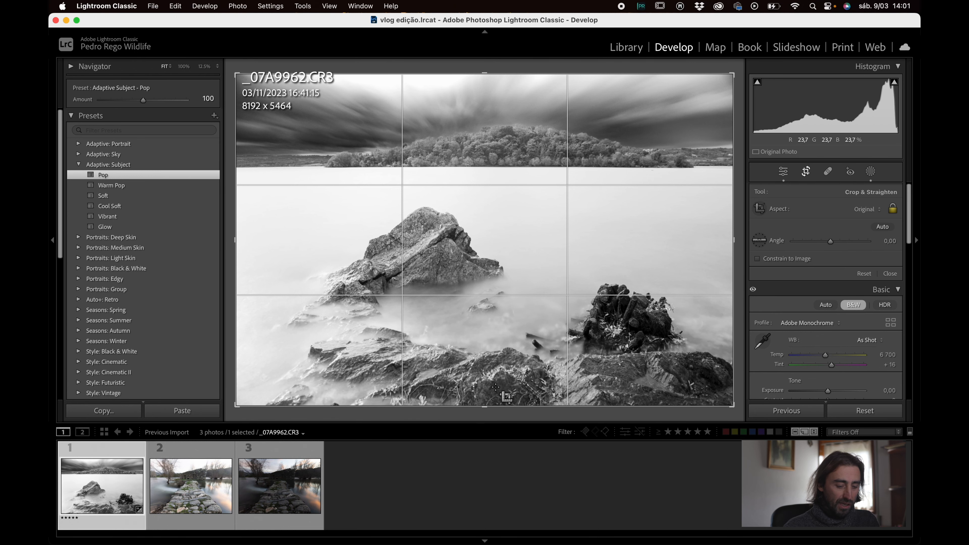
drag(485, 408, 484, 396)
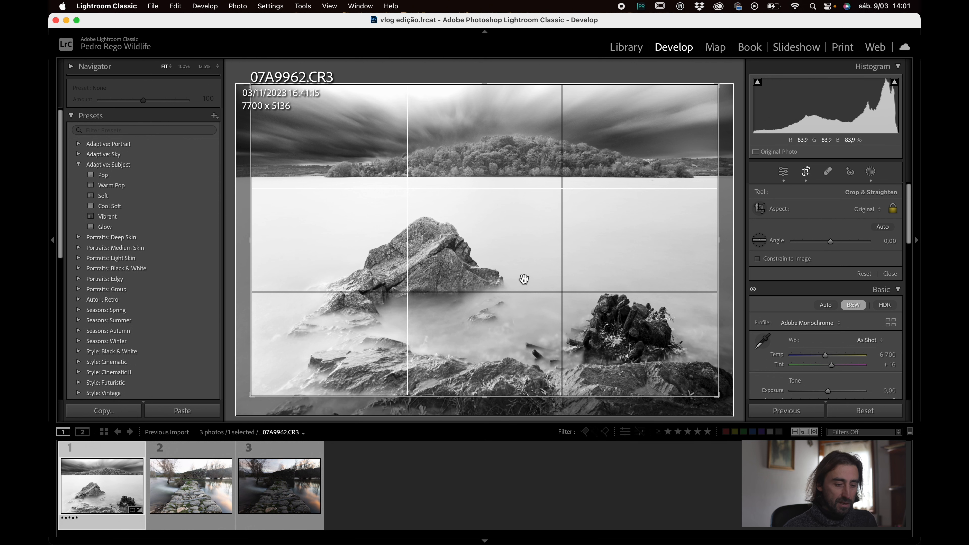
drag(510, 264, 494, 266)
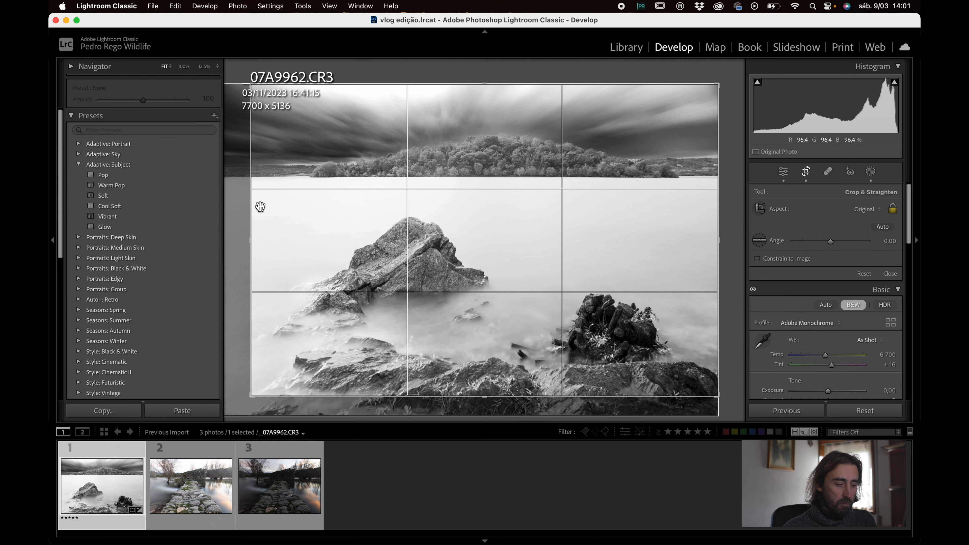
drag(255, 234, 258, 234)
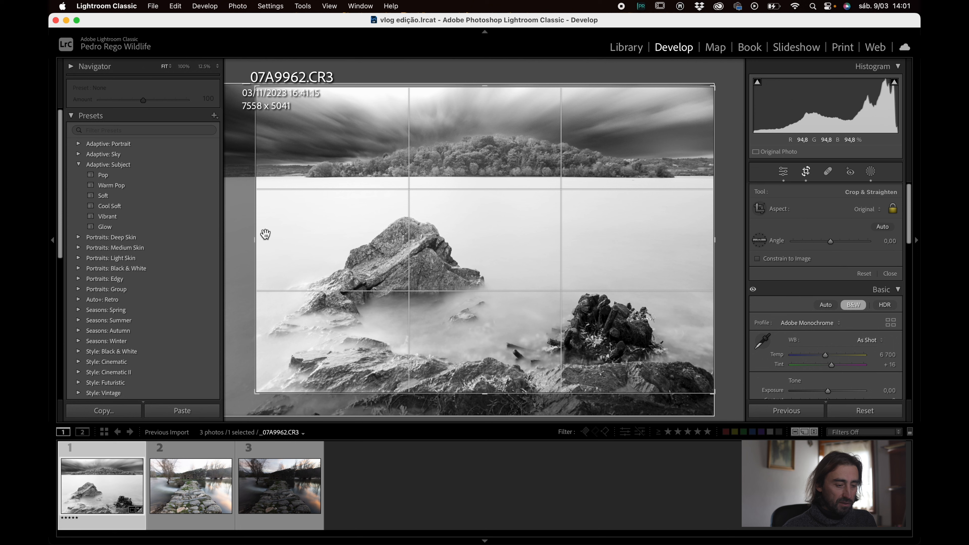
drag(259, 235, 254, 235)
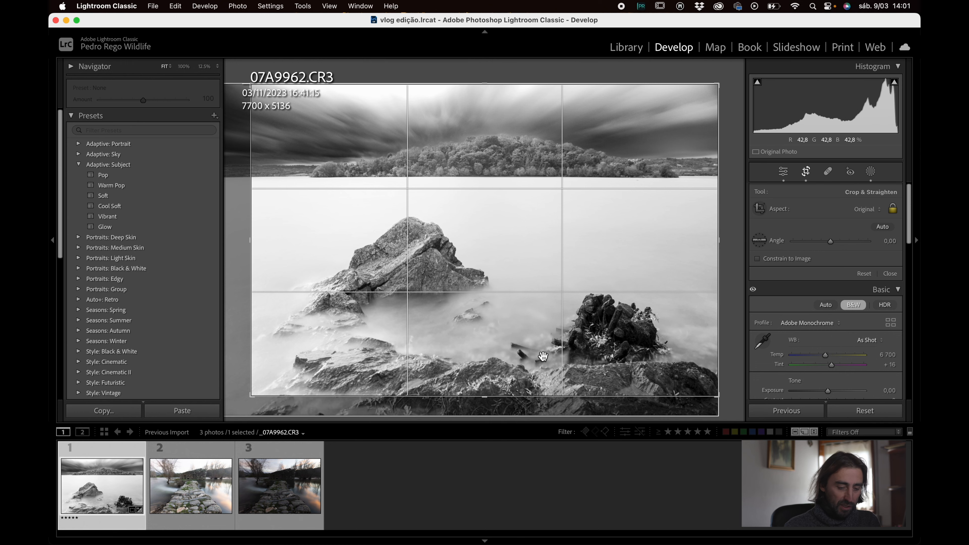
key(Return)
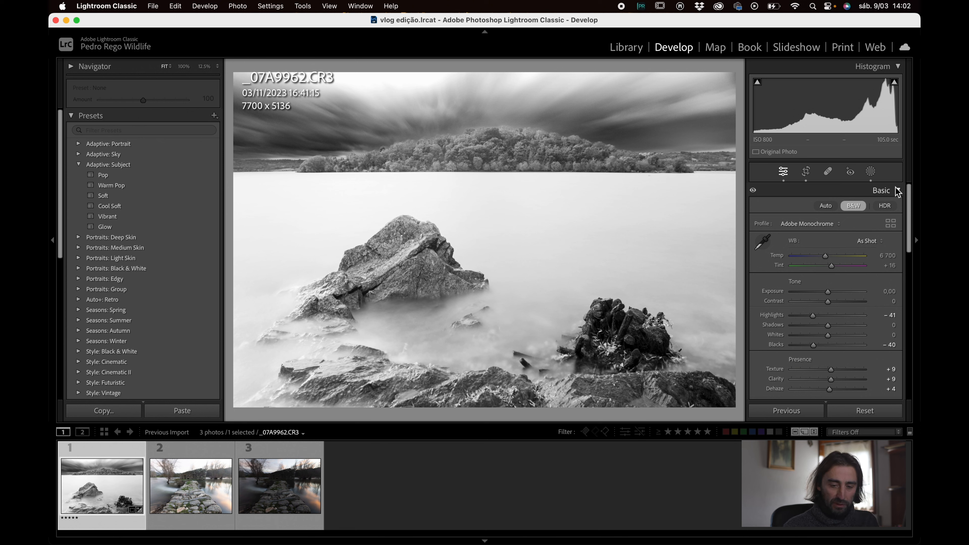
Create a new Select Sky mask on the photo
click(870, 172)
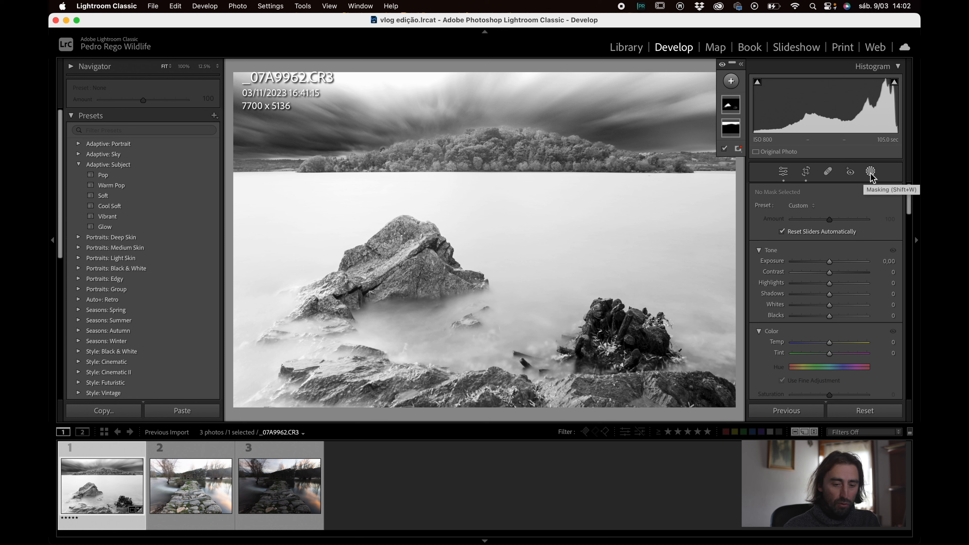
click(731, 81)
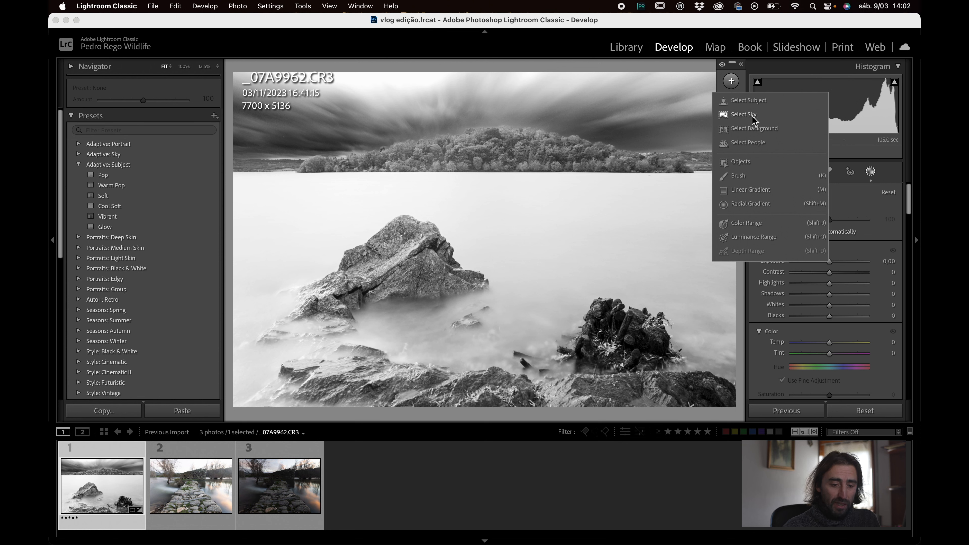
click(743, 114)
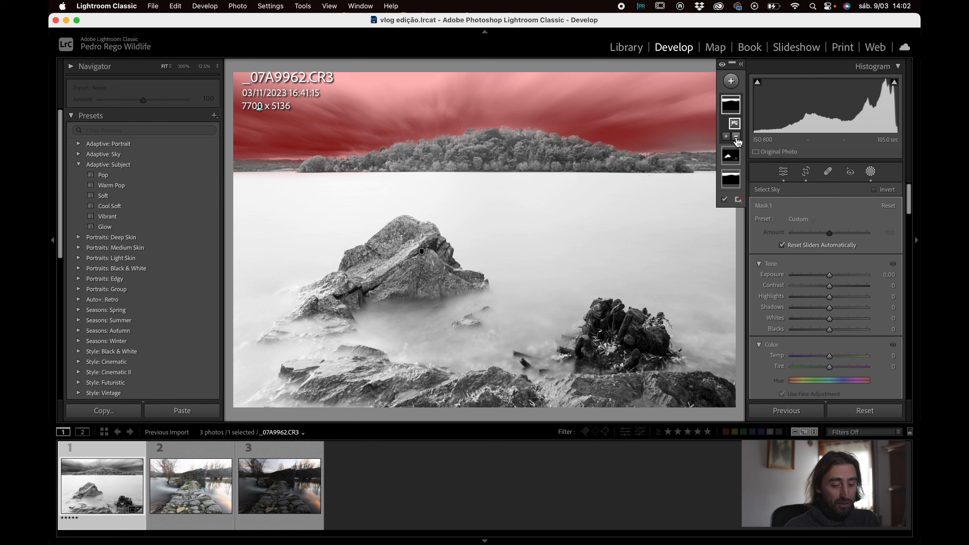
Add a brush component to the sky mask and paint over the sky around and above the island
click(726, 137)
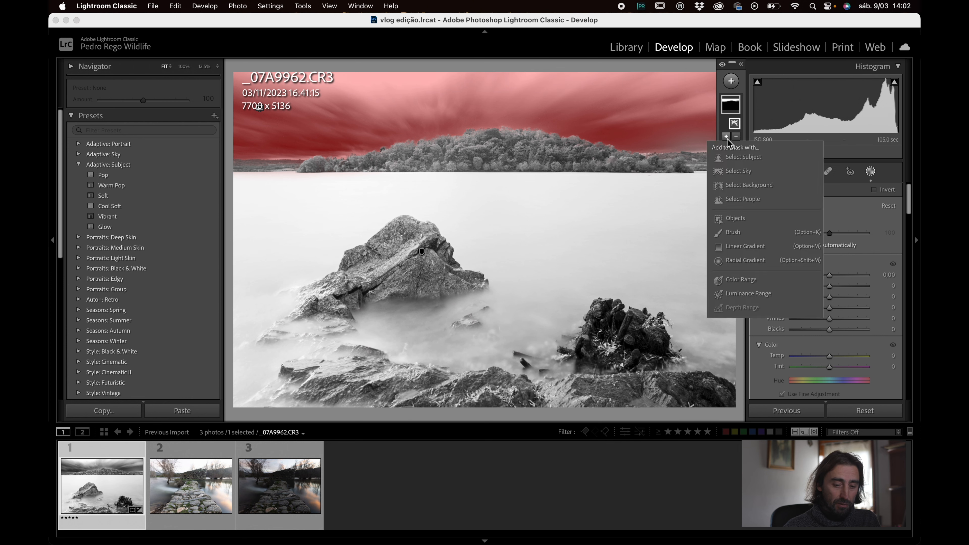
click(744, 232)
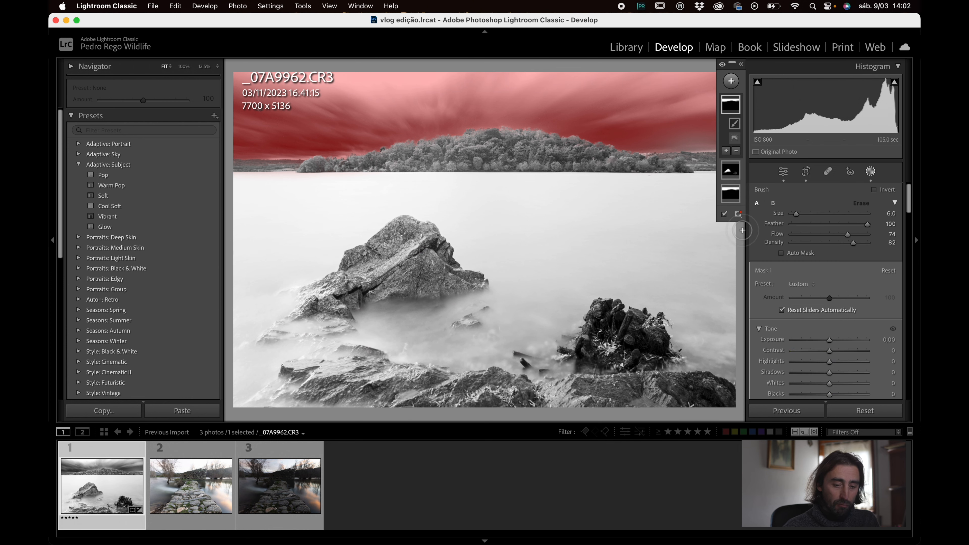
mouse_move(683, 136)
mouse_down()
mouse_move(726, 133)
mouse_move(659, 142)
mouse_move(748, 130)
mouse_move(667, 132)
mouse_move(737, 133)
mouse_move(691, 141)
mouse_move(714, 146)
mouse_move(677, 141)
mouse_move(742, 140)
mouse_up()
mouse_move(720, 84)
mouse_down()
mouse_move(714, 111)
mouse_move(654, 126)
mouse_up()
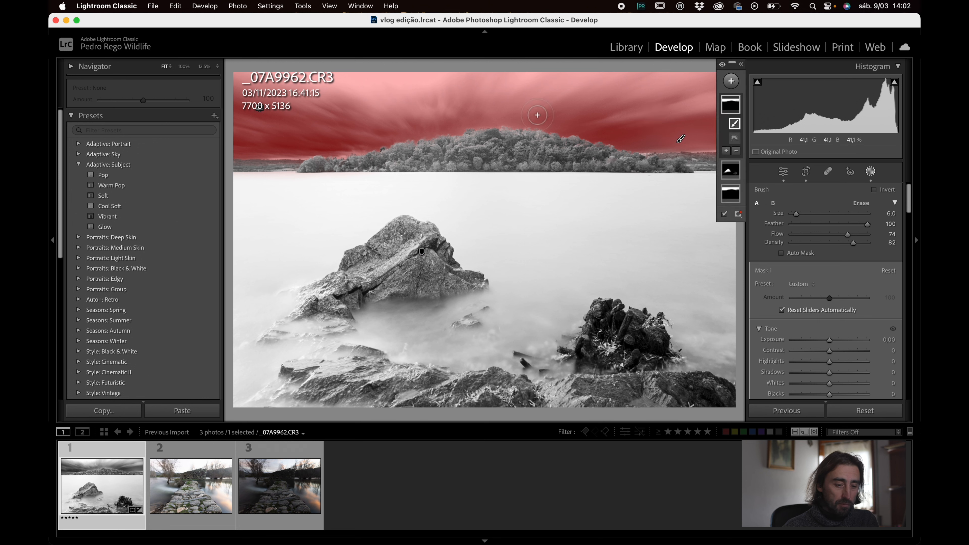
mouse_move(523, 119)
mouse_down()
mouse_move(494, 118)
mouse_move(547, 123)
mouse_move(471, 120)
mouse_up()
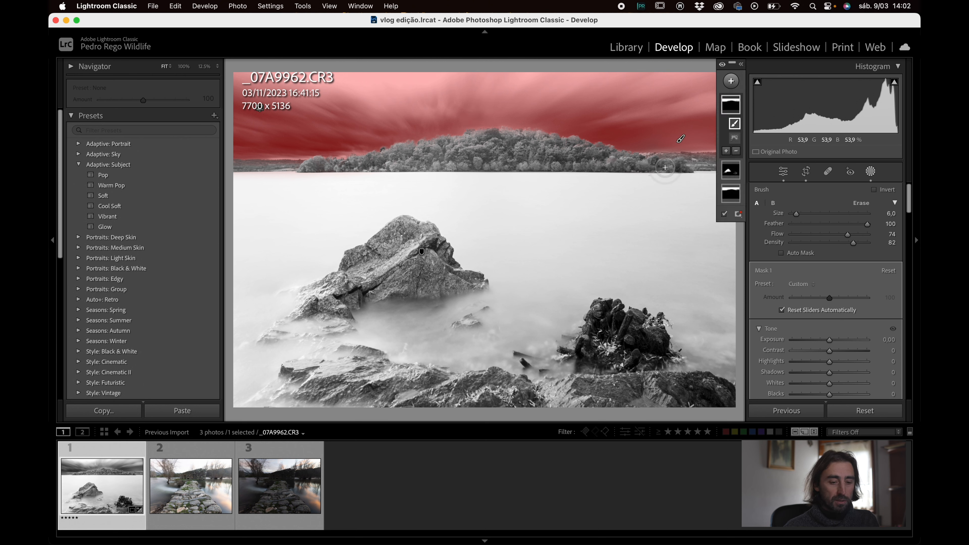
Set the sky mask's tone to Contrast 9, Highlights -9, Shadows -37, Whites 2 and Blacks 3
scroll(828, 301, down, 2)
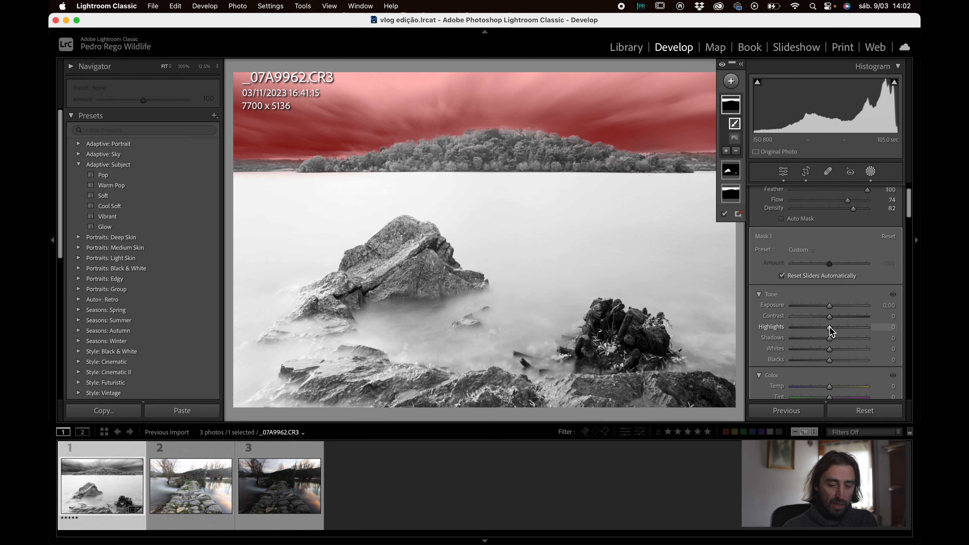
drag(828, 316, 830, 349)
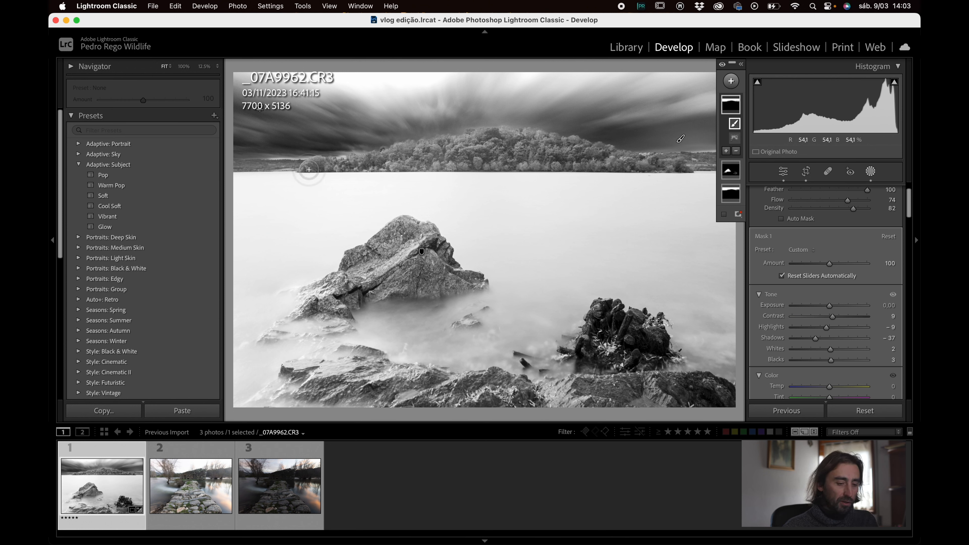
Create a new brush mask and paint roughly over the wooded island from its right end to its left end
click(732, 83)
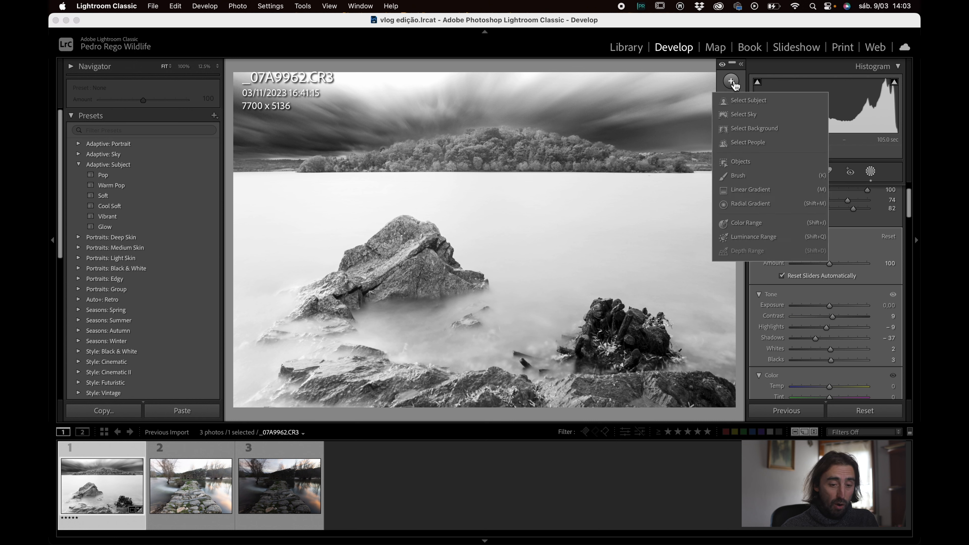
click(752, 176)
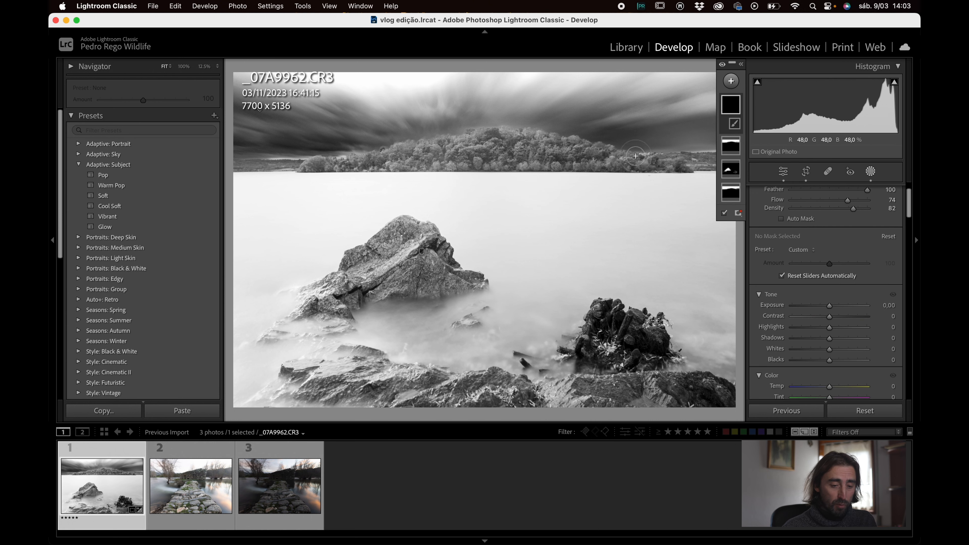
mouse_move(686, 168)
mouse_down()
mouse_move(544, 150)
mouse_move(576, 142)
mouse_up()
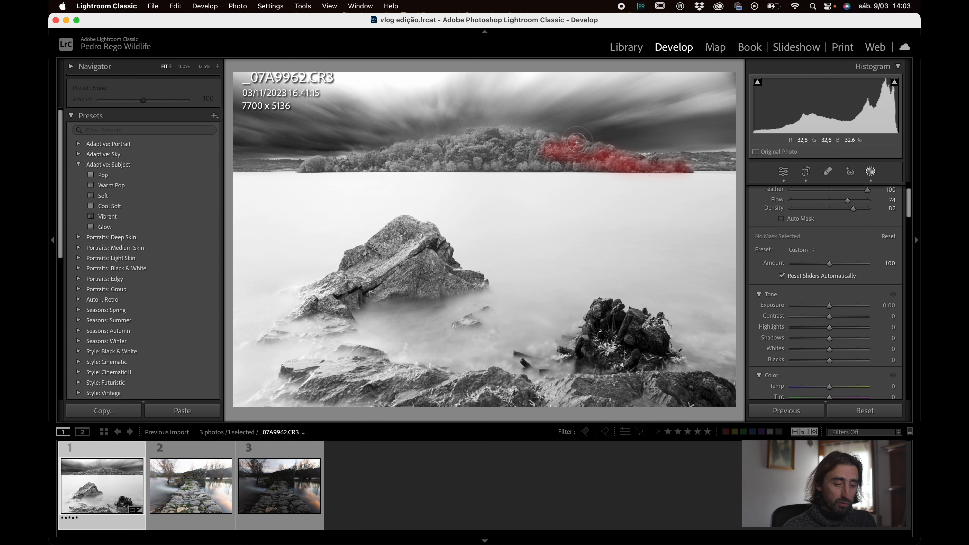
mouse_move(505, 135)
mouse_down()
mouse_move(547, 145)
mouse_move(476, 149)
mouse_move(586, 156)
mouse_move(431, 155)
mouse_move(607, 157)
mouse_move(582, 145)
mouse_up()
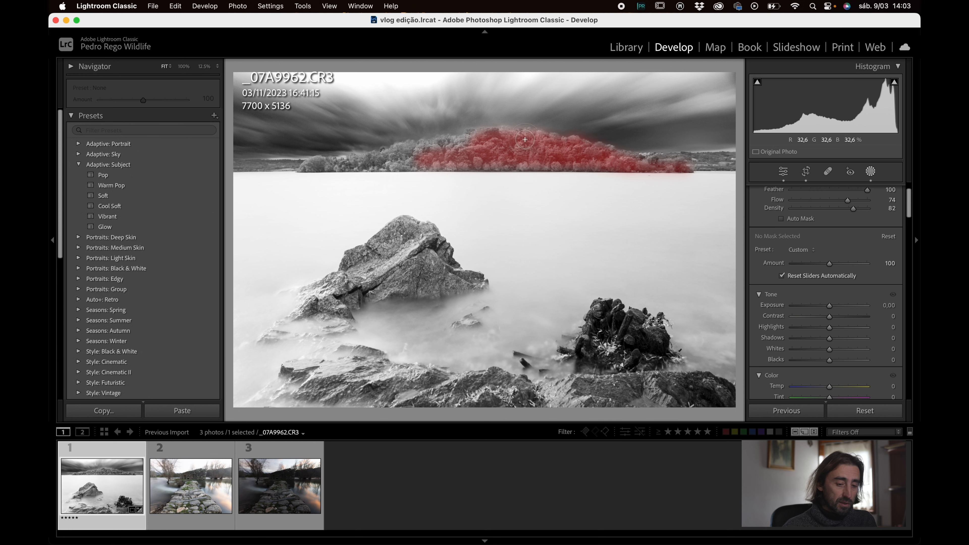
drag(471, 141, 386, 156)
drag(343, 163, 297, 166)
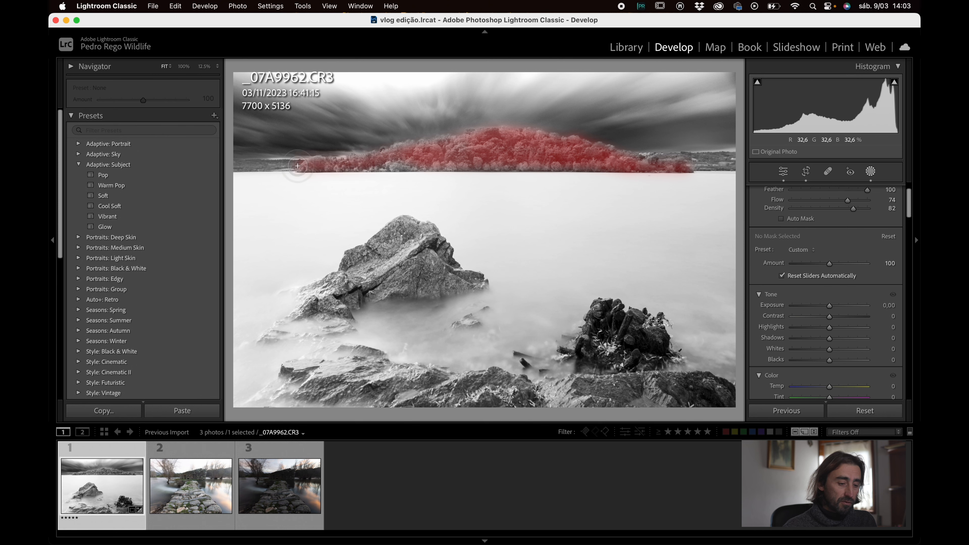
drag(433, 155, 436, 153)
Set the brush size to 16.1 and fill the island mask's gaps along the treetops and shoreline at close view
key(super+equal)
key(super+equal)
key(super+equal)
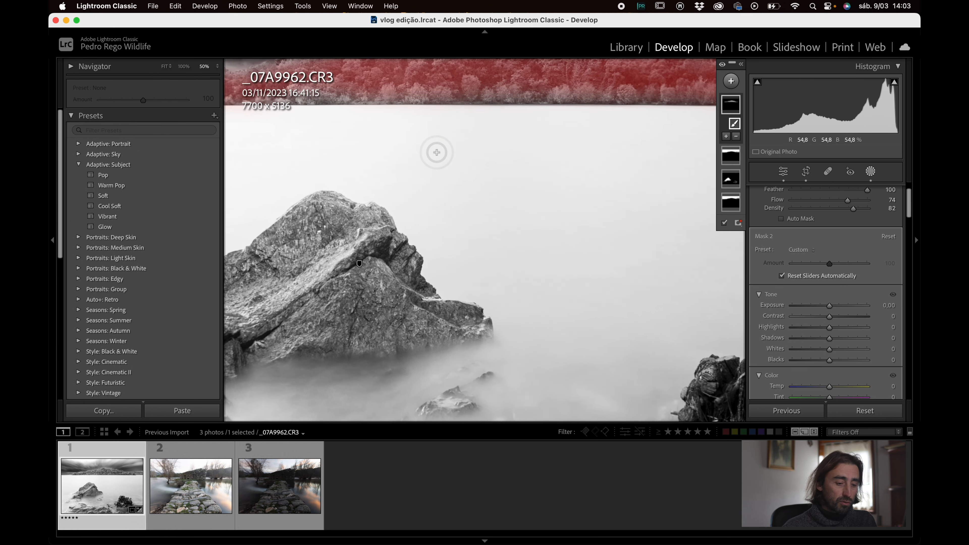
scroll(437, 152, up, 8)
drag(541, 159, 537, 302)
right_click(541, 190)
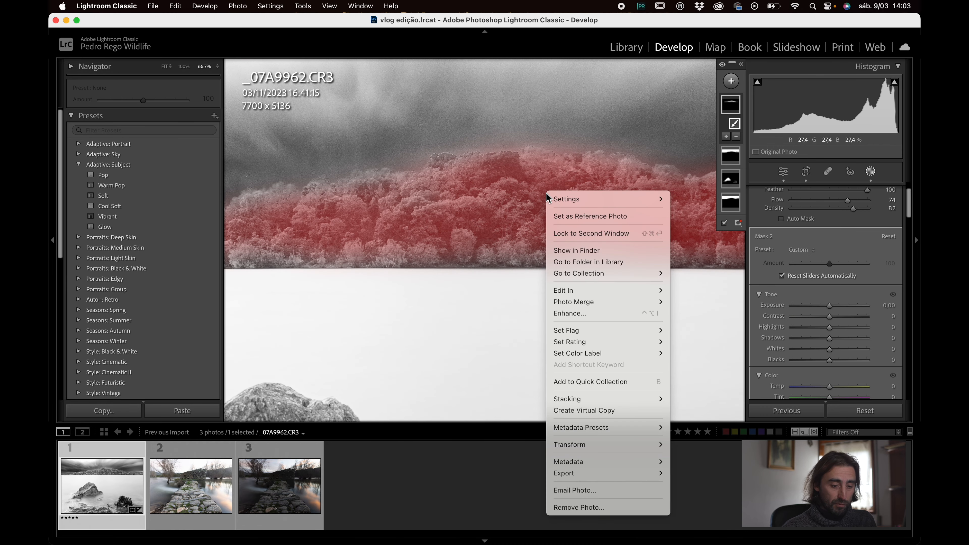
key(Escape)
scroll(809, 210, up, 3)
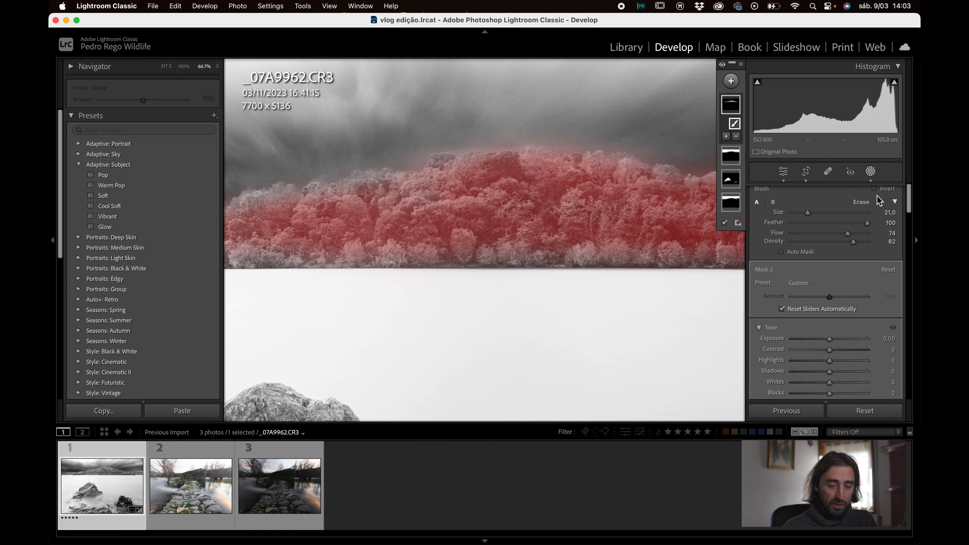
drag(809, 216, 803, 213)
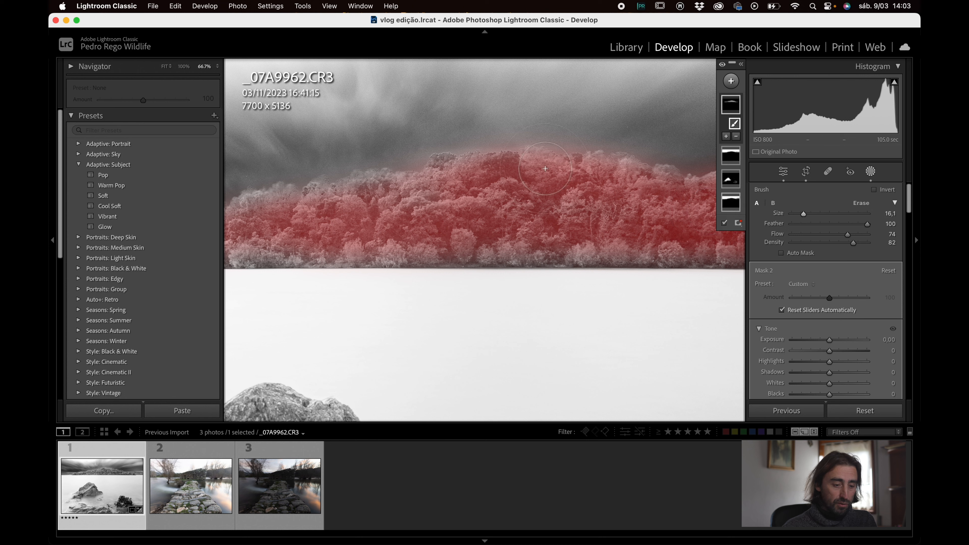
mouse_move(433, 168)
mouse_down()
mouse_move(450, 164)
mouse_move(436, 164)
mouse_up()
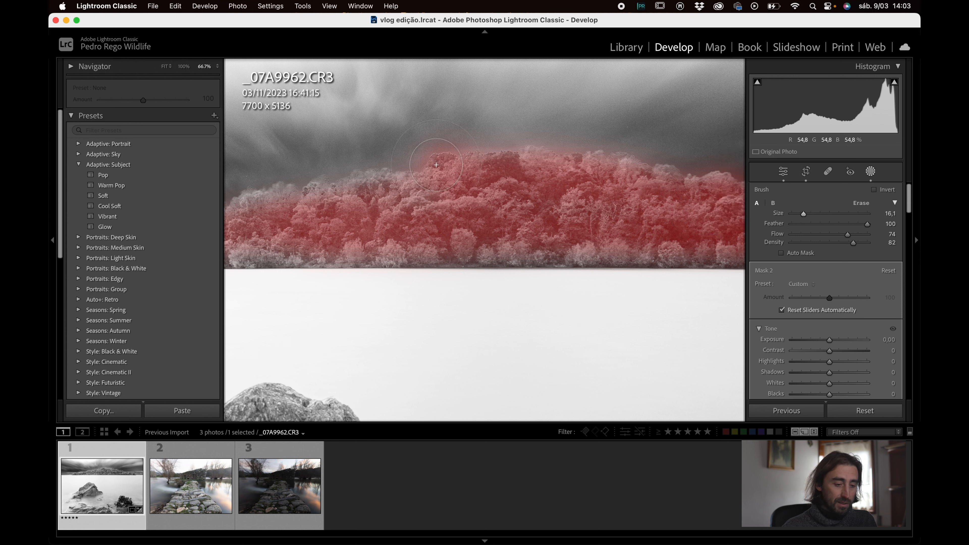
mouse_move(283, 206)
mouse_down()
mouse_move(233, 220)
mouse_move(244, 252)
mouse_move(549, 234)
mouse_move(743, 250)
mouse_move(730, 250)
mouse_up()
mouse_move(630, 167)
mouse_down()
mouse_move(578, 172)
mouse_move(625, 191)
mouse_move(740, 202)
mouse_move(715, 186)
mouse_move(714, 195)
mouse_move(711, 183)
mouse_move(708, 208)
mouse_up()
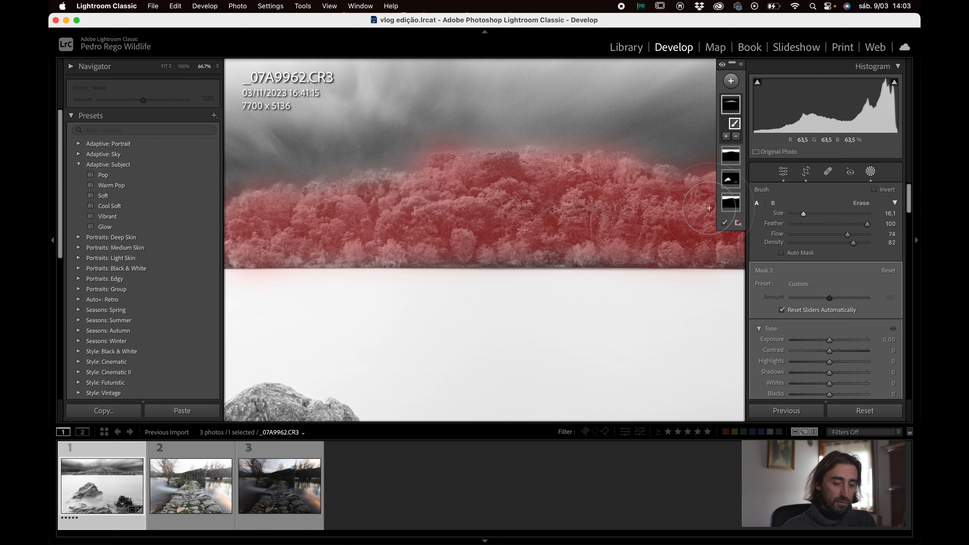
Extend the brush mask over the unpainted trees along both ends, the ridge and the waterline of the island
mouse_move(536, 160)
mouse_down()
mouse_move(544, 174)
mouse_move(368, 188)
mouse_up()
key(space)
mouse_move(626, 221)
mouse_down()
mouse_move(570, 209)
mouse_move(719, 242)
mouse_up()
key(space)
drag(398, 219, 721, 244)
mouse_move(389, 263)
mouse_down()
mouse_move(267, 261)
mouse_move(348, 254)
mouse_up()
key(space)
drag(430, 240, 546, 230)
mouse_move(573, 200)
mouse_down()
mouse_move(564, 200)
mouse_move(622, 196)
mouse_up()
mouse_move(496, 238)
mouse_down()
mouse_move(366, 259)
mouse_move(261, 260)
mouse_move(274, 260)
mouse_up()
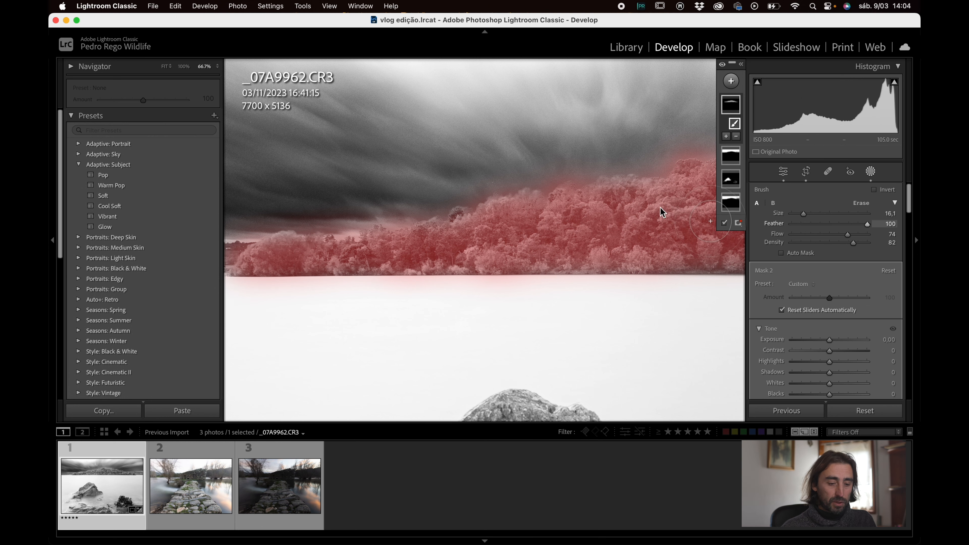
Set the island mask's tone to Exposure -0.13, Contrast 11, Shadows -24, Whites 4 and Blacks 0
key(super+minus)
key(super+minus)
key(super+minus)
key(super+minus)
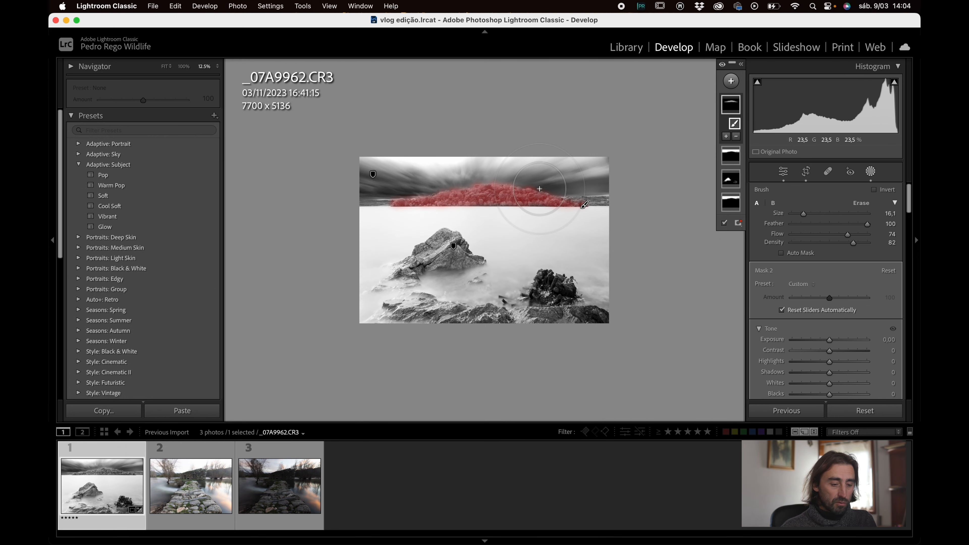
key(super+equal)
key(super+equal)
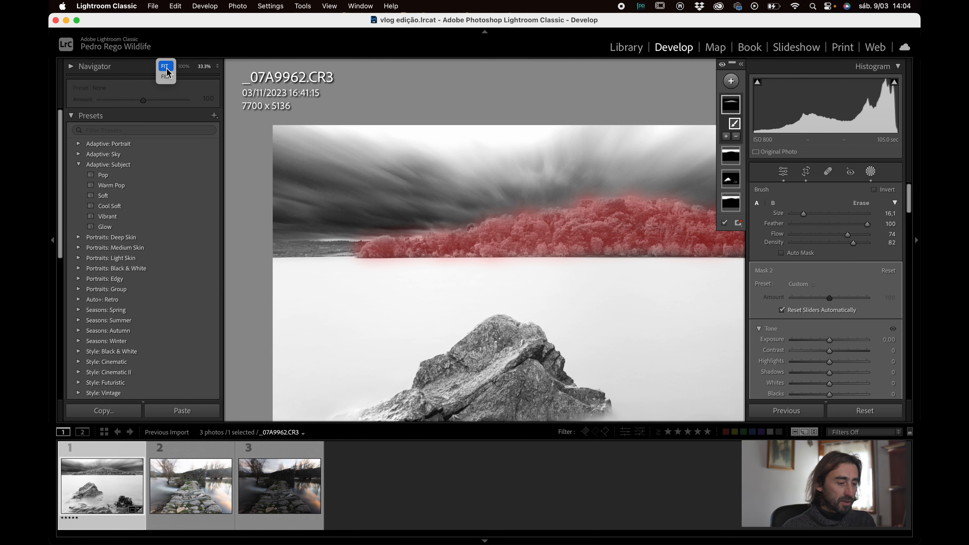
click(184, 67)
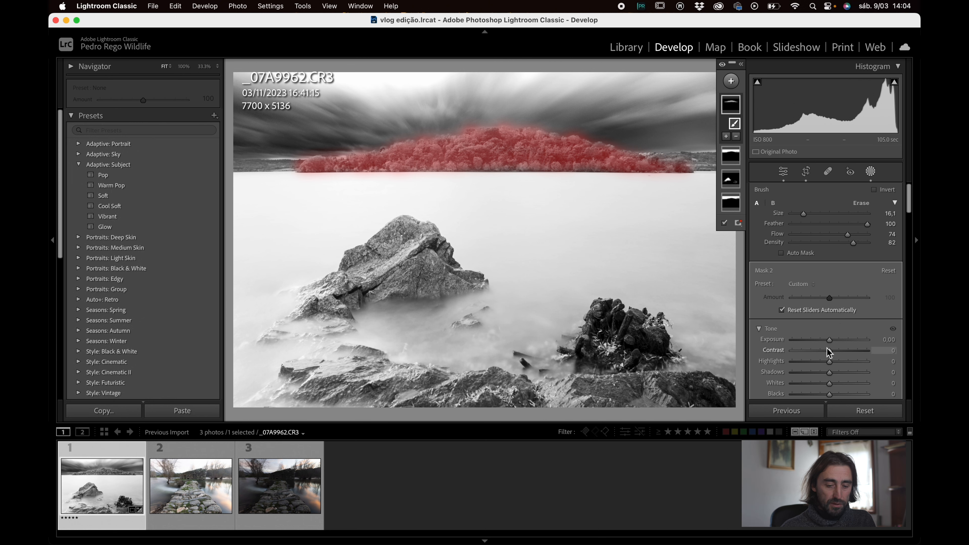
scroll(825, 343, down, 2)
drag(828, 314, 825, 371)
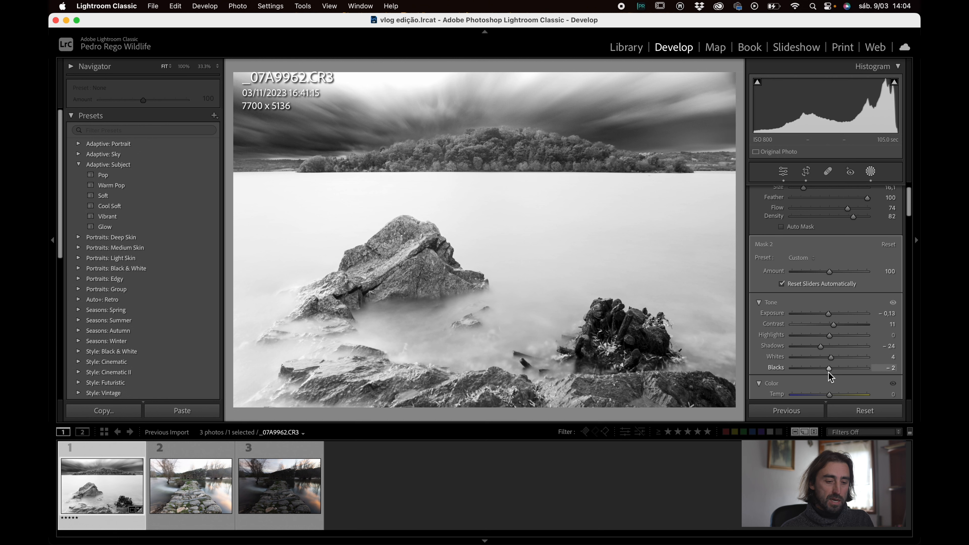
drag(829, 372, 829, 372)
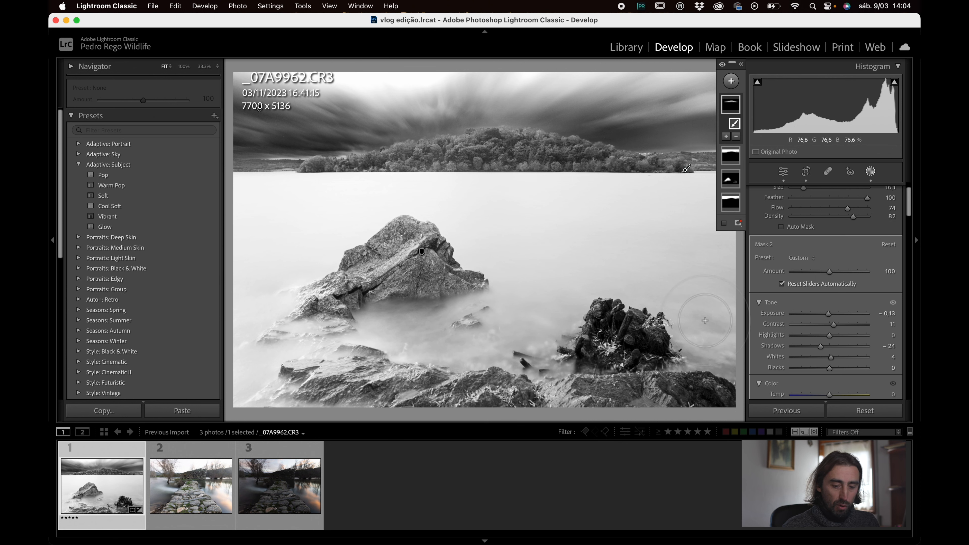
Create a new brush mask and paint over the misty water and foreground around the rocks and tree stump
click(730, 85)
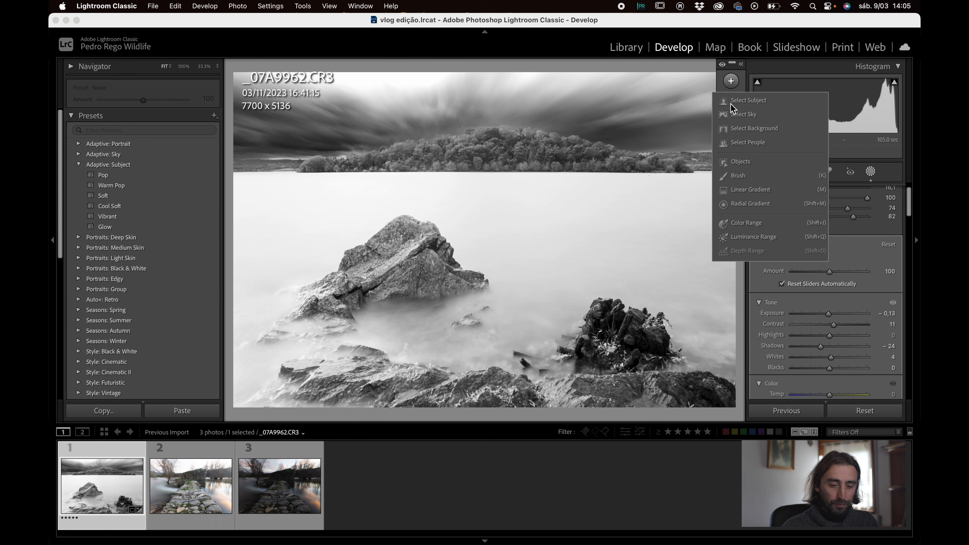
click(748, 178)
mouse_move(545, 317)
mouse_down()
mouse_move(366, 316)
mouse_move(549, 362)
mouse_move(534, 355)
mouse_move(228, 370)
mouse_move(275, 267)
mouse_move(275, 381)
mouse_move(298, 335)
mouse_move(578, 292)
mouse_move(721, 313)
mouse_move(713, 344)
mouse_move(760, 366)
mouse_move(694, 340)
mouse_move(522, 347)
mouse_move(548, 345)
mouse_up()
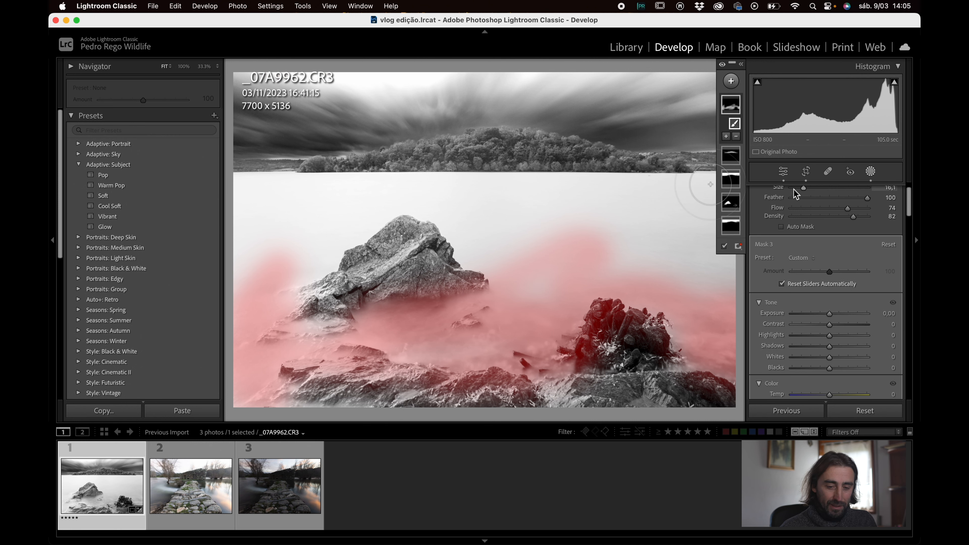
Erase the foreground mask's upper spill over the open water and beside the large rock, using a size 29.4 eraser with Flow 100
key(alt)
mouse_move(638, 249)
mouse_down()
mouse_move(577, 253)
mouse_move(634, 239)
mouse_move(571, 251)
mouse_move(633, 240)
mouse_up()
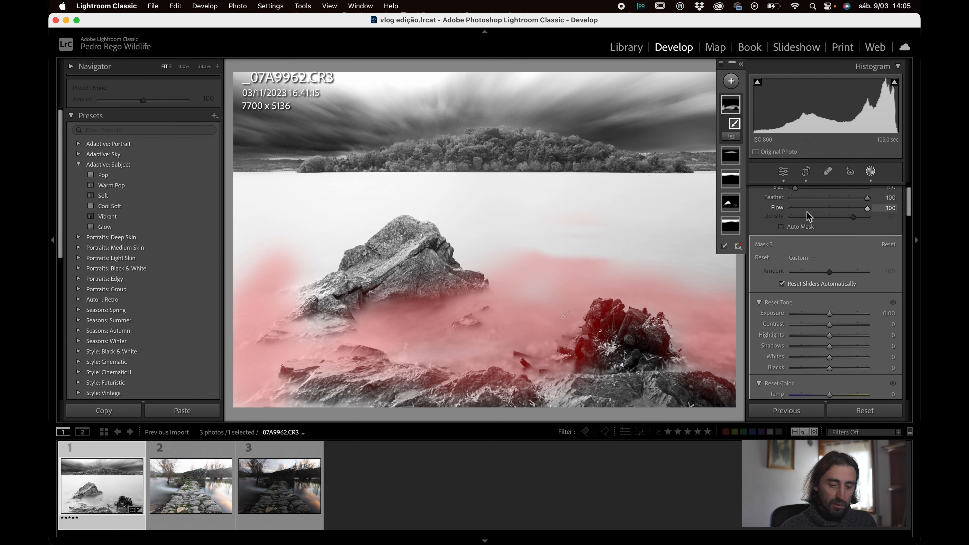
key(alt)
drag(814, 211, 815, 211)
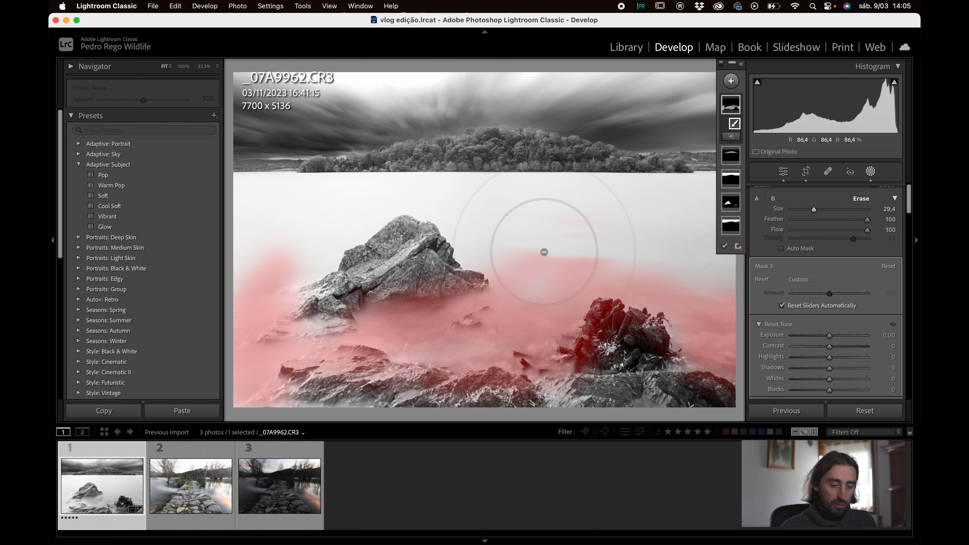
drag(540, 240, 751, 224)
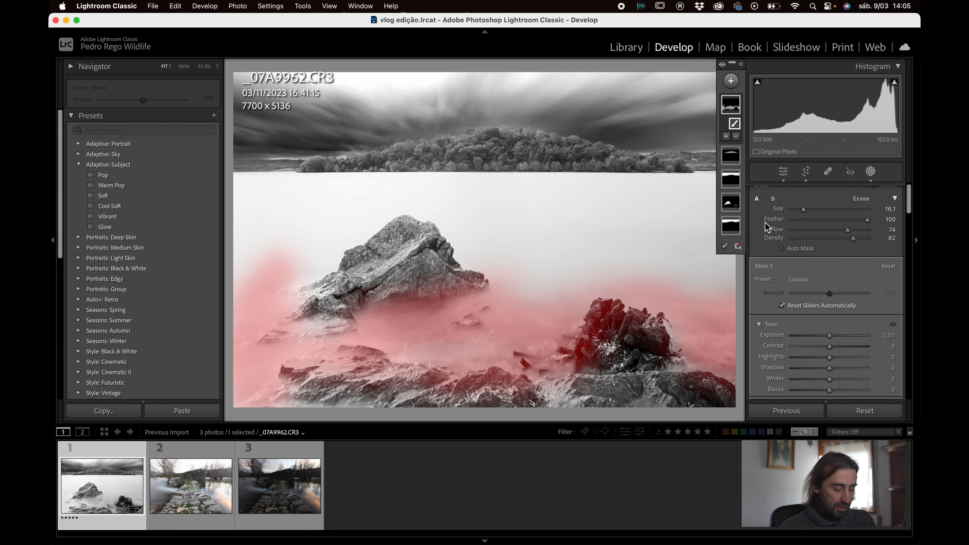
mouse_move(288, 237)
mouse_down()
mouse_move(235, 239)
mouse_move(266, 250)
mouse_up()
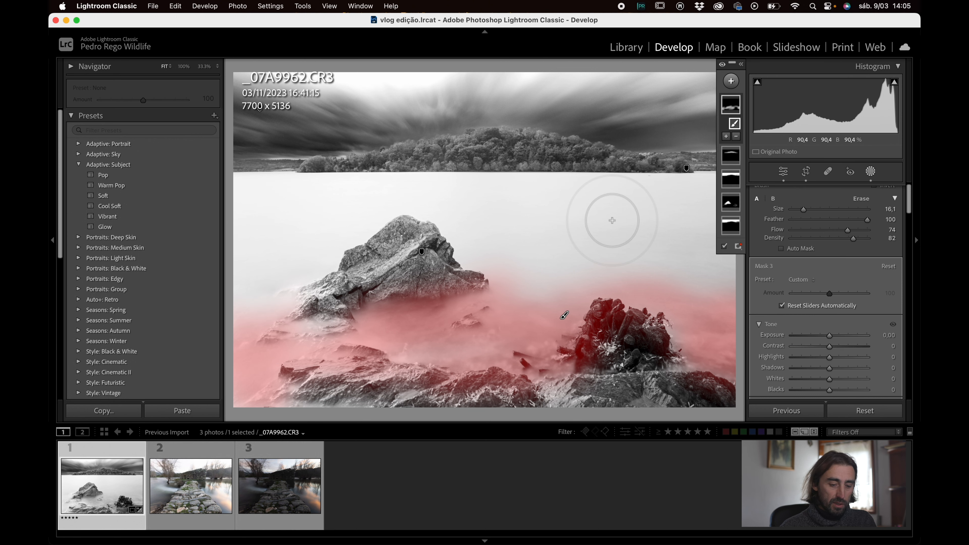
key(alt)
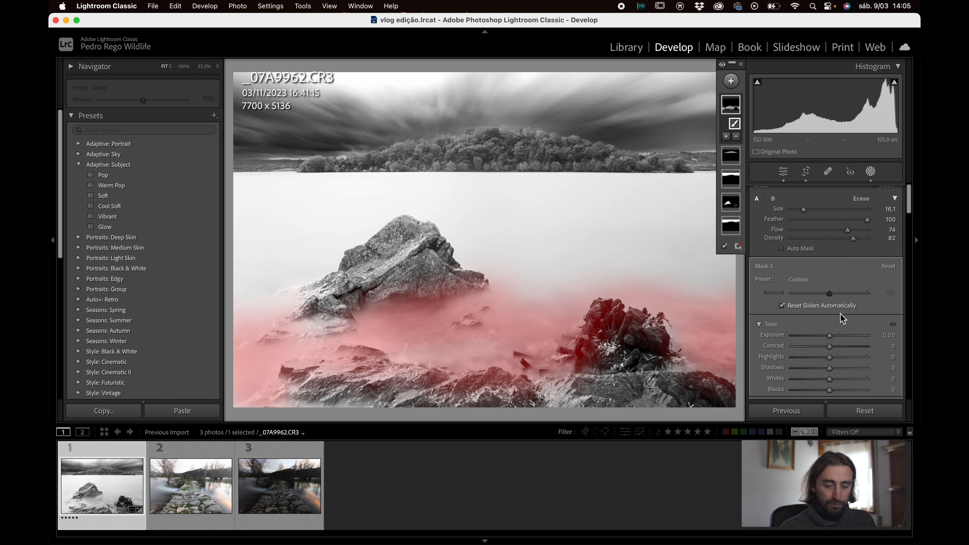
Set the foreground water mask's tone to Exposure -0.13, Contrast 41, Highlights -26 and Shadows -18
mouse_move(828, 337)
mouse_down()
mouse_move(847, 348)
mouse_move(817, 360)
mouse_move(821, 371)
mouse_up()
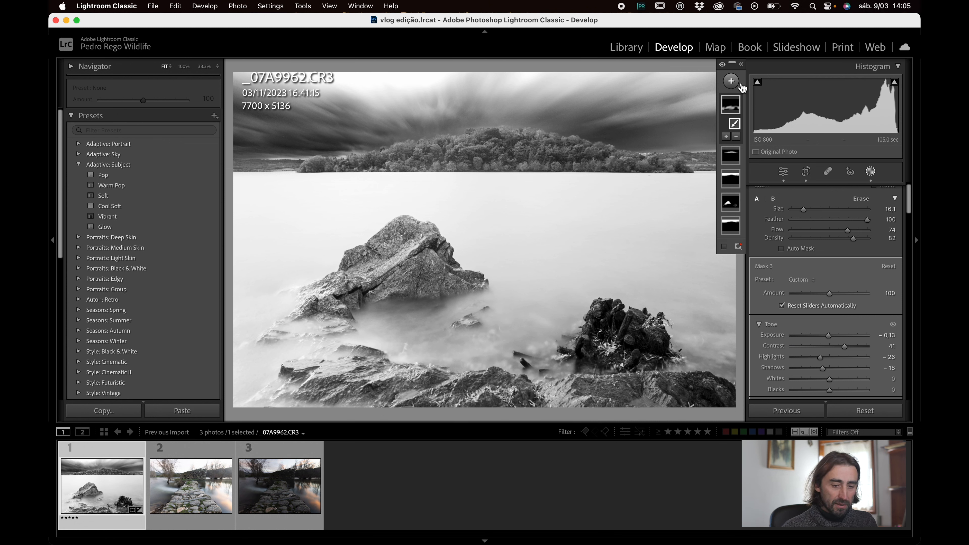
Create another brush mask and paint over the foreground rocks, the tree stump and the large rock
click(731, 82)
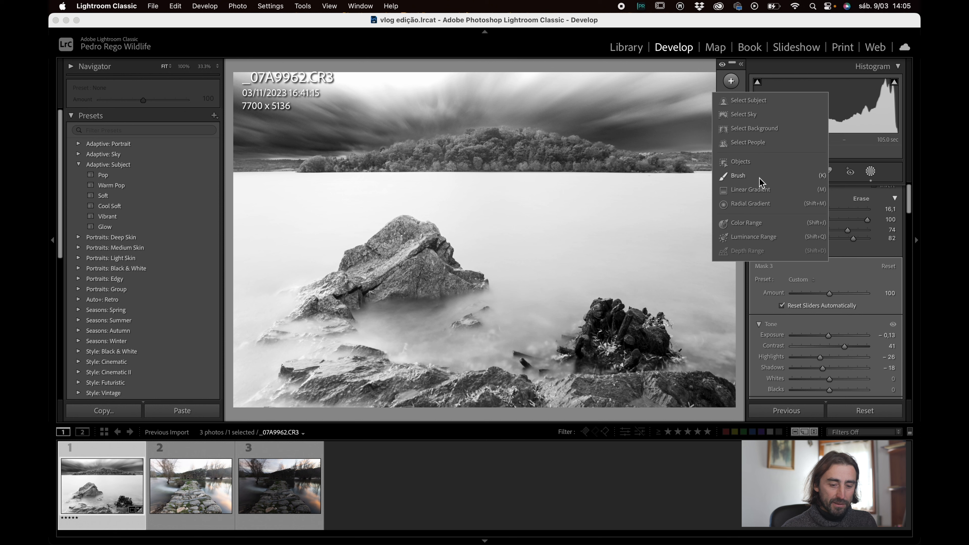
click(743, 177)
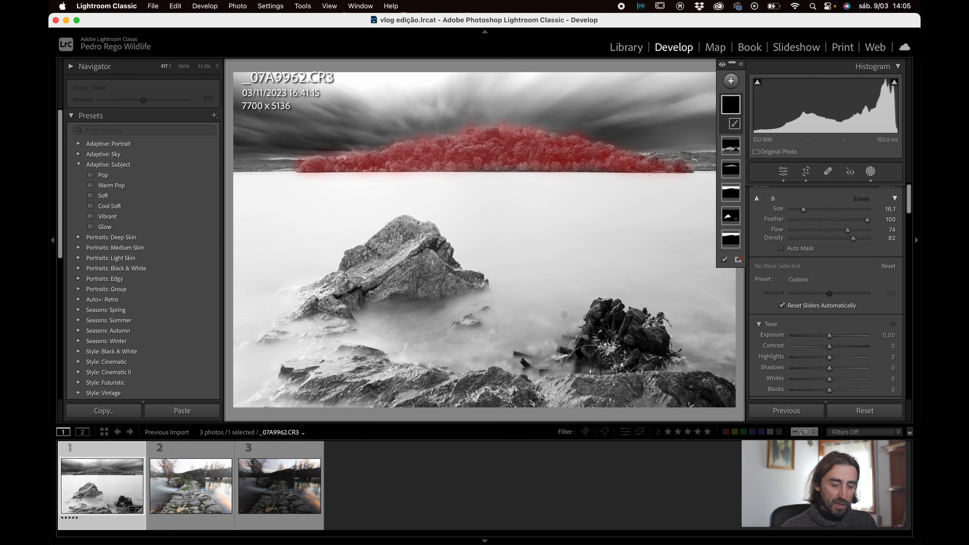
mouse_move(689, 393)
mouse_down()
mouse_move(345, 394)
mouse_move(319, 382)
mouse_move(368, 368)
mouse_move(380, 374)
mouse_move(272, 402)
mouse_move(612, 390)
mouse_move(624, 371)
mouse_move(602, 329)
mouse_move(597, 337)
mouse_move(644, 349)
mouse_move(651, 337)
mouse_move(615, 322)
mouse_move(591, 347)
mouse_up()
mouse_move(454, 273)
mouse_down()
mouse_move(423, 290)
mouse_move(458, 283)
mouse_move(368, 215)
mouse_move(305, 324)
mouse_move(460, 274)
mouse_move(418, 282)
mouse_move(457, 267)
mouse_move(362, 251)
mouse_move(309, 331)
mouse_move(283, 317)
mouse_up()
Adjust the rock mask's tone and set its effects to Texture 16, Clarity 8 and Dehaze 11
scroll(833, 298, down, 2)
drag(833, 302, 837, 326)
scroll(830, 317, down, 3)
scroll(829, 316, down, 10)
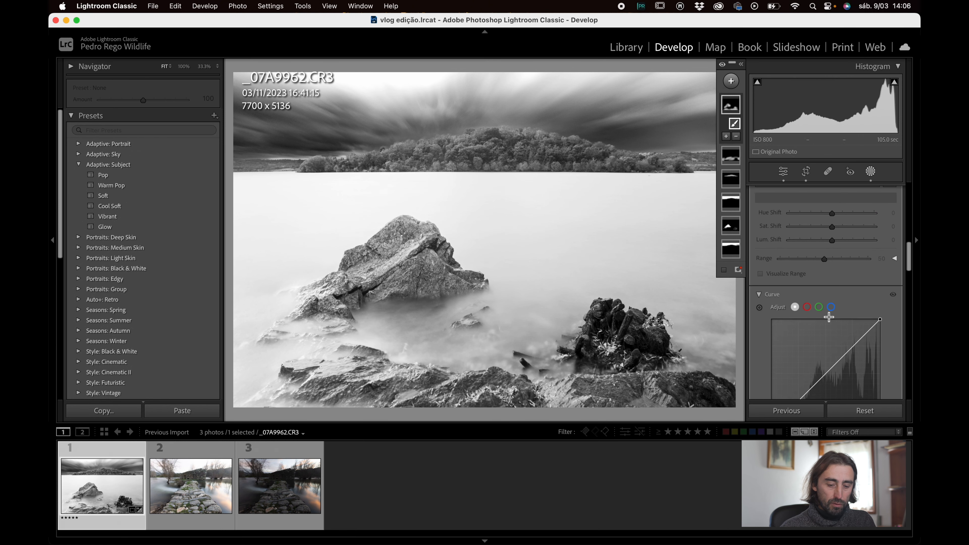
scroll(829, 316, down, 8)
drag(830, 275, 835, 275)
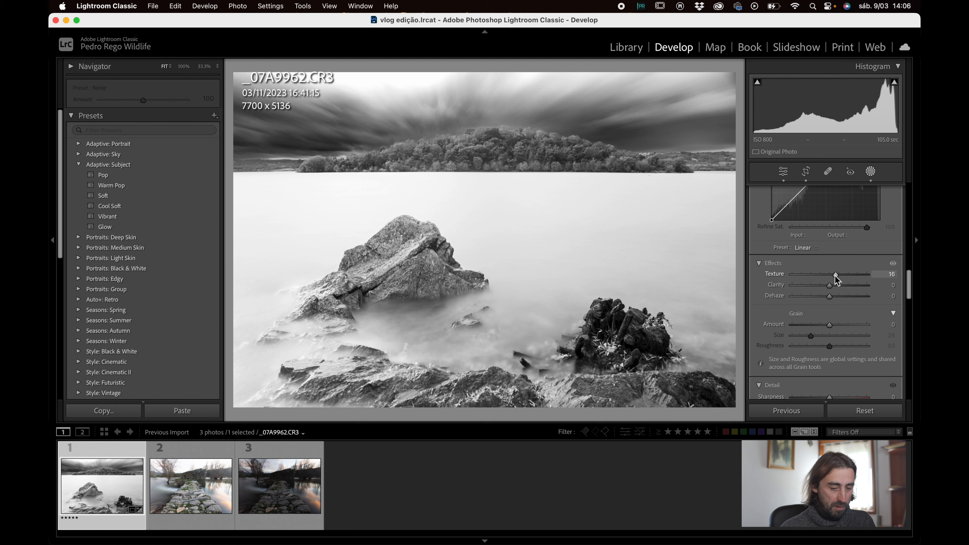
drag(830, 285, 831, 297)
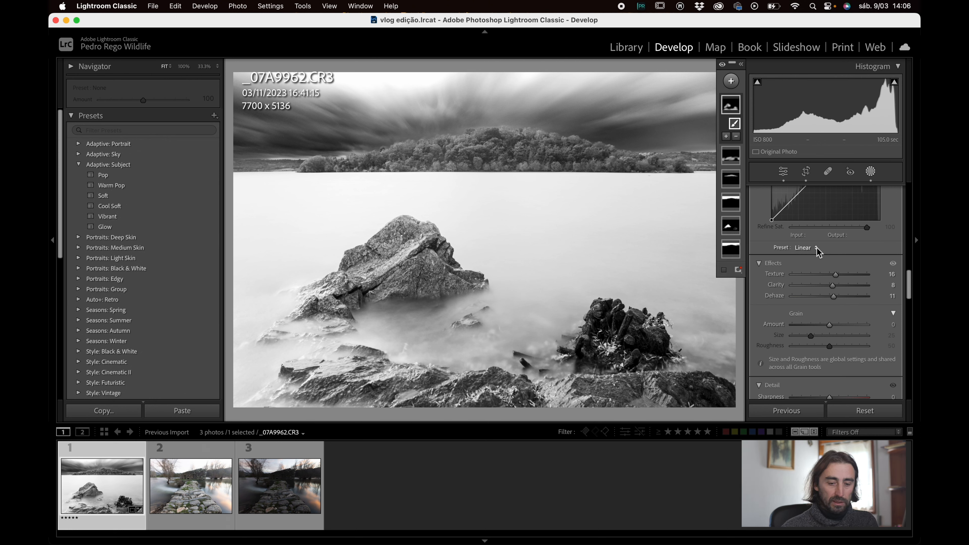
Return to the global adjustments and enable lens profile corrections for the photo
click(783, 171)
scroll(853, 319, up, 5)
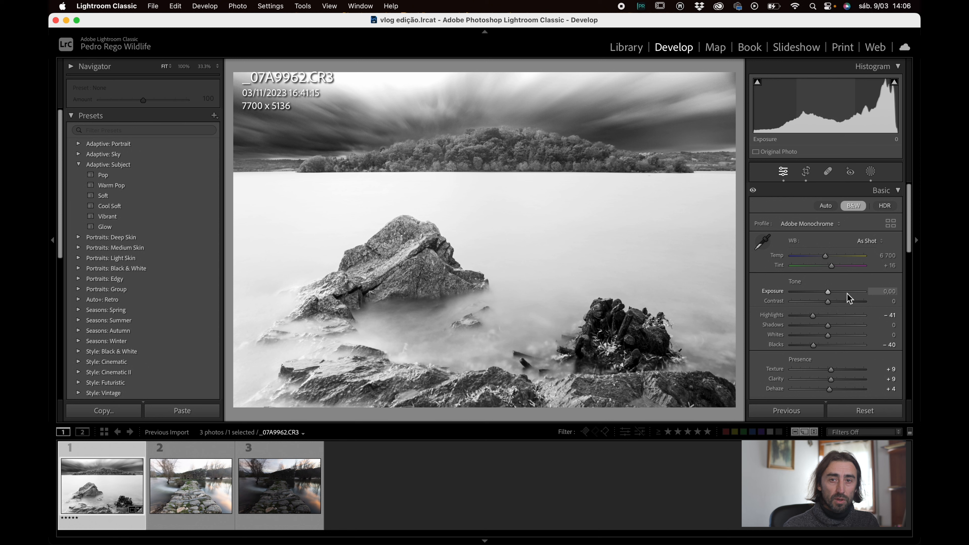
scroll(847, 297, down, 10)
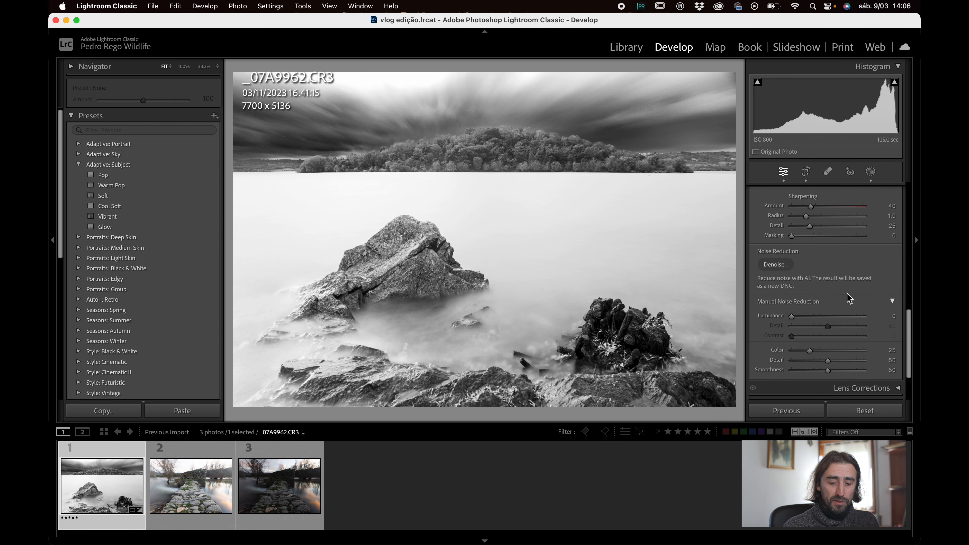
scroll(846, 293, down, 3)
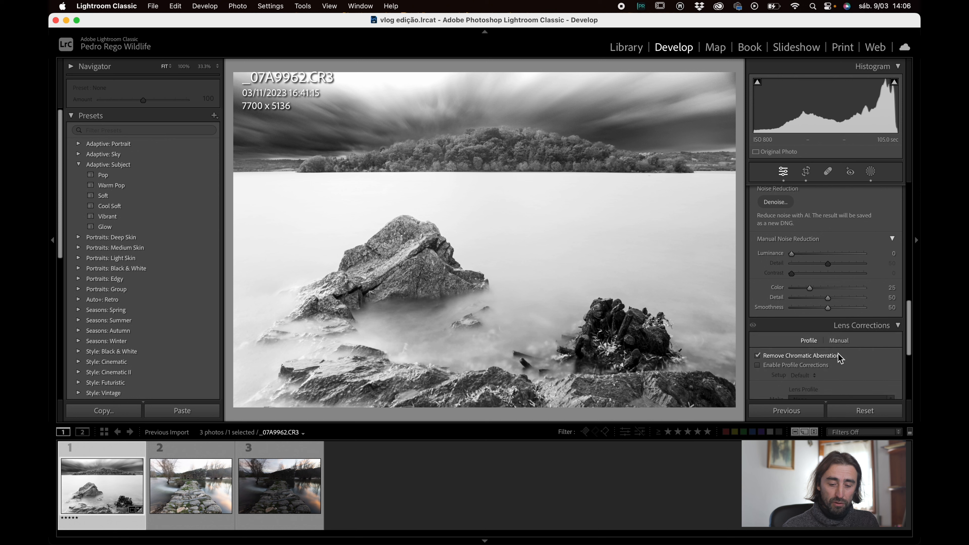
scroll(824, 367, down, 3)
click(759, 327)
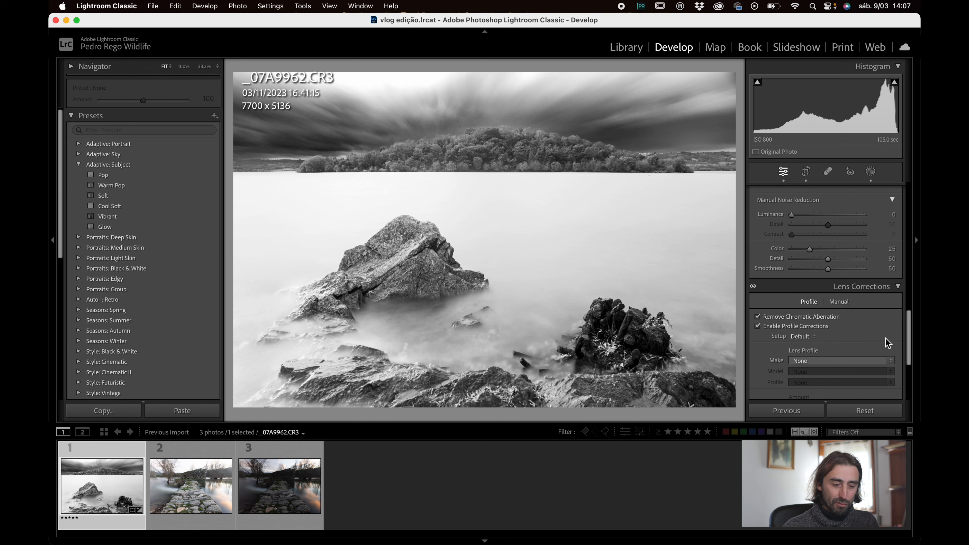
Set the lens profile make to Samyang and the model to Samyang 24mm f/1.4 ED AS IF UMC
click(851, 360)
scroll(835, 438, down, 5)
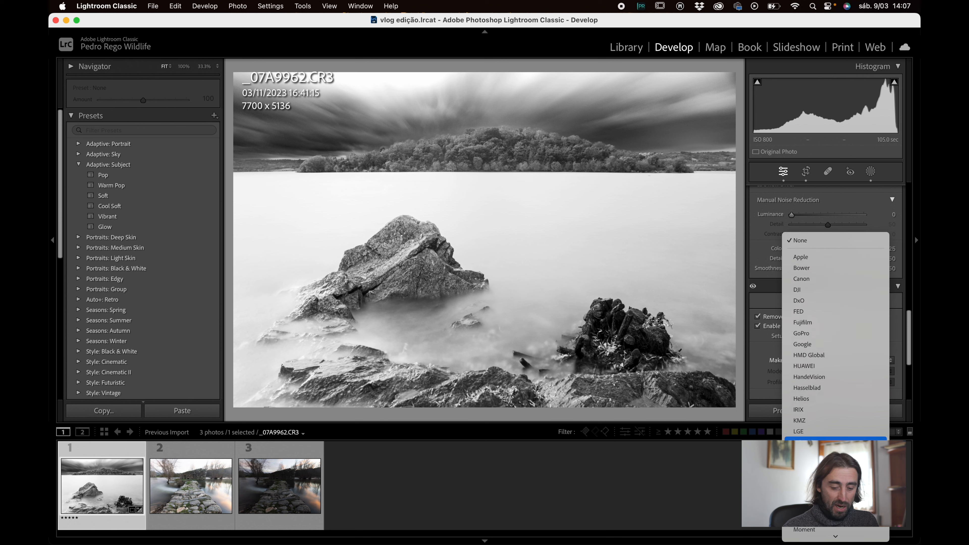
scroll(832, 346, down, 5)
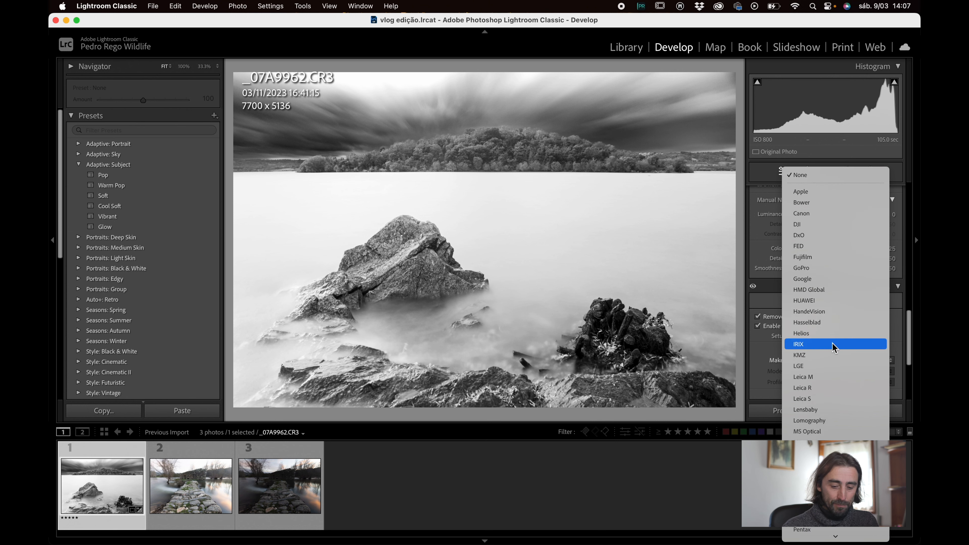
scroll(832, 345, down, 4)
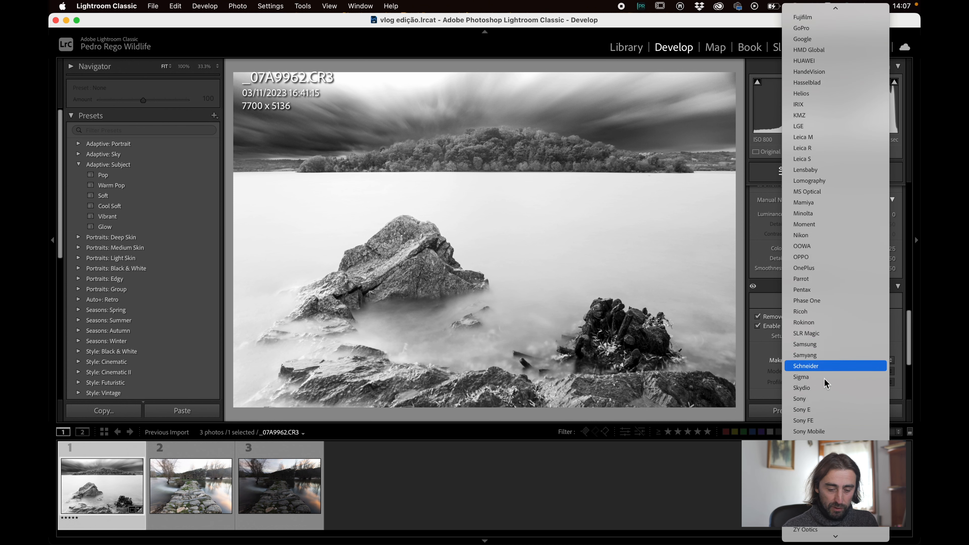
click(823, 356)
click(848, 372)
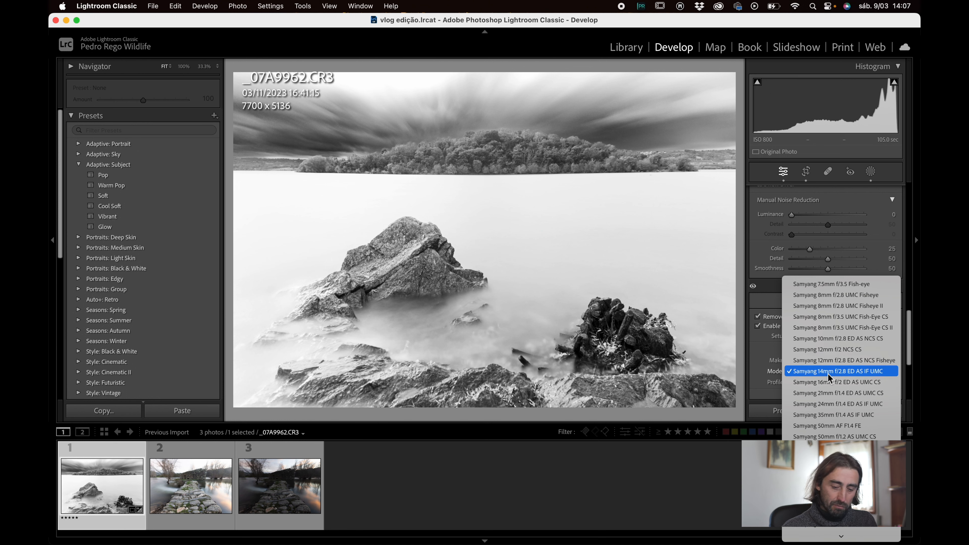
click(818, 406)
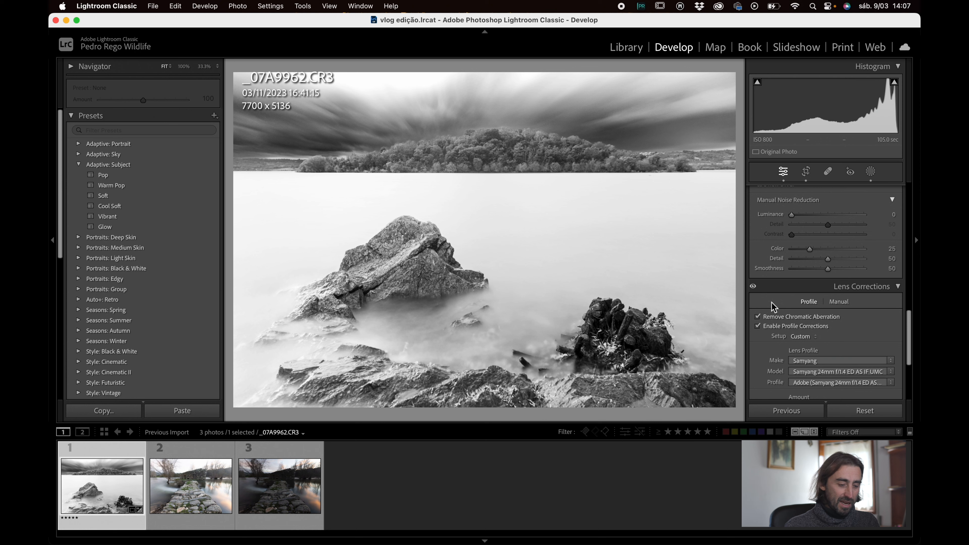
Set the photo's global tone to Exposure -0.25, Shadows -9 and Whites -9
scroll(801, 290, up, 15)
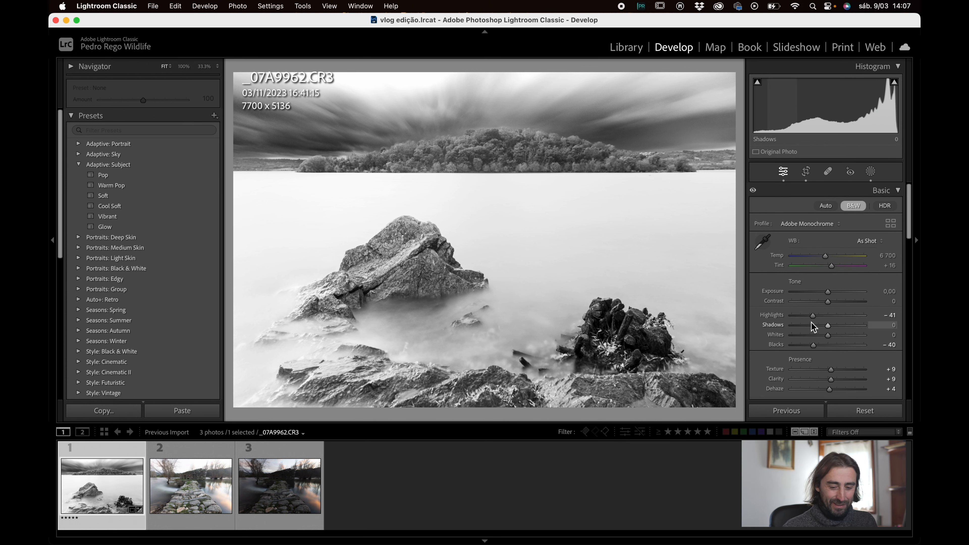
drag(827, 292, 825, 338)
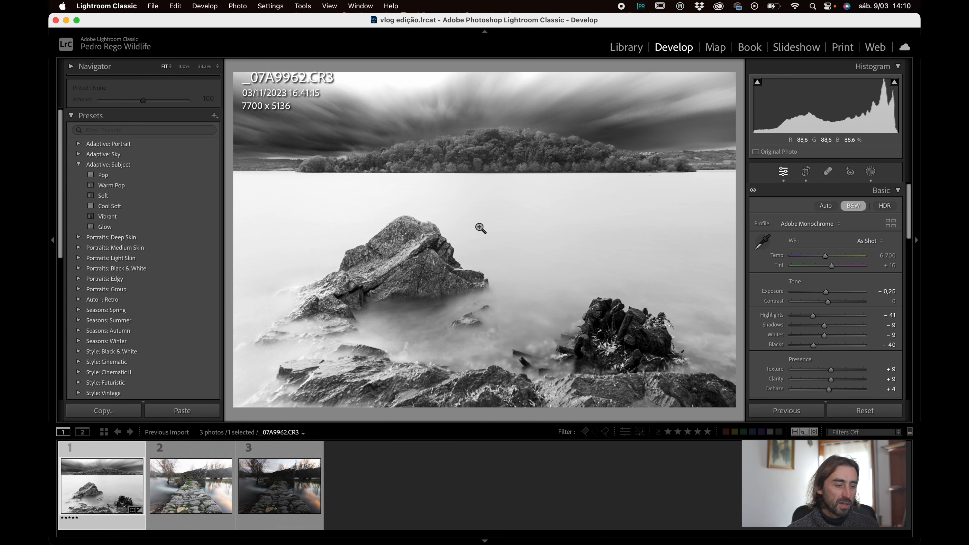
Select the third photo, _07A6454-HDR.dng, and send it to Adobe Photoshop 2024 for editing
click(287, 491)
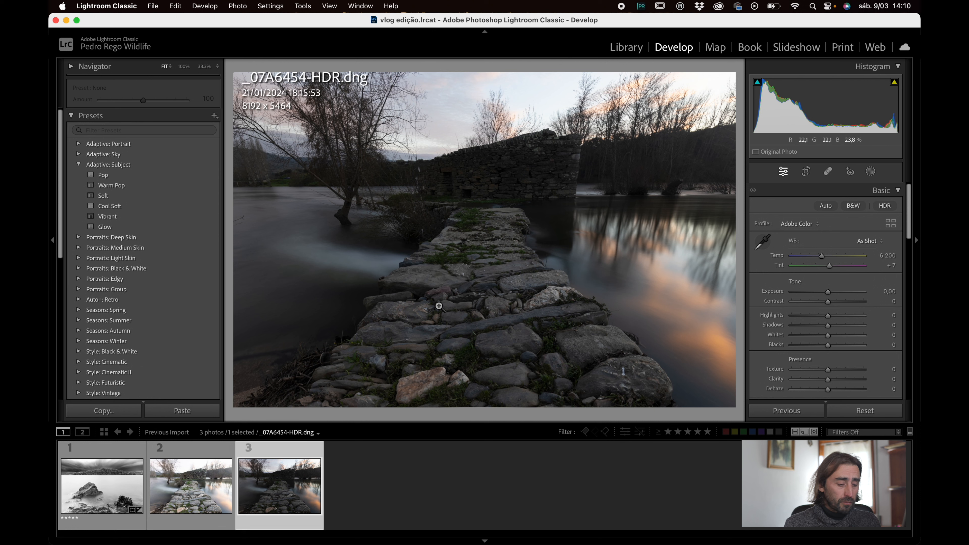
right_click(279, 490)
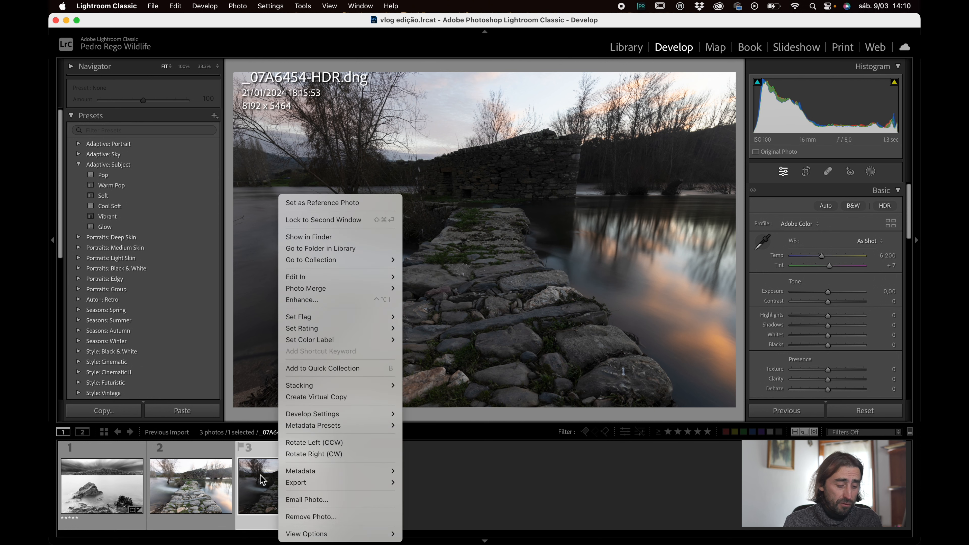
click(263, 482)
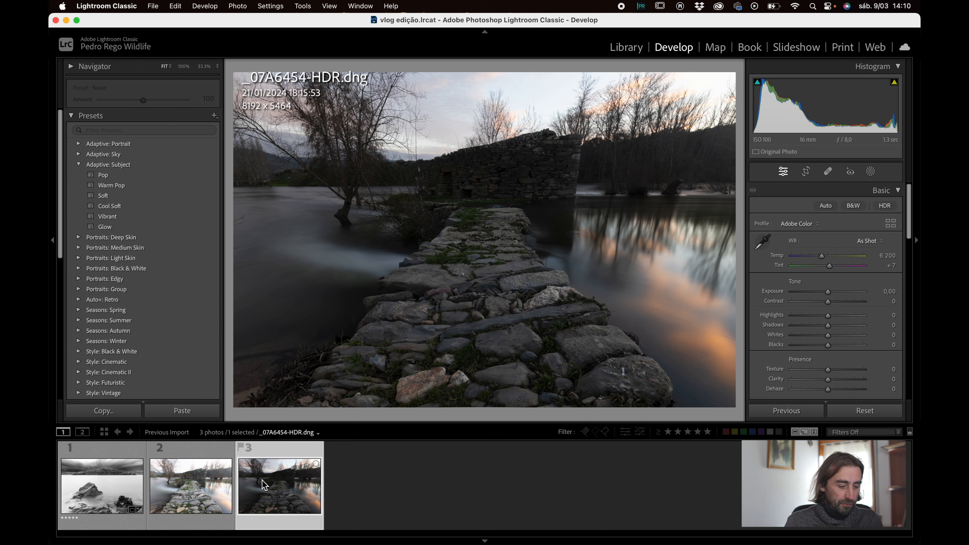
right_click(264, 485)
mouse_move(318, 277)
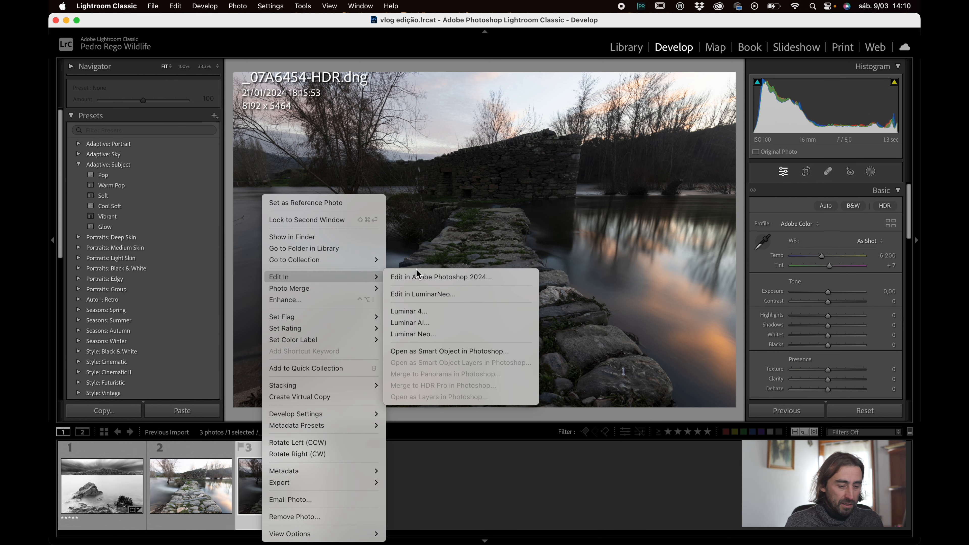
click(471, 277)
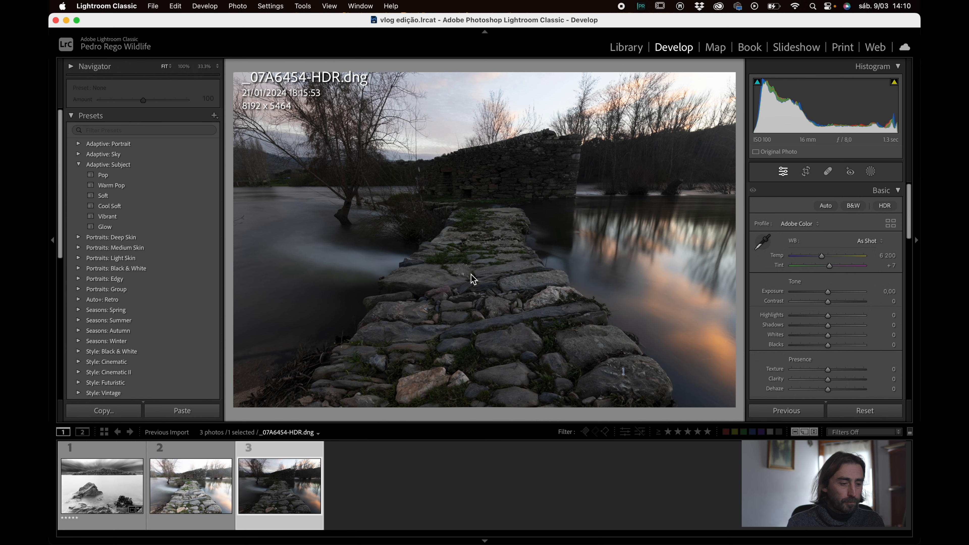
mouse_move(494, 541)
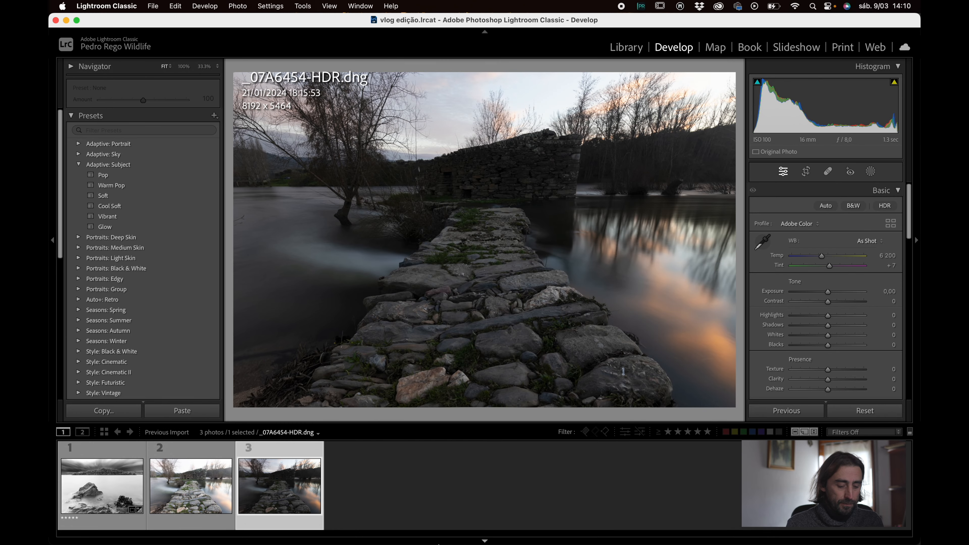
Switch to Adobe Photoshop 2024, maximize its window and close the older _07A6454-HDR.dng document, keeping _07A6454-HDR-2 open
mouse_move(453, 542)
click(434, 528)
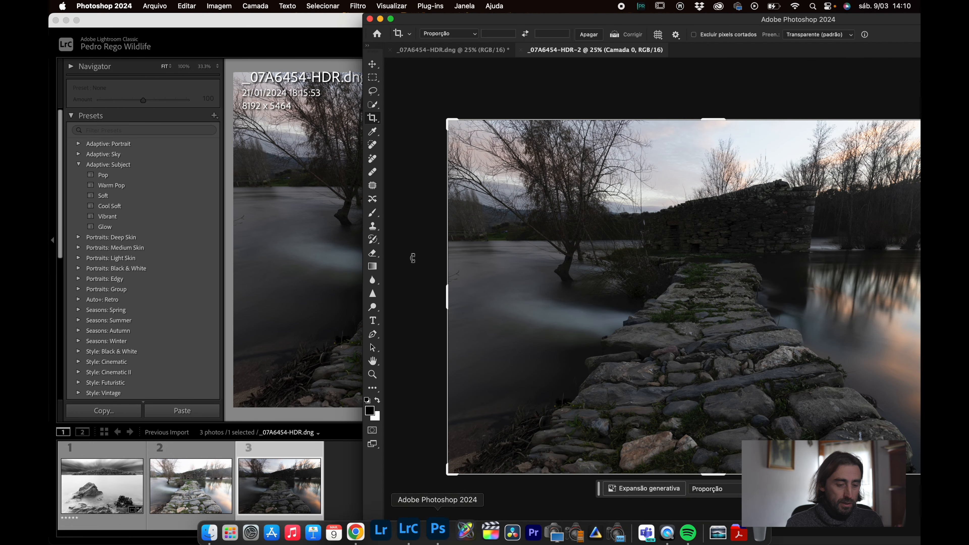
double_click(529, 23)
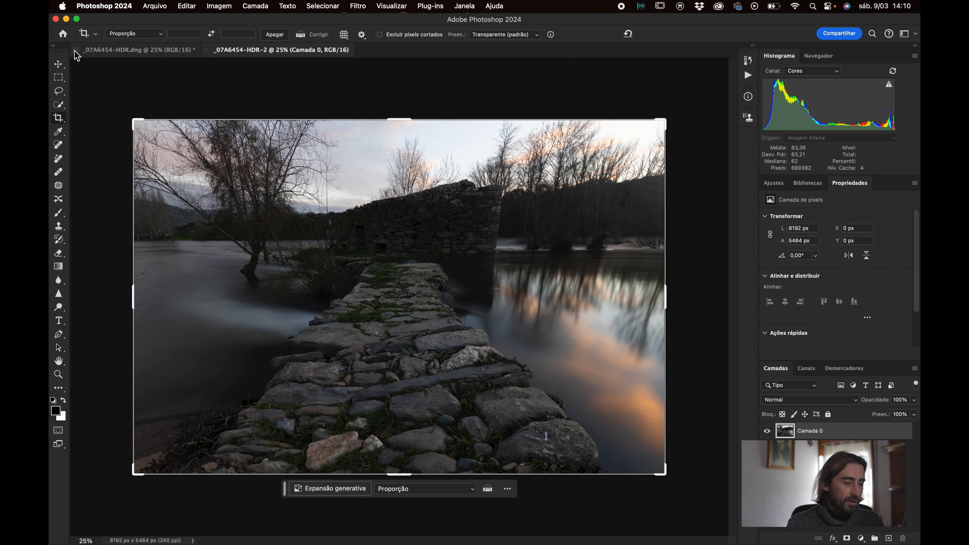
click(76, 50)
click(484, 221)
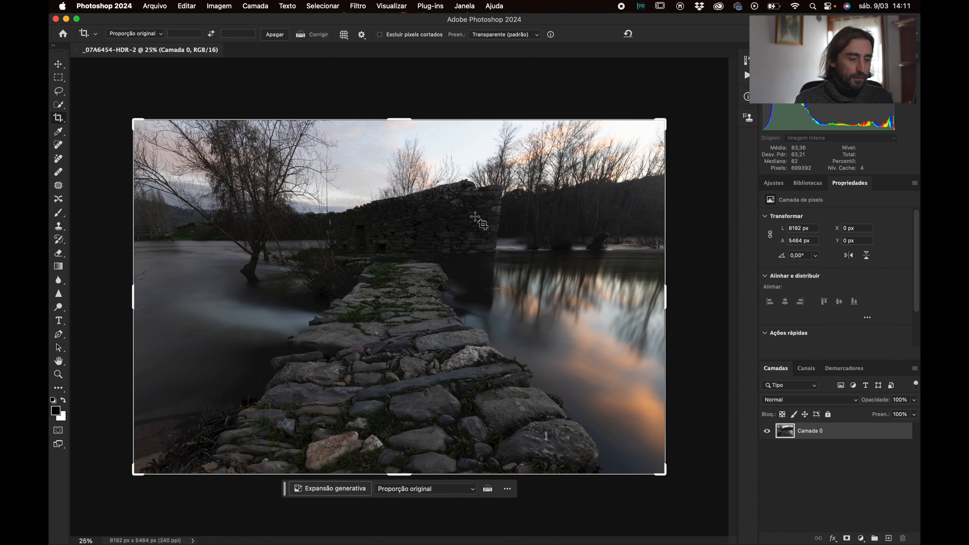
Flatten the _07A6454-HDR-2 image into a single background layer
click(914, 368)
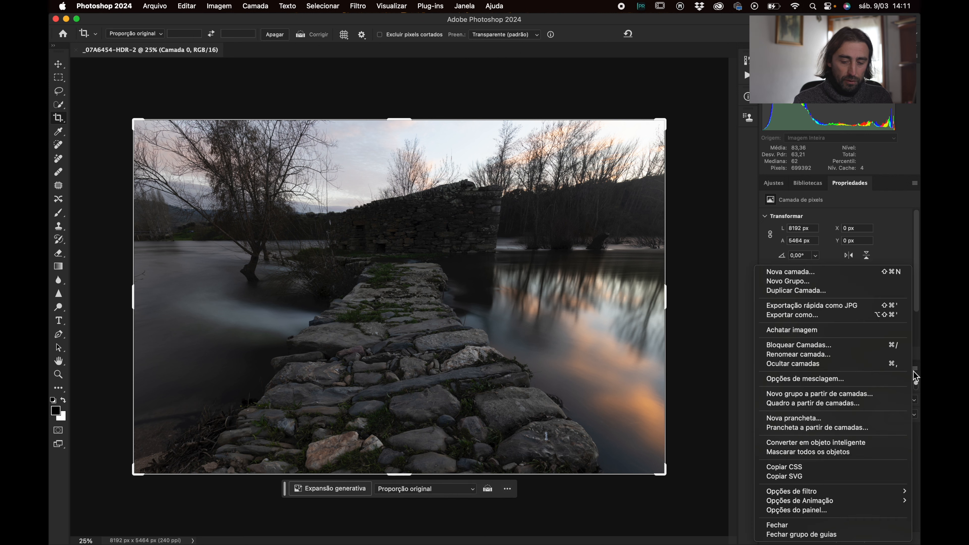
click(828, 332)
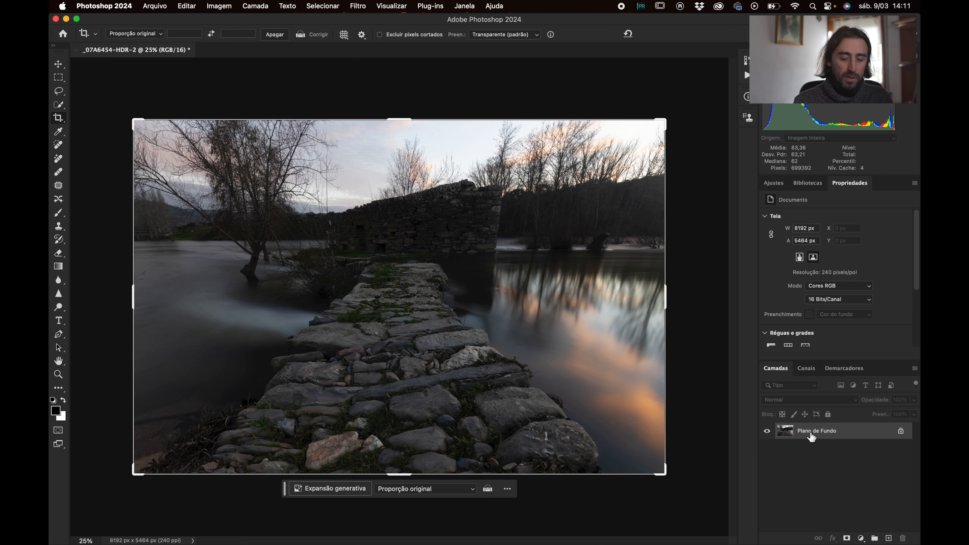
drag(805, 436, 869, 471)
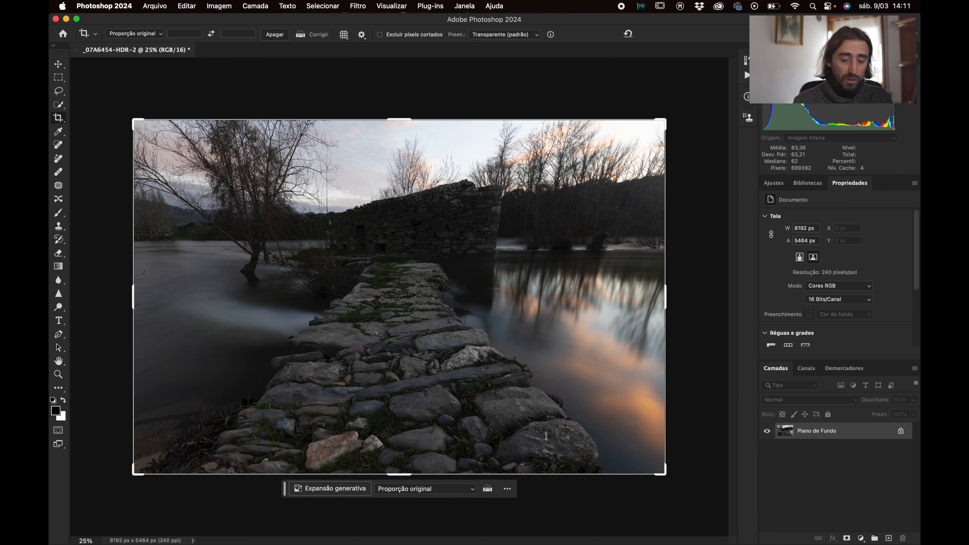
Add a Levels adjustment layer that brightens the photo, with midtones at 1.26 and the white input at 219
click(773, 184)
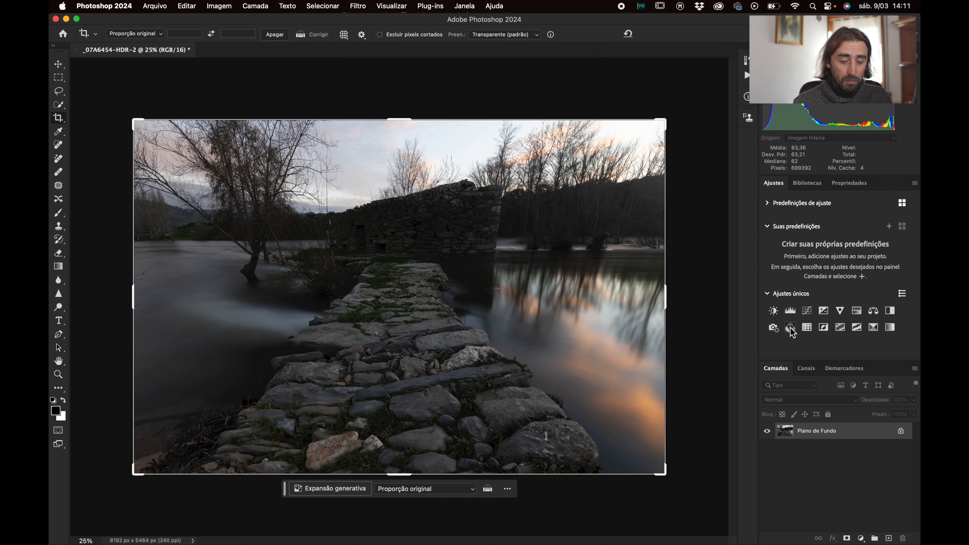
click(790, 310)
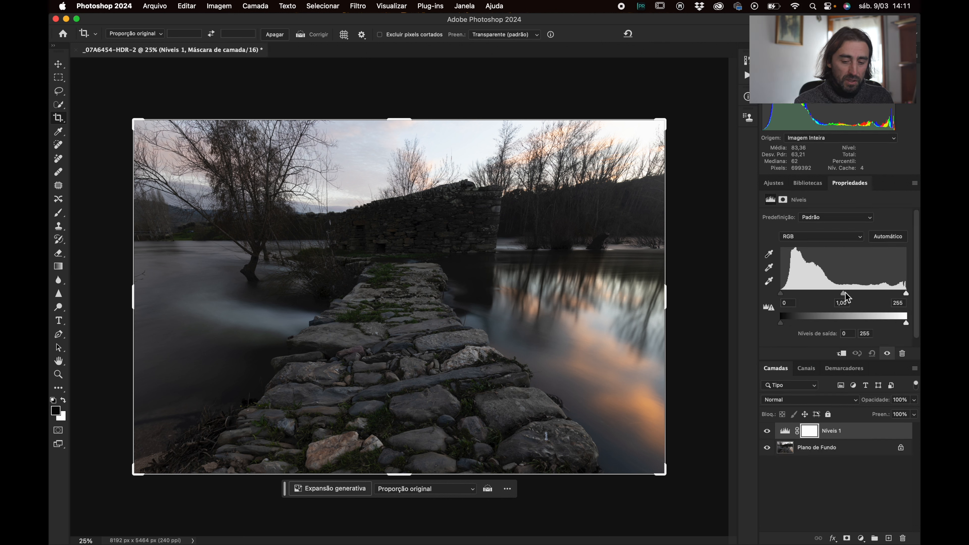
drag(842, 294, 835, 294)
drag(906, 293, 887, 293)
drag(828, 293, 826, 295)
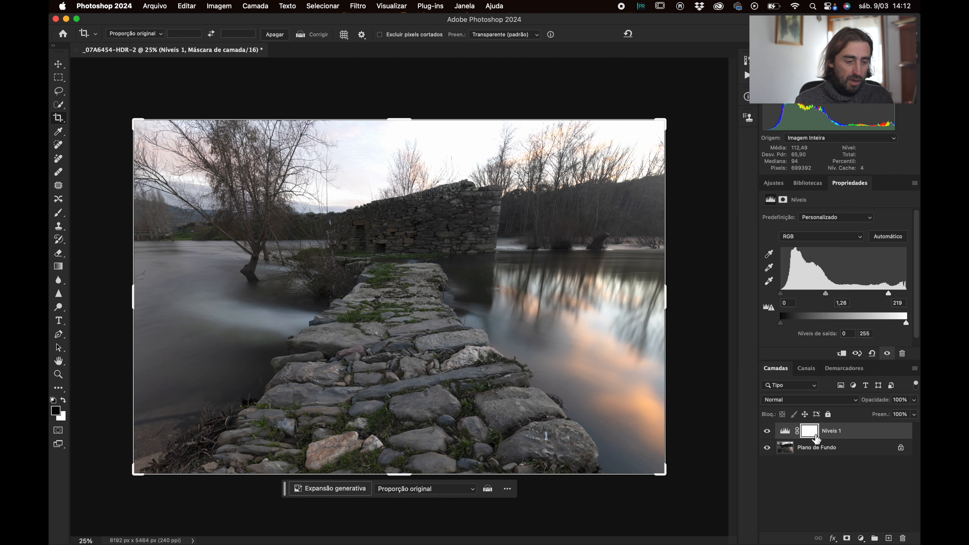
Mask the Levels brightening out of the sky by painting black with a soft 2086 px brush at 0% hardness
click(59, 213)
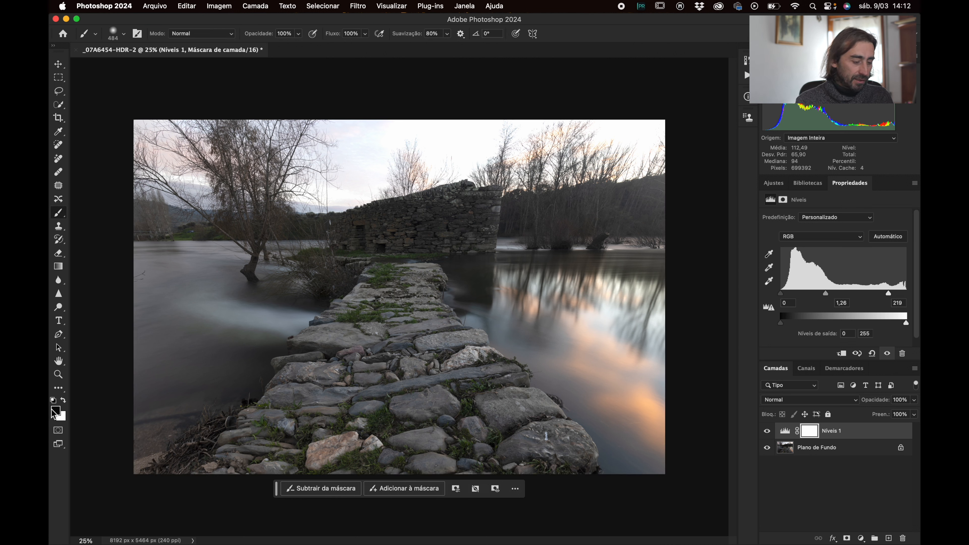
mouse_move(472, 136)
mouse_down()
mouse_move(343, 132)
mouse_move(326, 152)
mouse_up()
right_click(325, 152)
drag(414, 172, 447, 176)
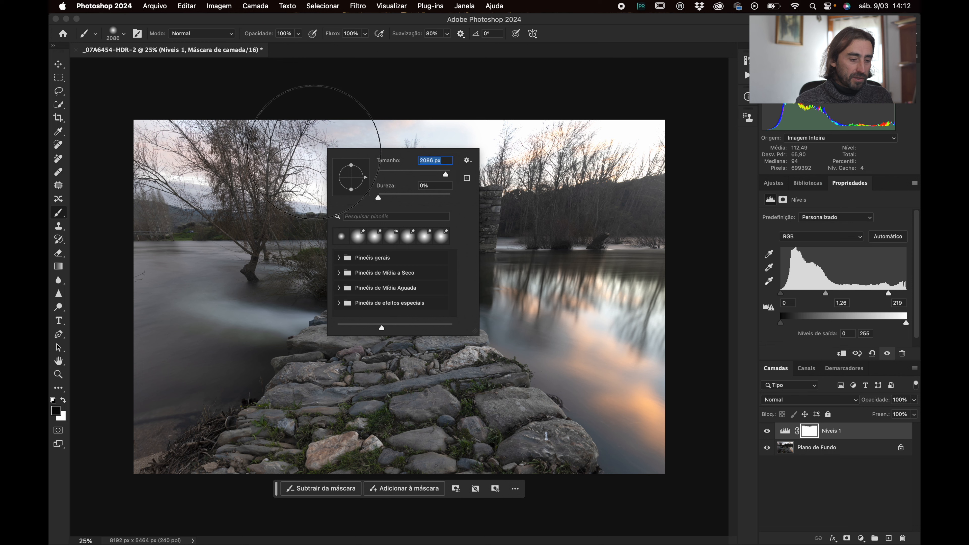
click(300, 140)
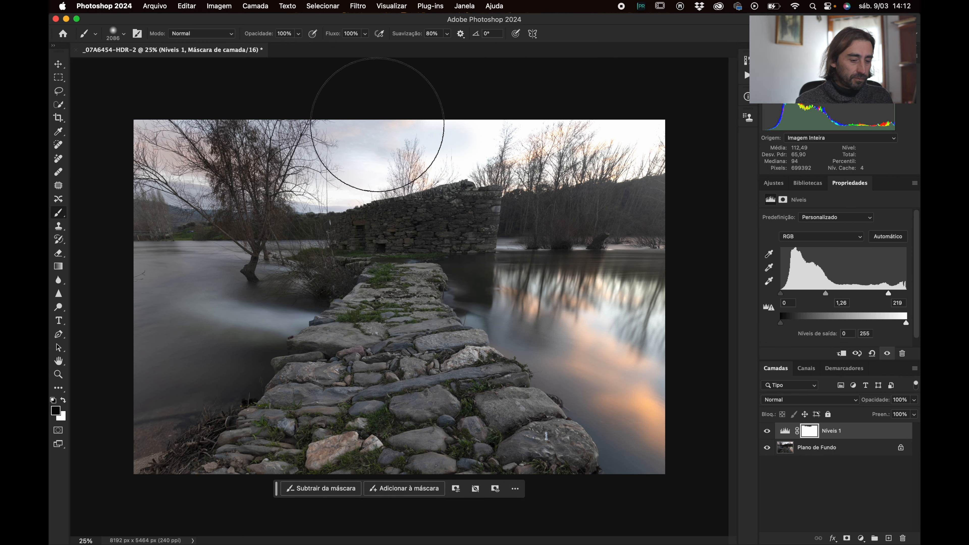
click(388, 132)
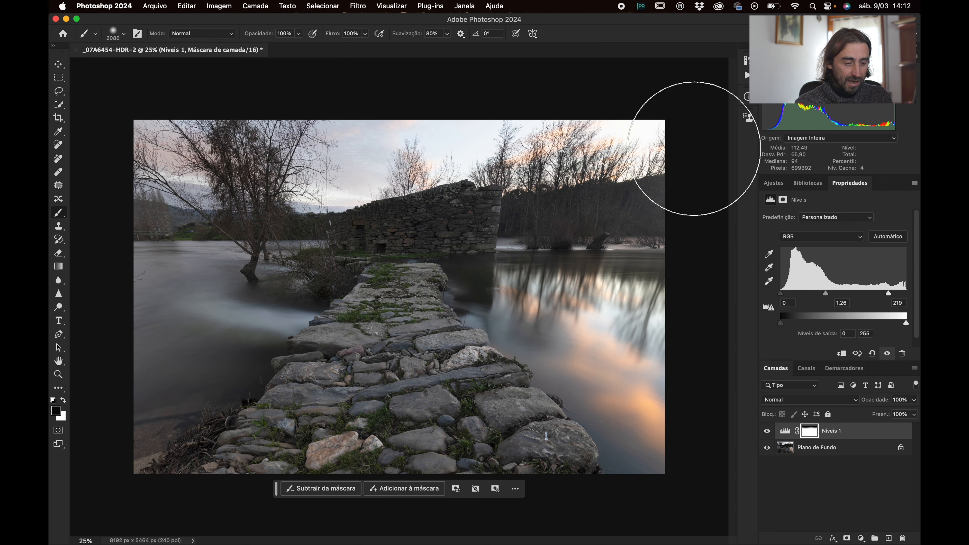
mouse_move(478, 301)
mouse_down()
mouse_move(478, 316)
mouse_move(507, 325)
mouse_up()
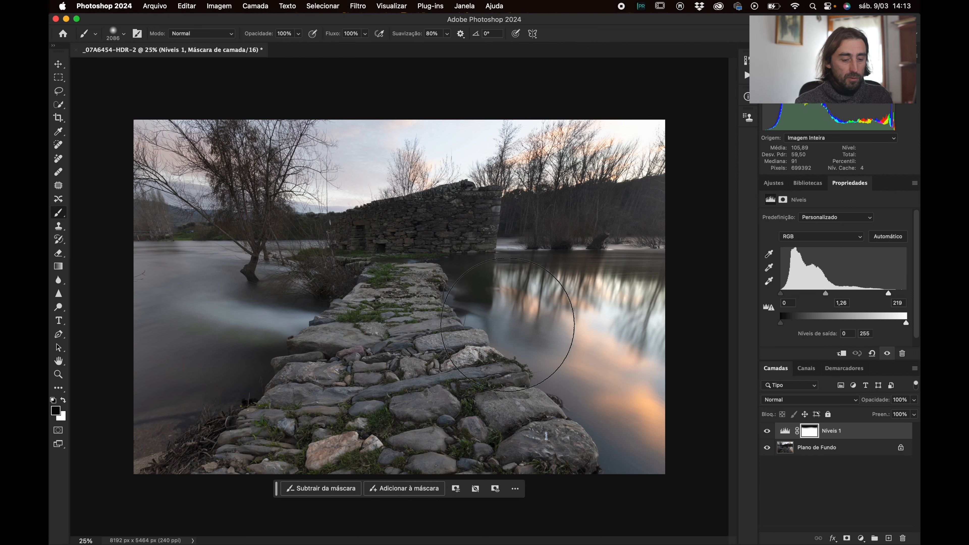
Add a second Levels adjustment layer that darkens the photo, with the black input at 30 and midtones at 0.61
click(773, 183)
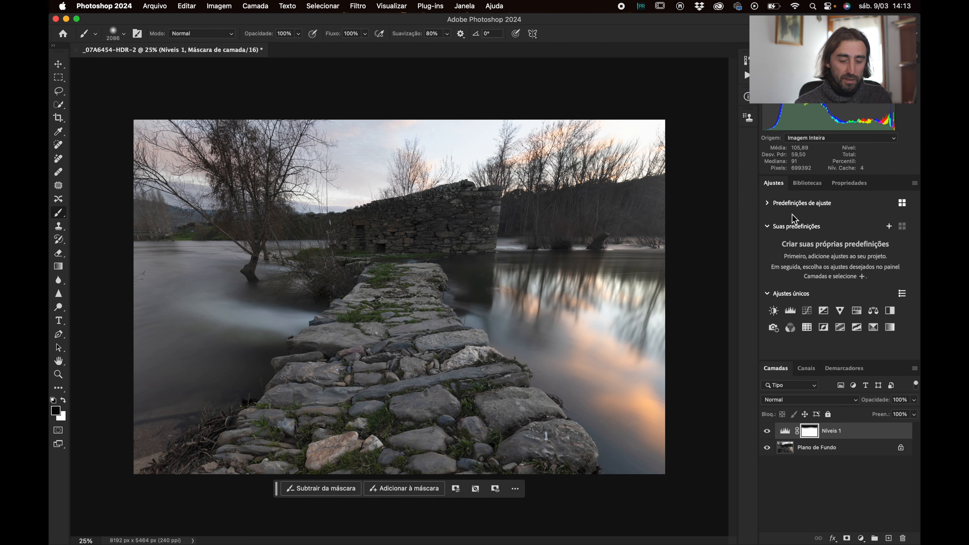
click(790, 312)
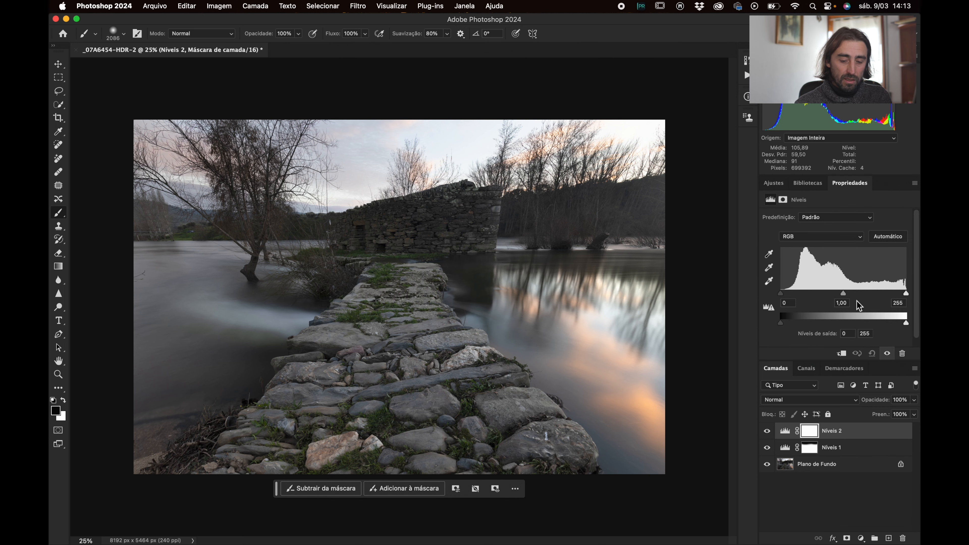
drag(843, 294, 859, 294)
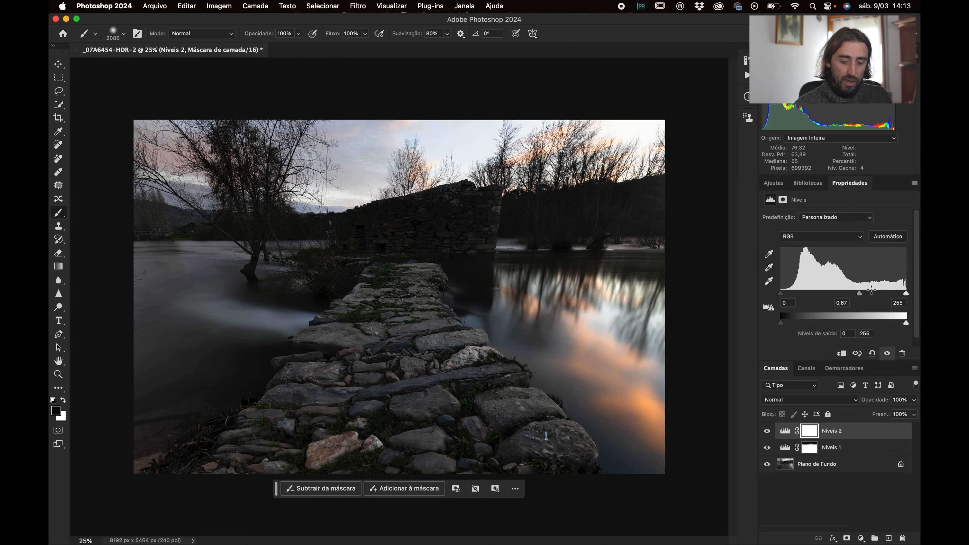
drag(861, 293, 863, 294)
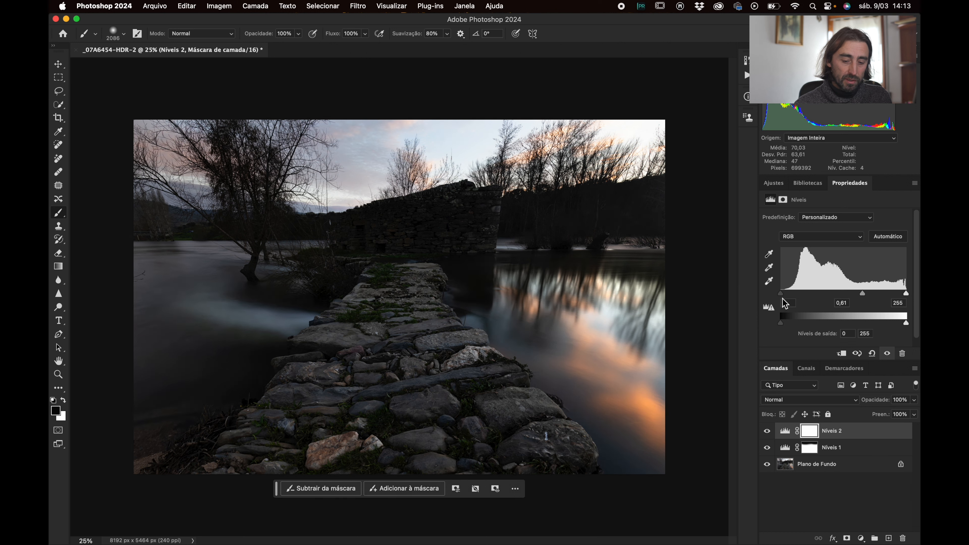
drag(782, 296, 796, 299)
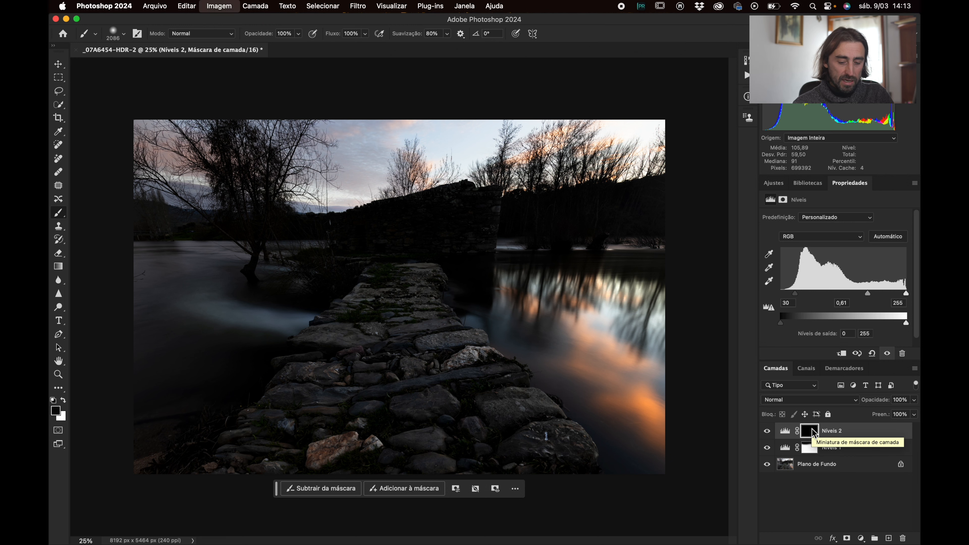
Invert the second Levels layer's mask to black and paint white across the sky to apply the darkening there
key(super+i)
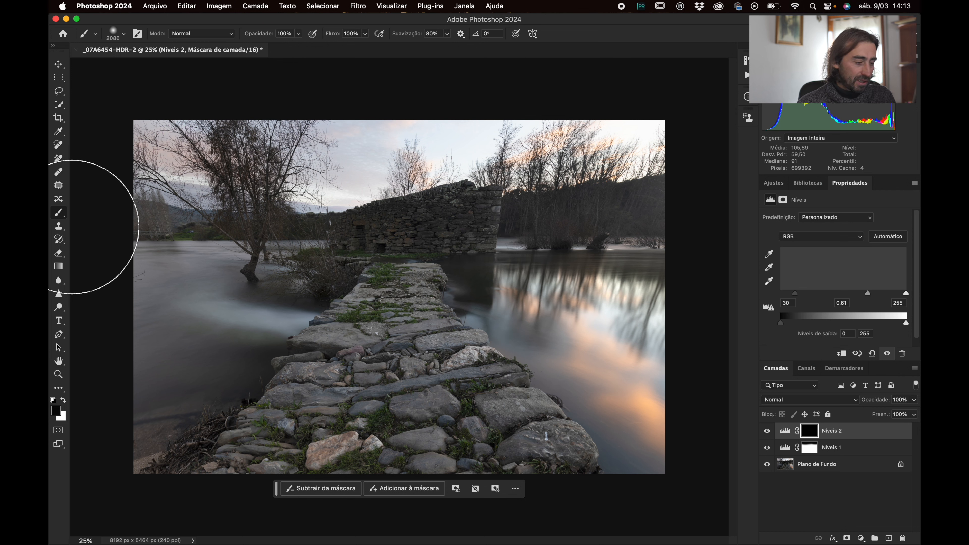
click(63, 399)
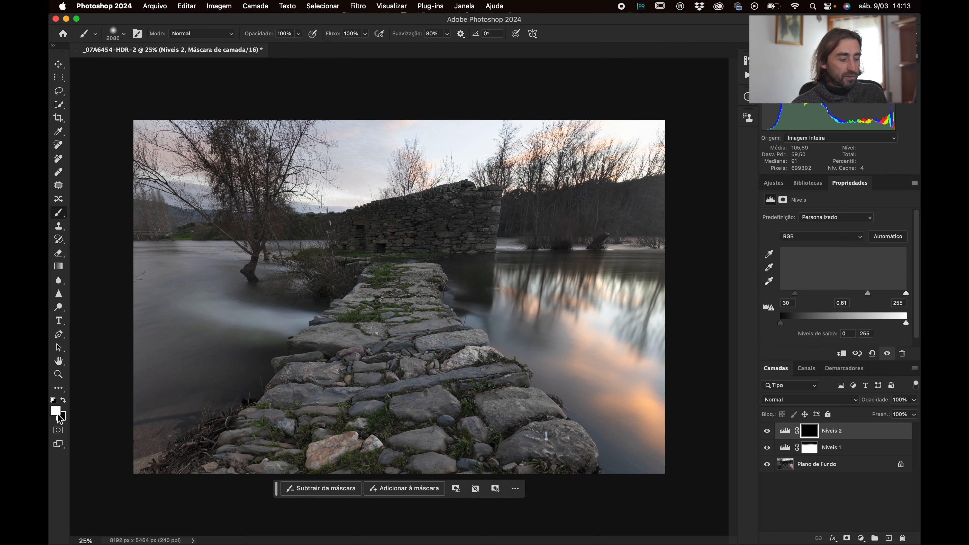
mouse_move(410, 110)
mouse_down()
mouse_move(345, 132)
mouse_move(440, 119)
mouse_move(187, 128)
mouse_move(223, 151)
mouse_move(497, 84)
mouse_move(547, 118)
mouse_up()
Delete the second Levels adjustment layer
click(784, 431)
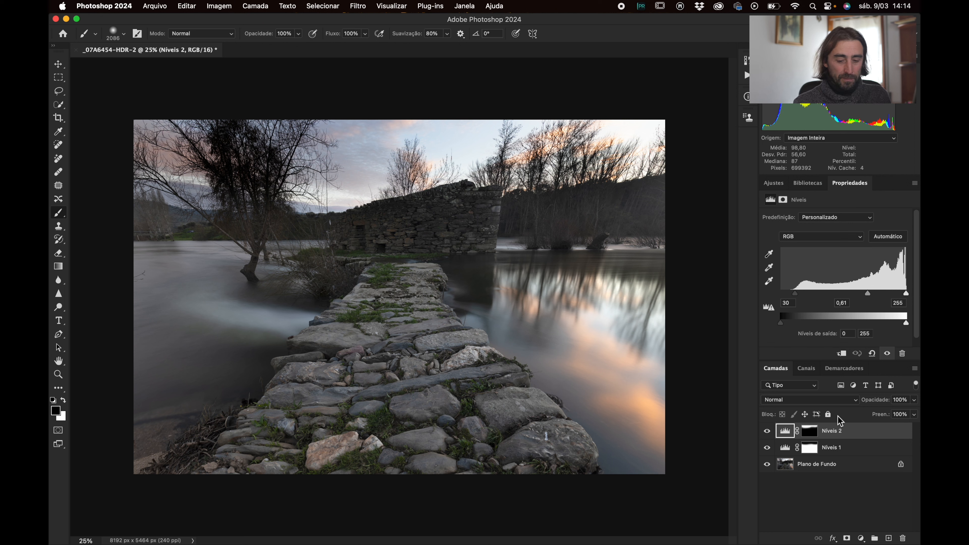
drag(783, 434, 902, 538)
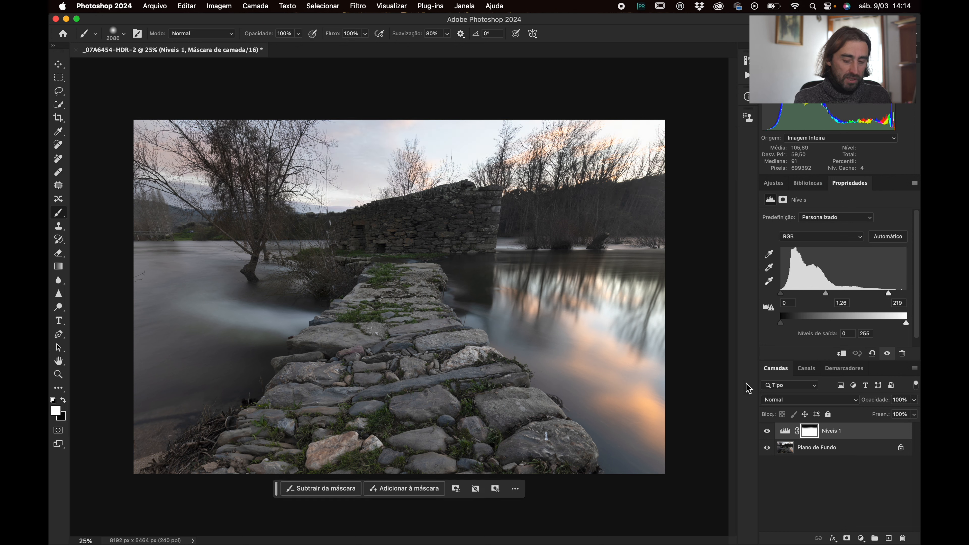
Stamp all visible layers into a new layer named Sky and select the photo's sky automatically
key(super+alt+shift+e)
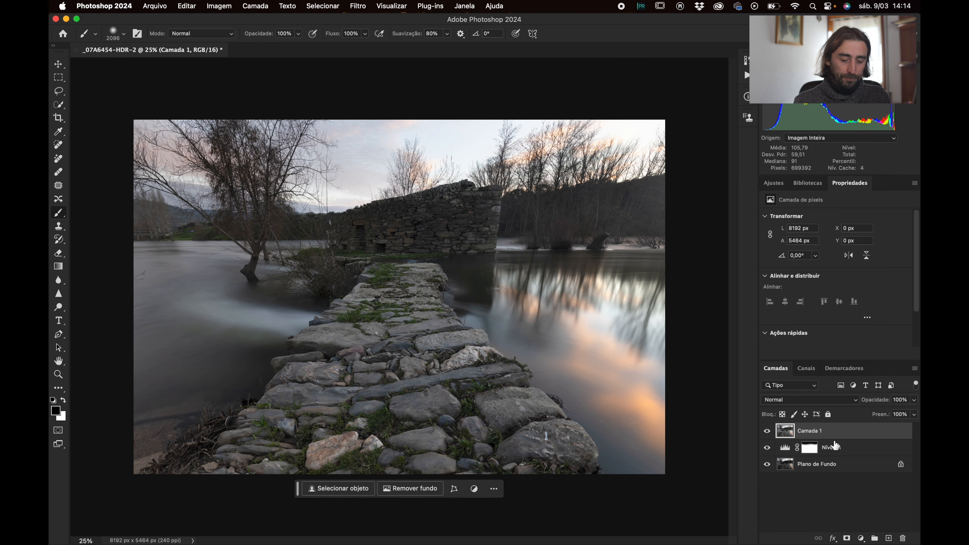
double_click(809, 431)
text(Sj)
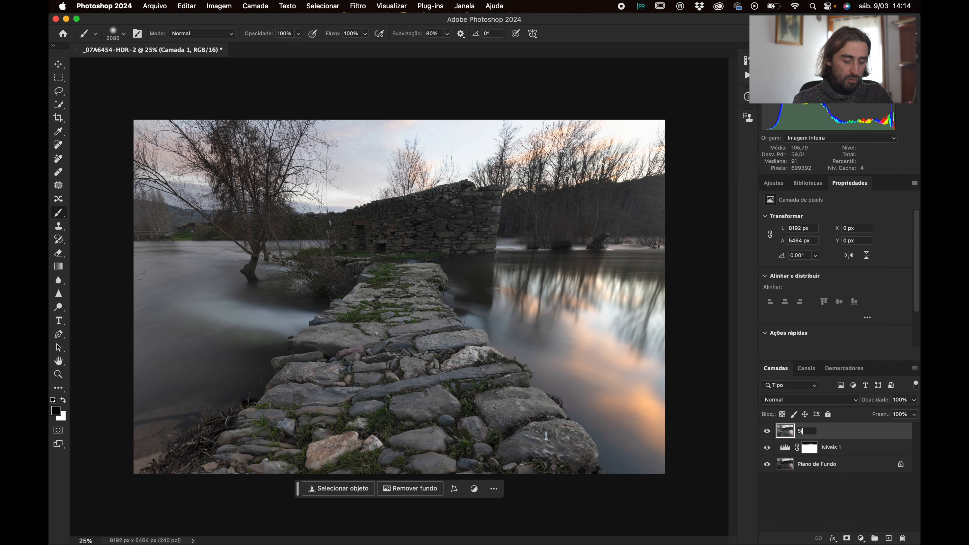
text(y)
key(Return)
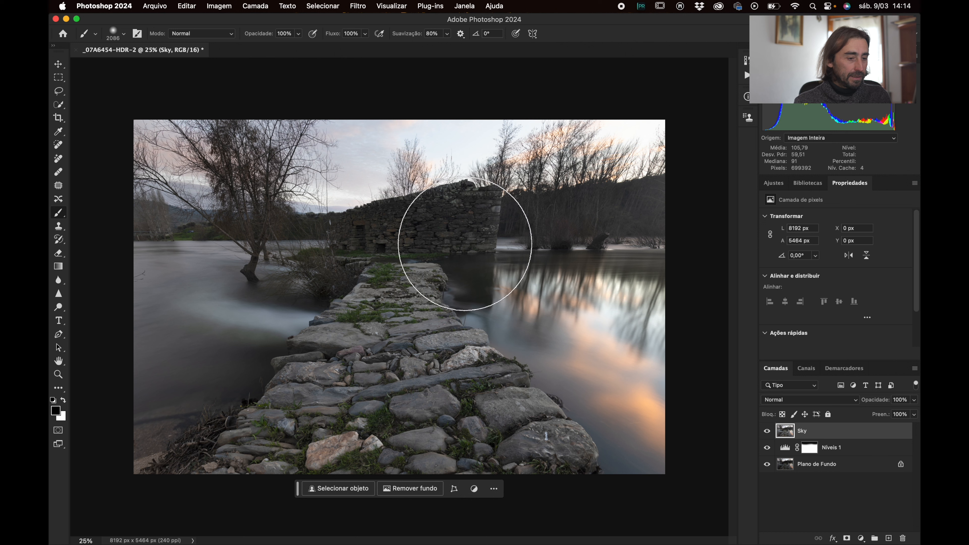
click(326, 6)
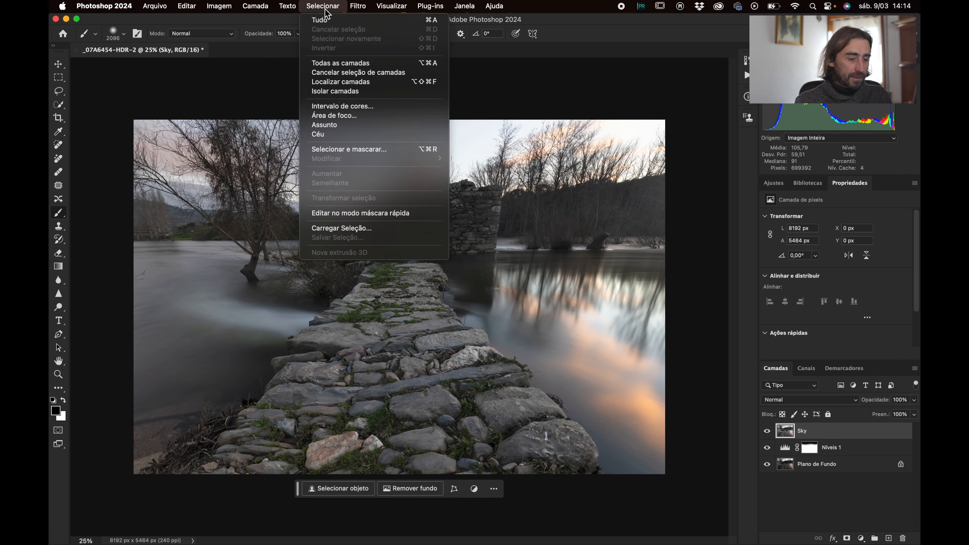
click(361, 134)
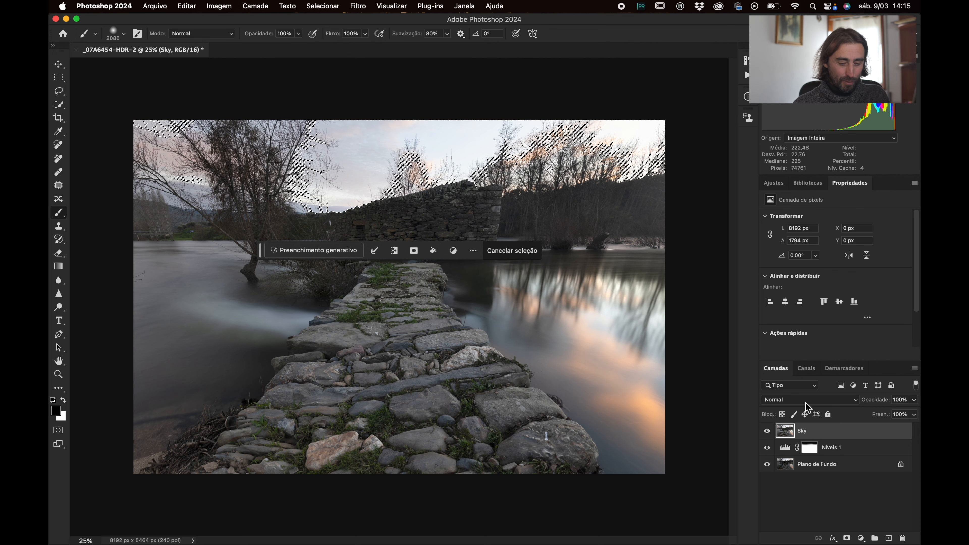
Delete the Sky layer and clear the sky selection
drag(790, 433, 903, 538)
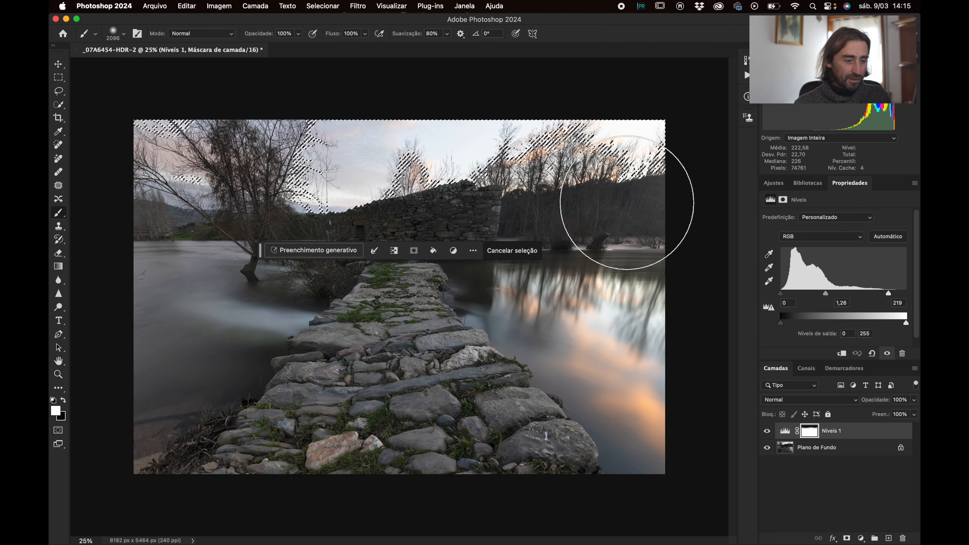
click(343, 6)
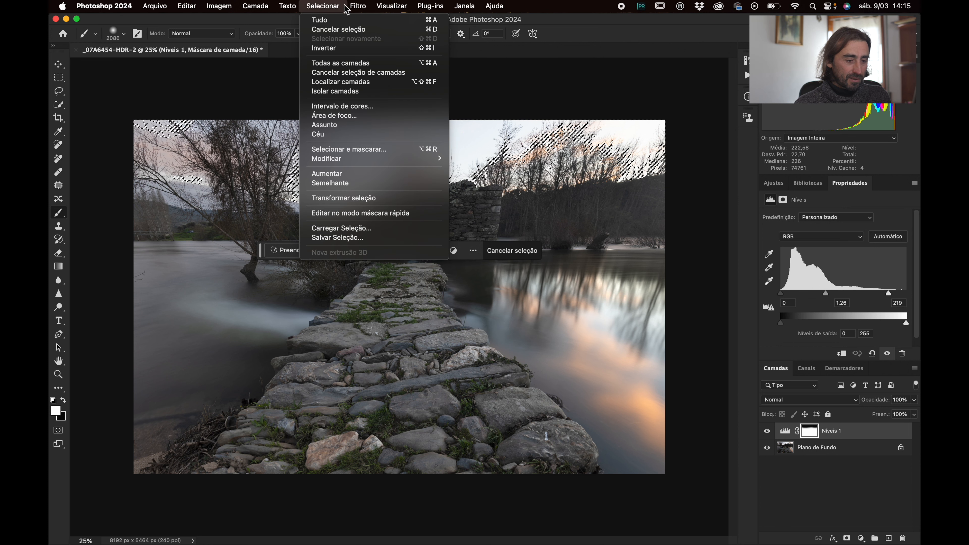
click(339, 30)
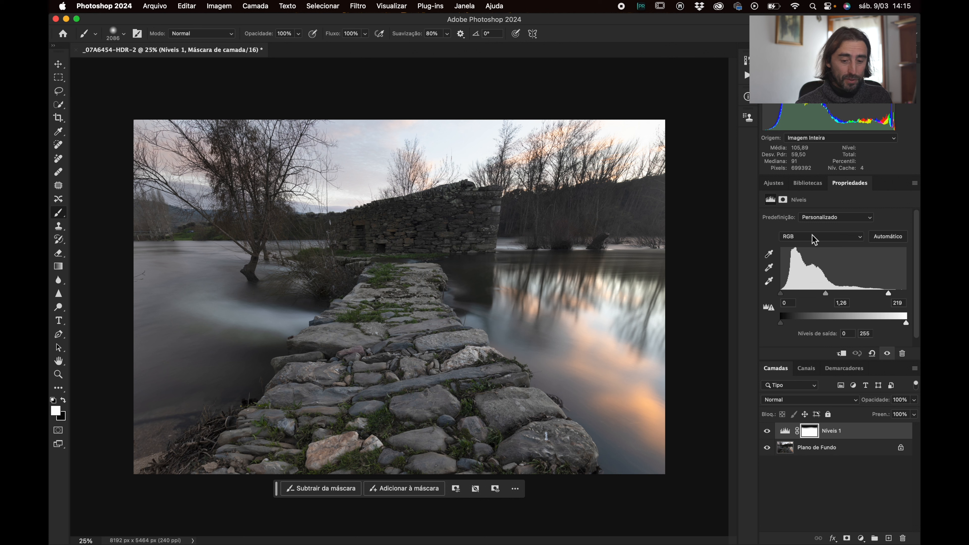
Add a new darkening Levels layer with black input 4 and midtones 0.85, and invert its mask to black
click(774, 184)
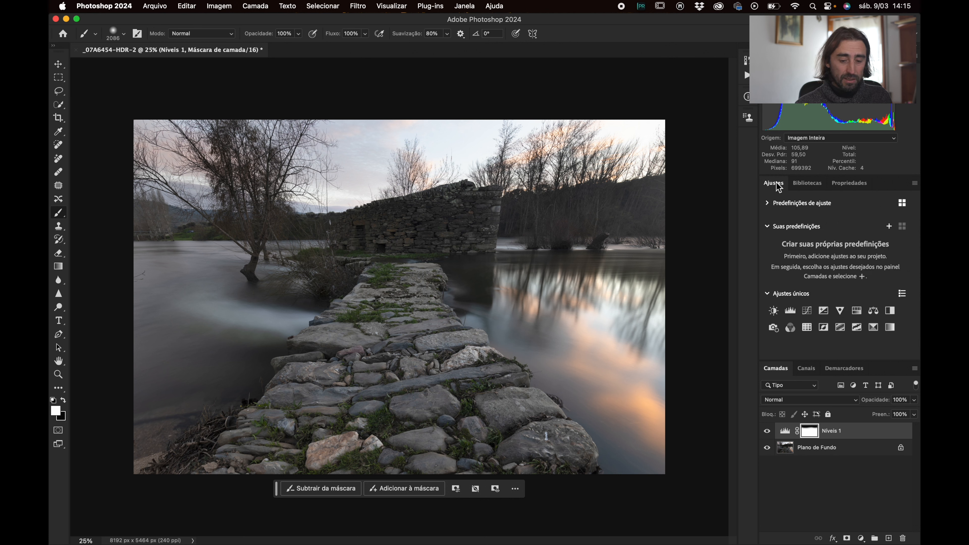
click(791, 311)
drag(844, 293, 851, 291)
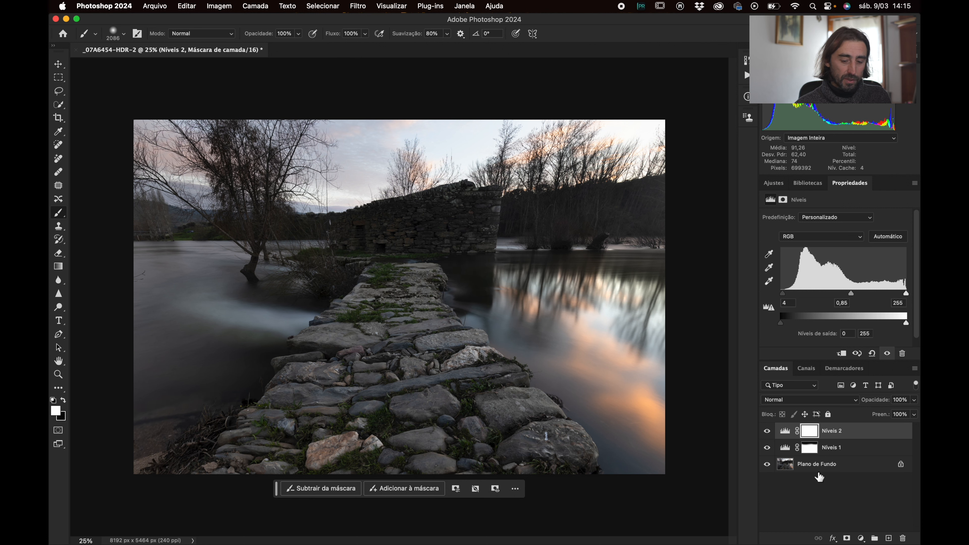
key(super+i)
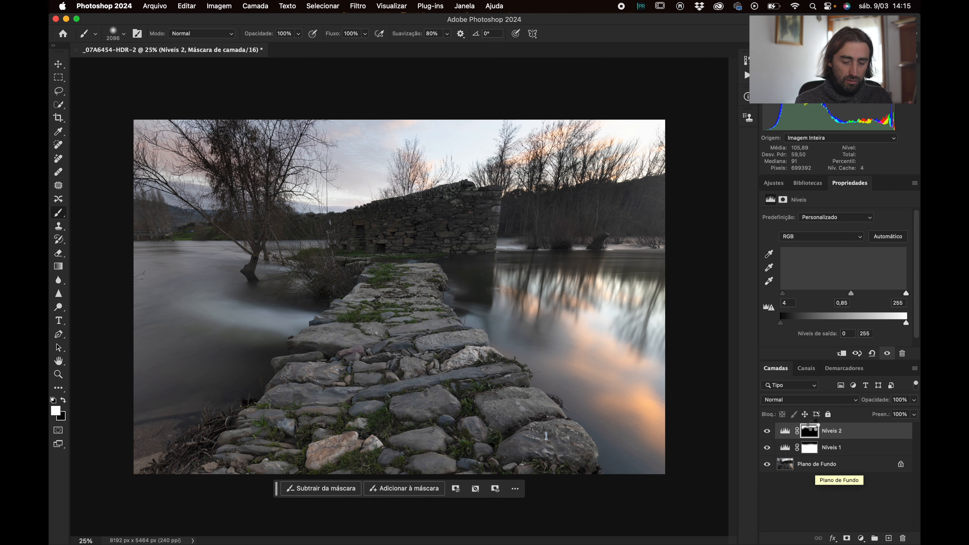
Stamp all visible layers into a new merged layer at the top of the stack
key(super+alt+shift+e)
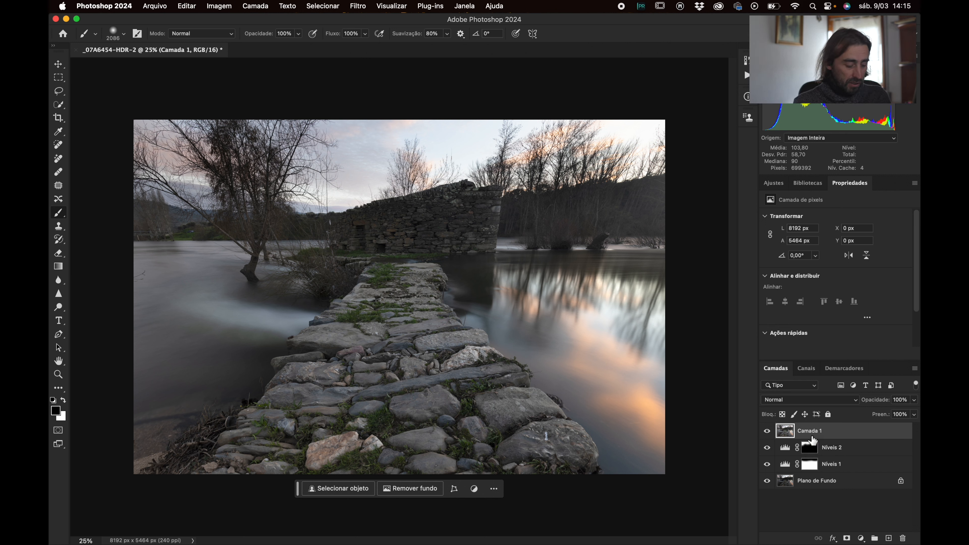
Rename the merged top layer as "transition layer"
double_click(813, 431)
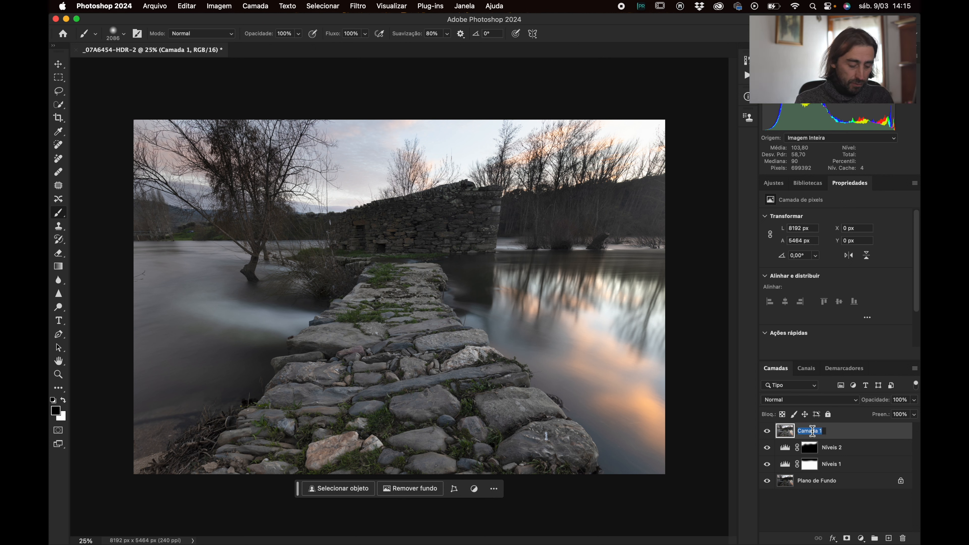
text(transition layer)
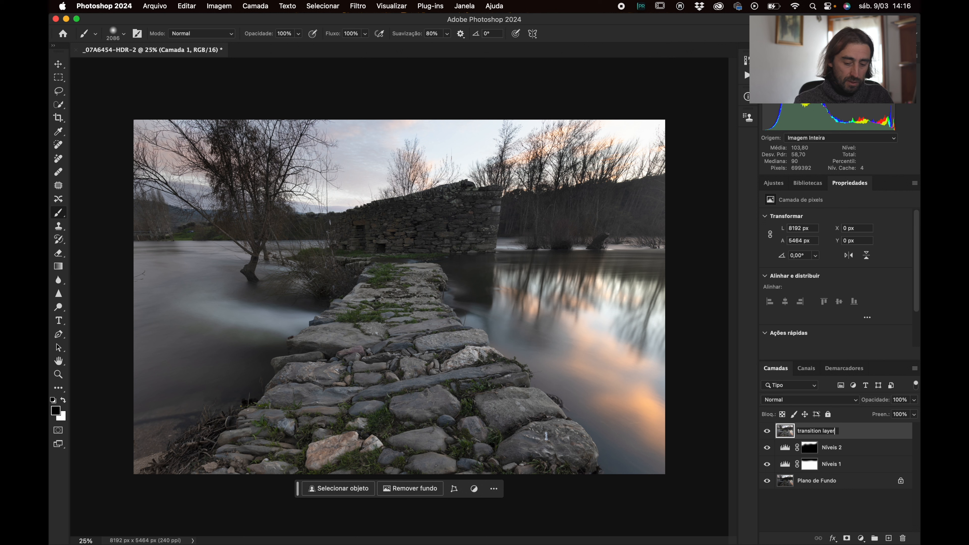
key(Return)
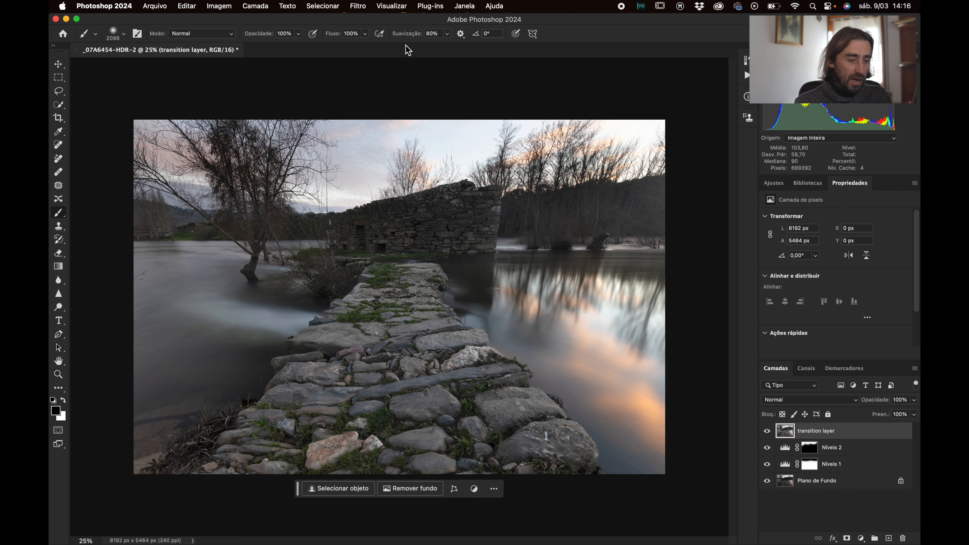
Open the Camera Raw filter on the transition layer and set the highlights luminance in Color Grading to -68
click(359, 6)
click(408, 84)
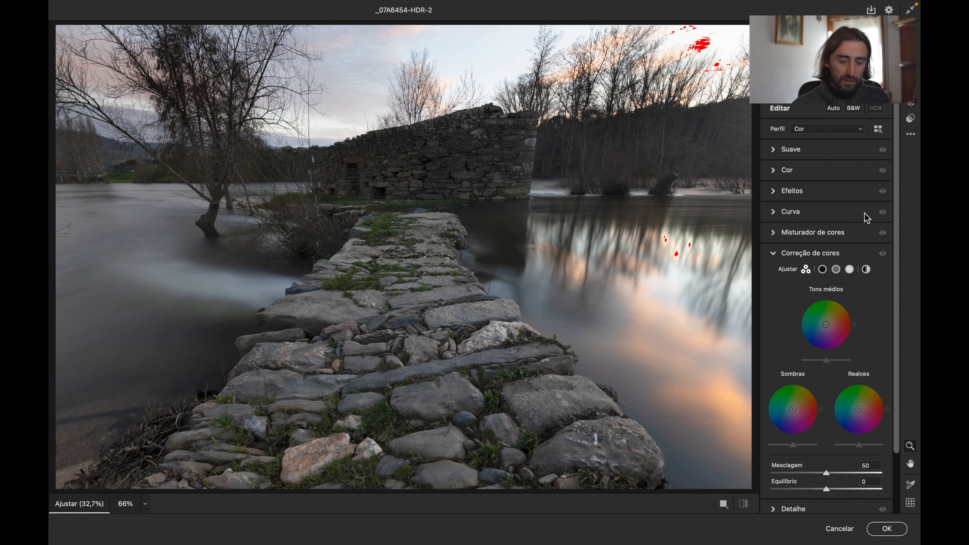
scroll(831, 247, down, 3)
drag(858, 396, 841, 400)
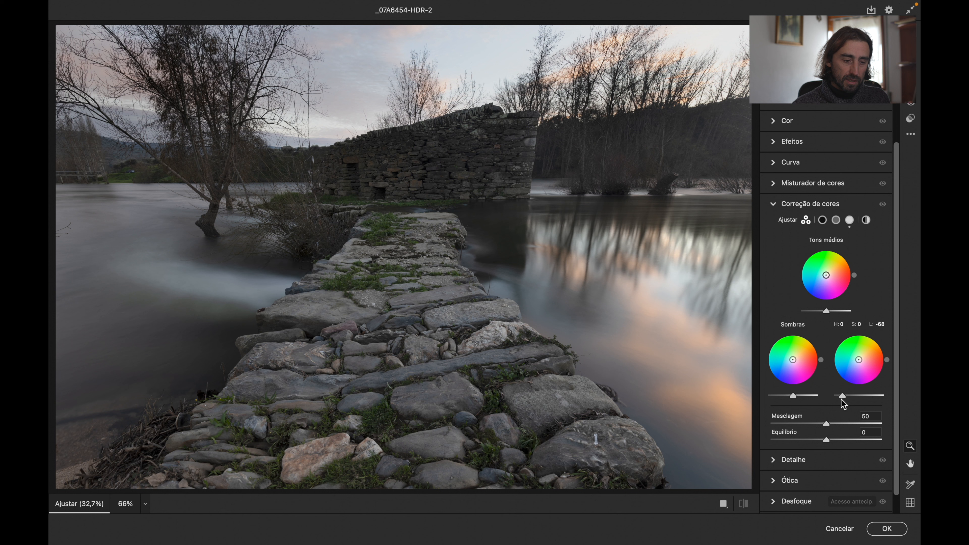
click(771, 205)
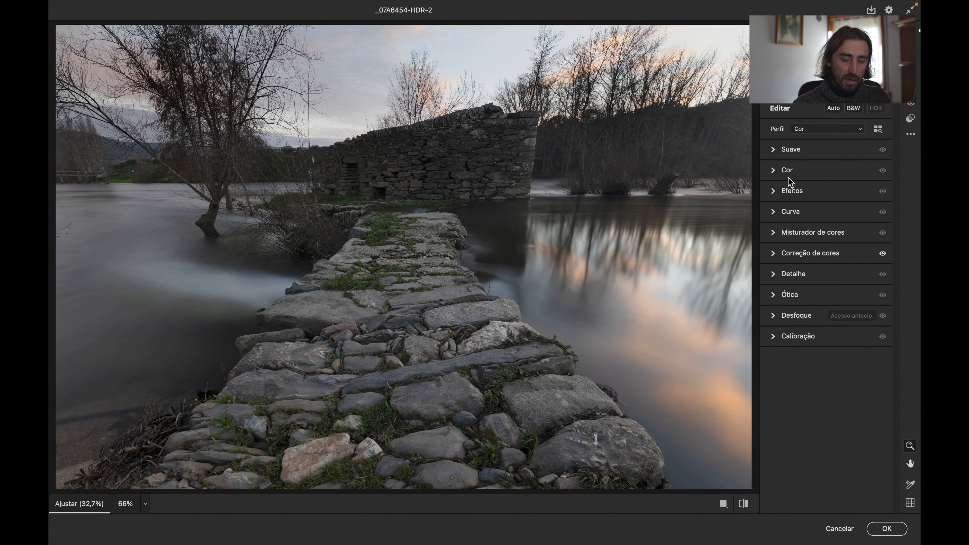
Set the saturation of all eight colour ranges in the Color Mixer to -100
click(775, 233)
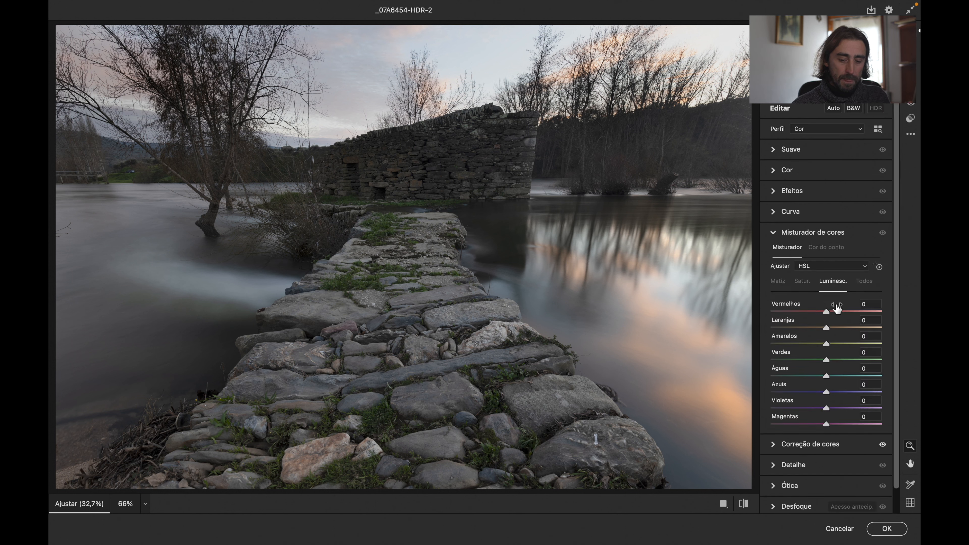
click(806, 283)
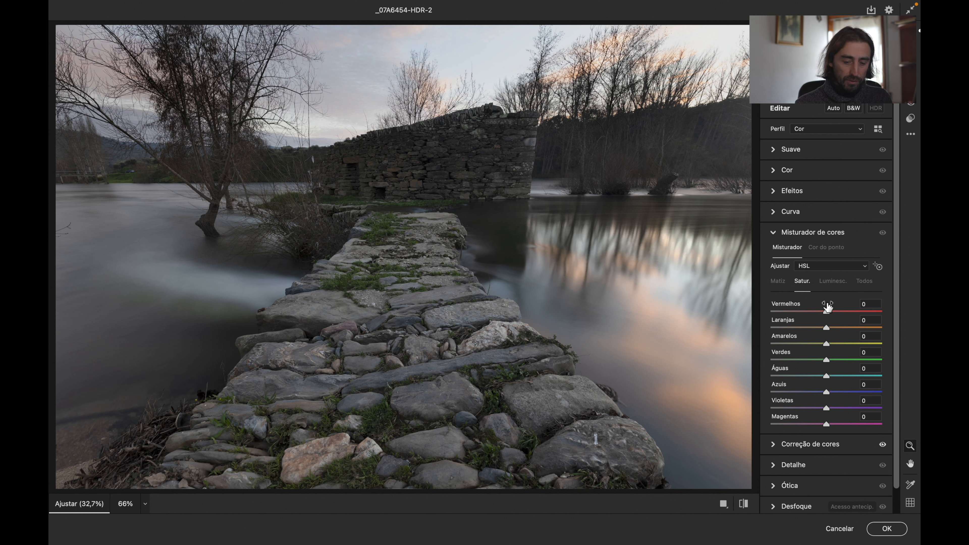
drag(826, 311, 702, 318)
drag(827, 327, 720, 321)
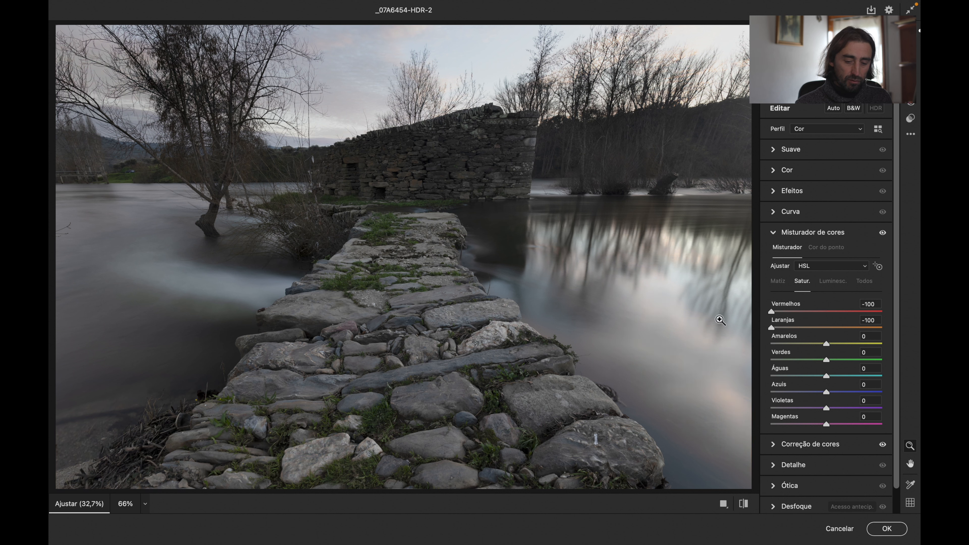
drag(828, 344, 722, 340)
drag(826, 360, 737, 360)
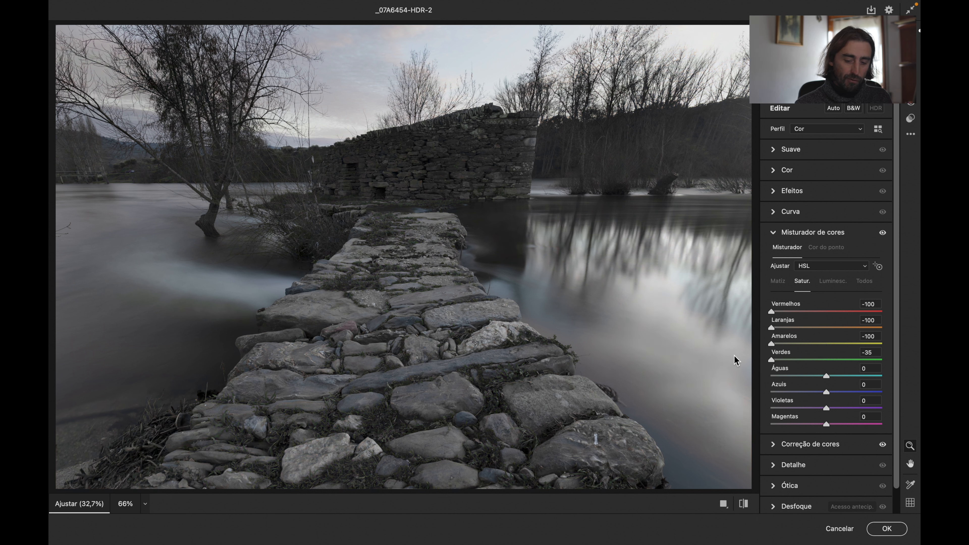
drag(828, 377, 717, 378)
drag(827, 393, 706, 391)
drag(826, 408, 689, 403)
drag(827, 424, 715, 422)
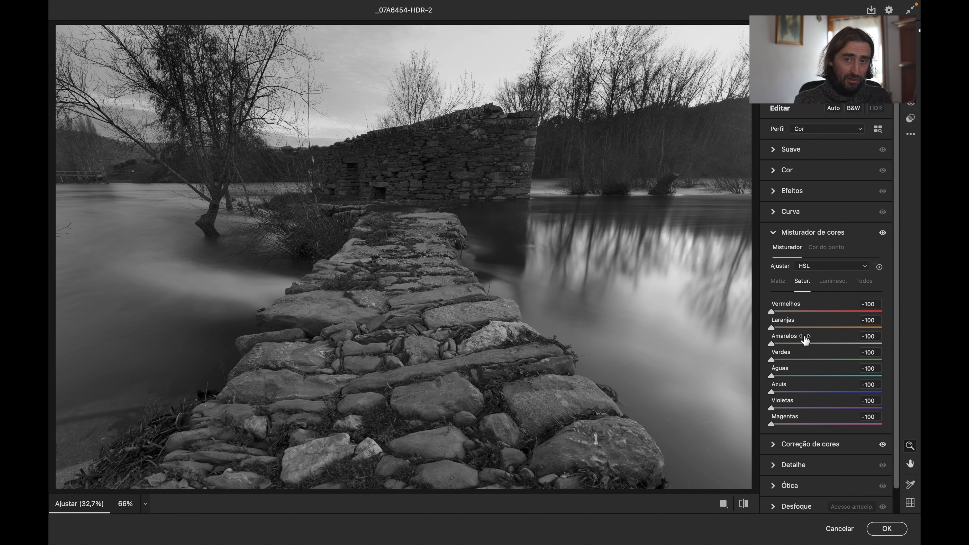
Set the Color Mixer saturation to +40 for yellows, +27 for oranges and +10 for reds
drag(774, 342, 769, 361)
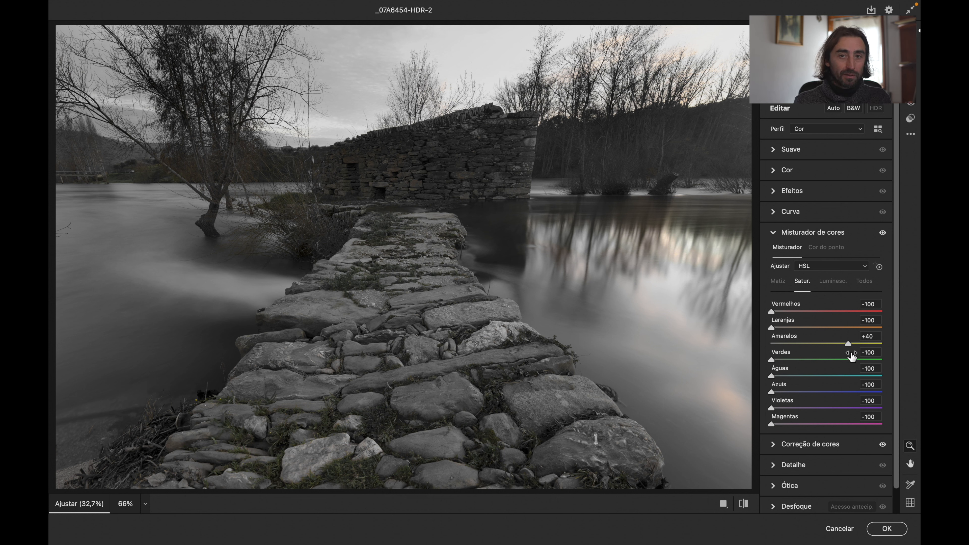
drag(772, 327, 858, 329)
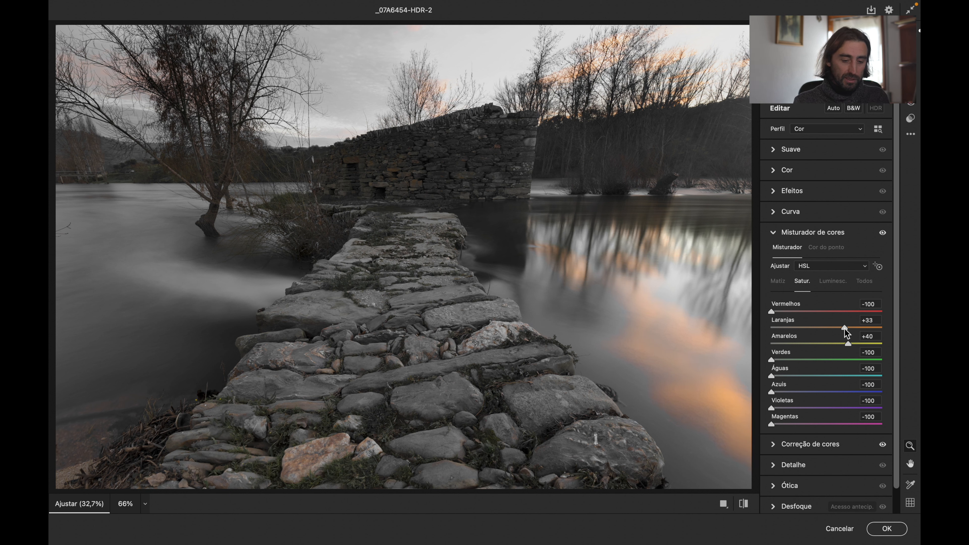
drag(844, 328, 841, 327)
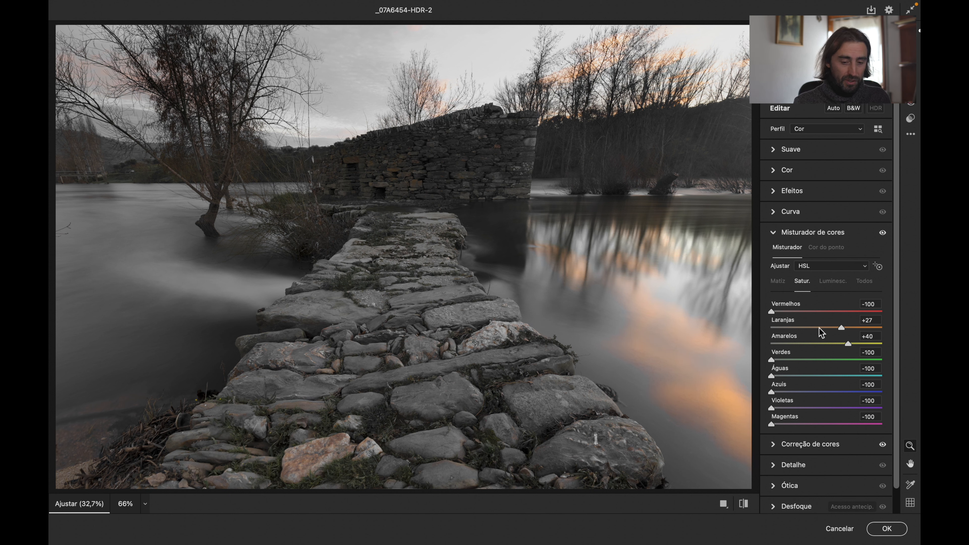
drag(771, 312, 832, 311)
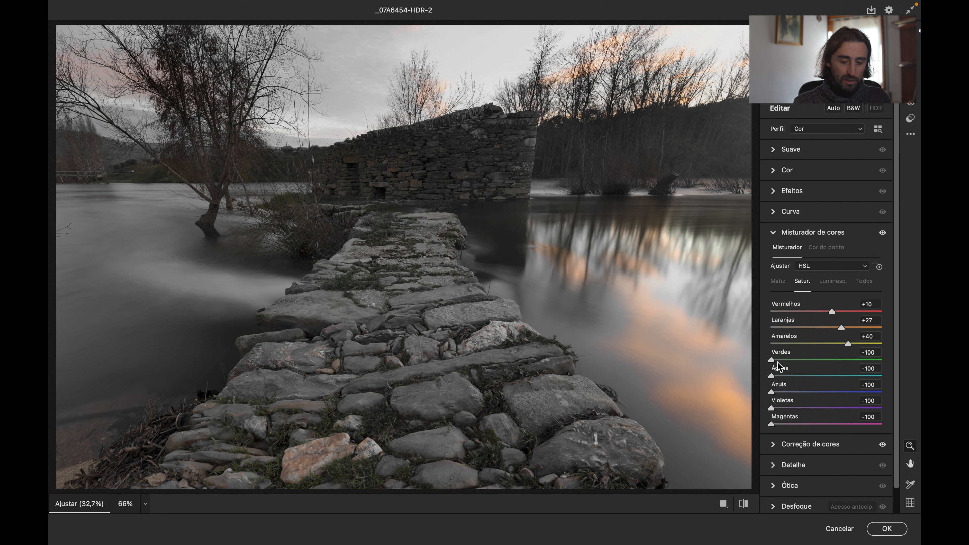
Set the Color Mixer saturation to +7 for greens, -36 for aquas, +22 for blues, +3 for purples and +12 for magentas
drag(772, 360, 840, 402)
click(772, 374)
drag(772, 407, 830, 407)
drag(771, 424, 832, 427)
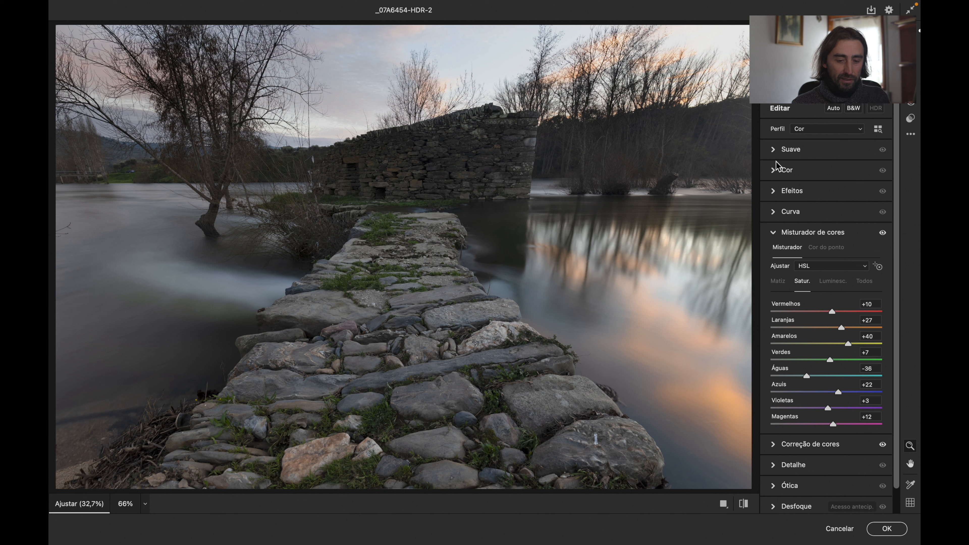
Set the photo's overall saturation to +5 and its vibrance to +10
click(774, 172)
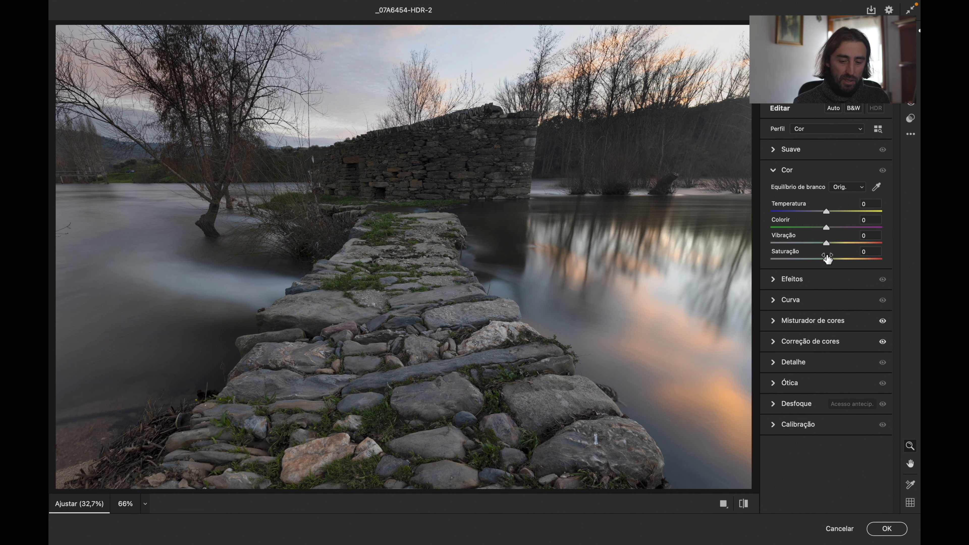
drag(826, 259, 878, 242)
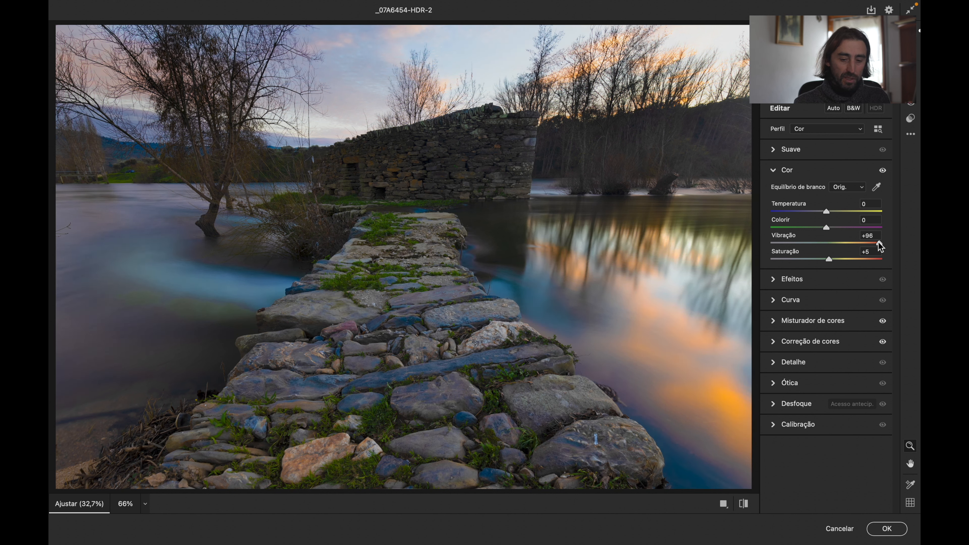
drag(878, 243, 833, 247)
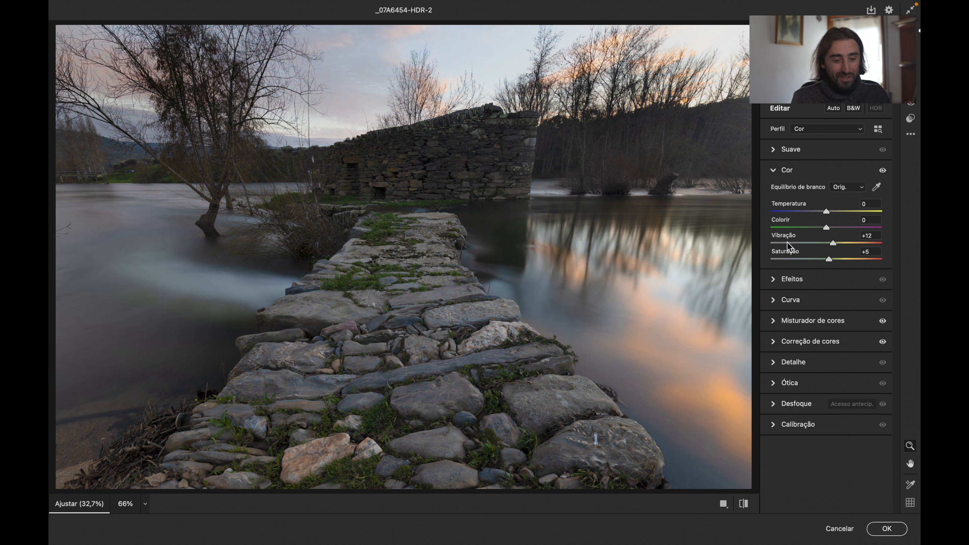
drag(835, 246, 829, 244)
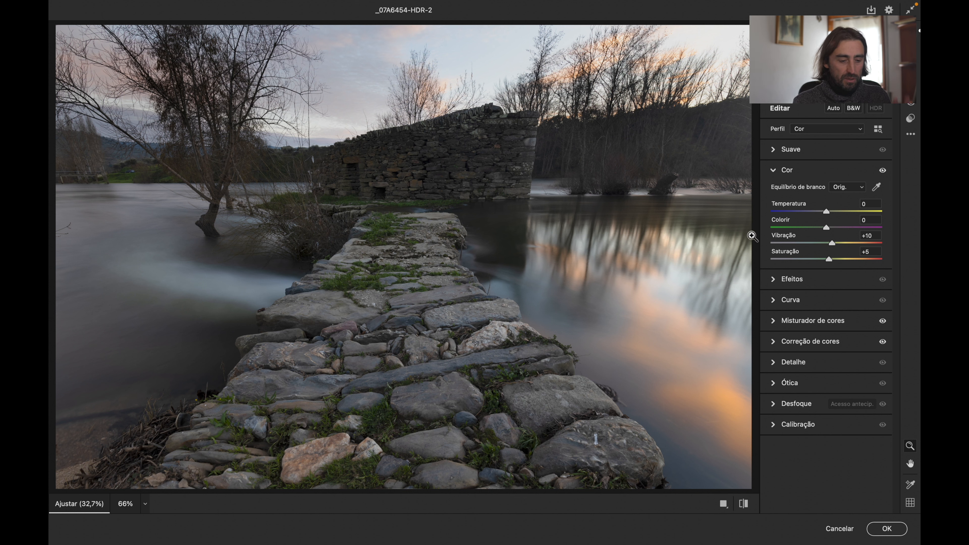
click(774, 170)
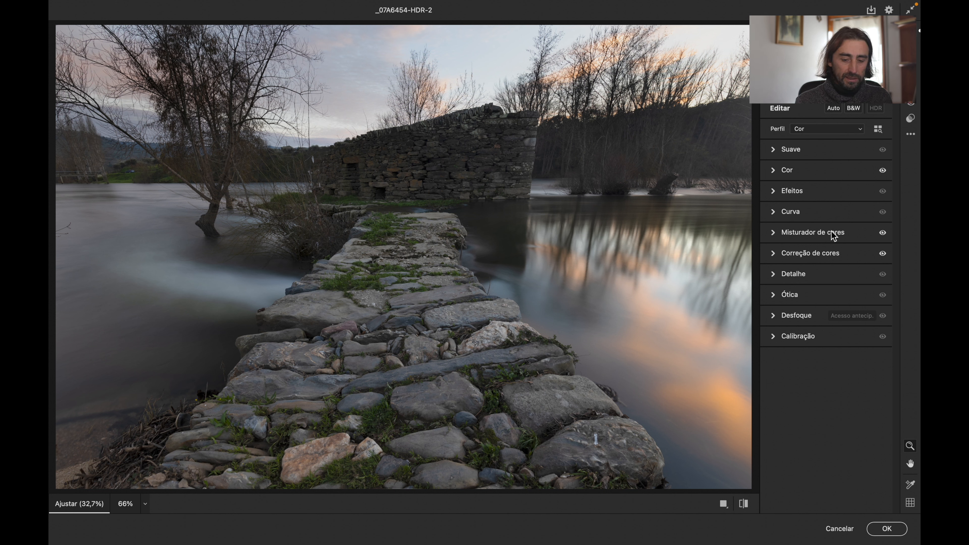
Adjust saturation directly on the water and stones with the targeted adjustment tool: oranges +32, yellows +34, blues +44, purples +20
click(772, 233)
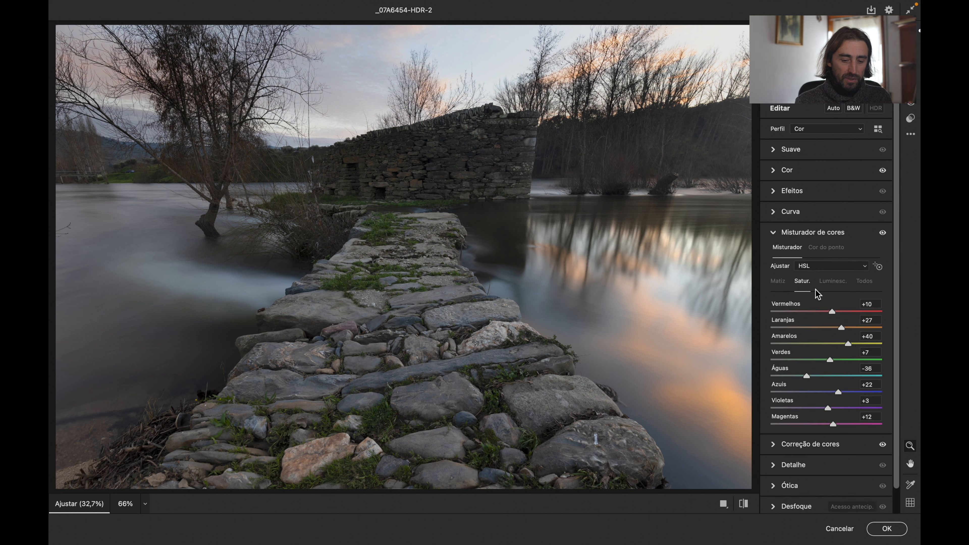
click(877, 266)
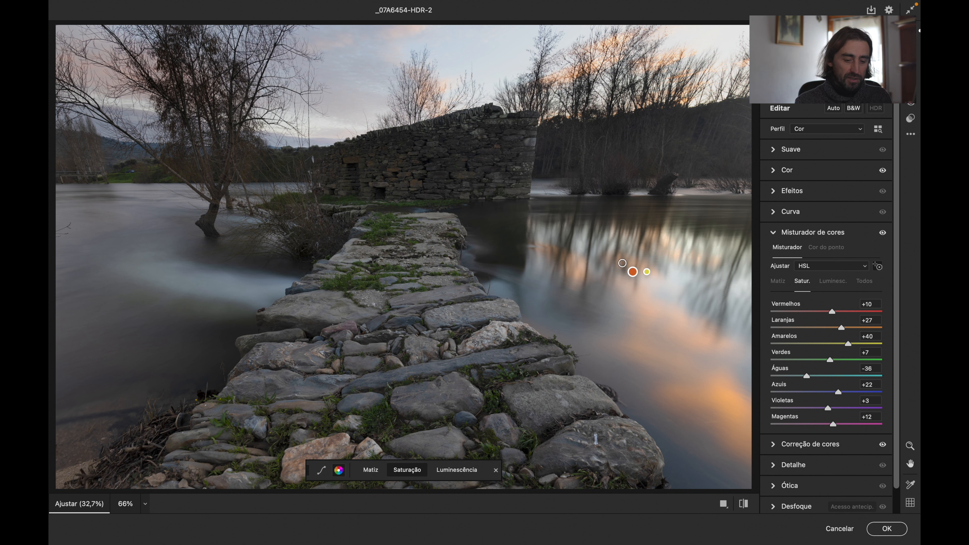
drag(574, 274, 597, 272)
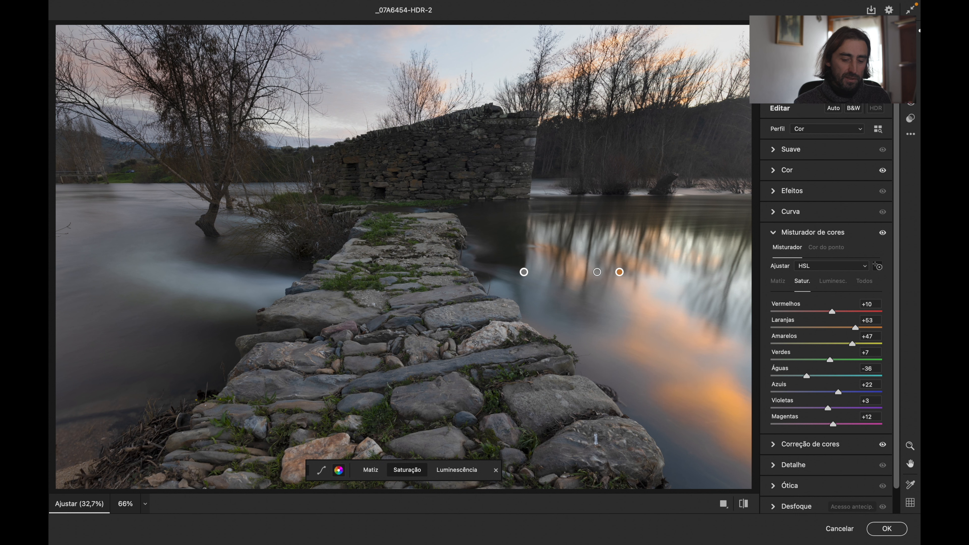
drag(696, 236, 663, 237)
drag(540, 355, 510, 355)
drag(163, 312, 171, 311)
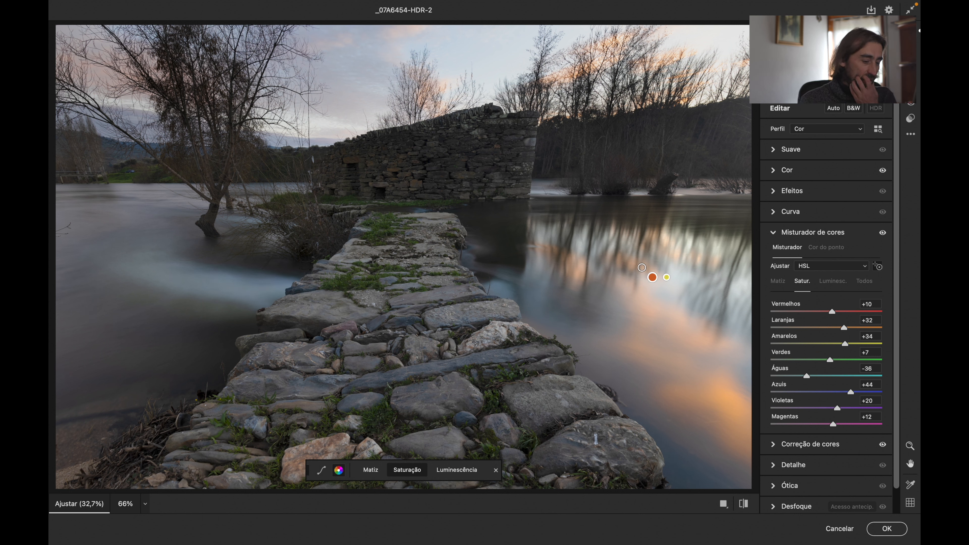
Set the Color Mixer luminance to +5 for oranges, +17 for yellows and +6 for greens
click(839, 282)
drag(825, 343, 861, 331)
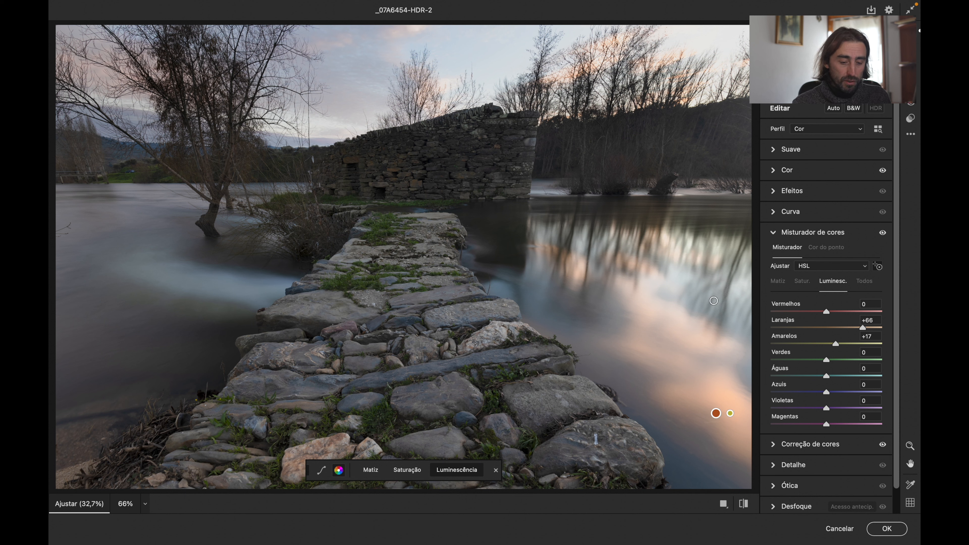
drag(863, 327, 832, 362)
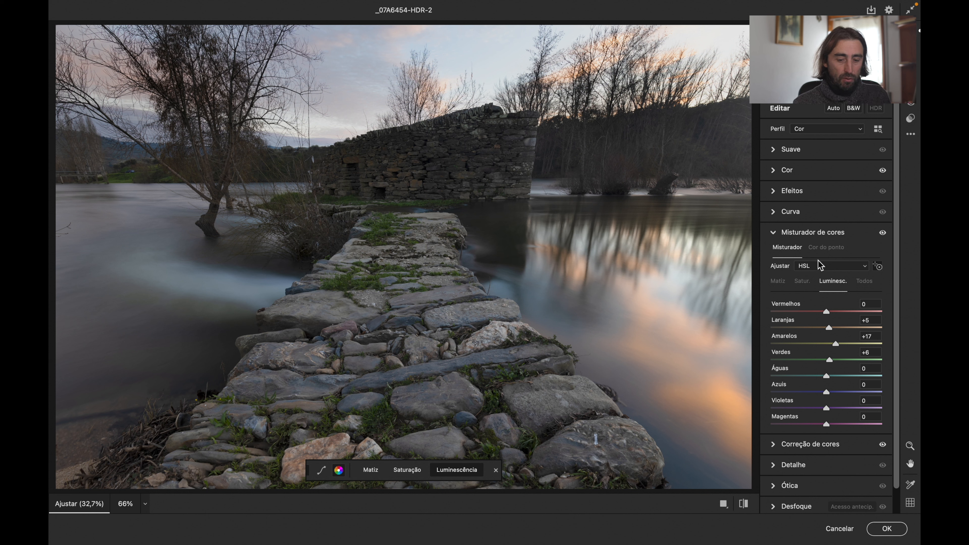
Sample the peach cloud reflection in the water with Point Color, set its hue to +17 and saturation to +23, and apply the filter
click(829, 249)
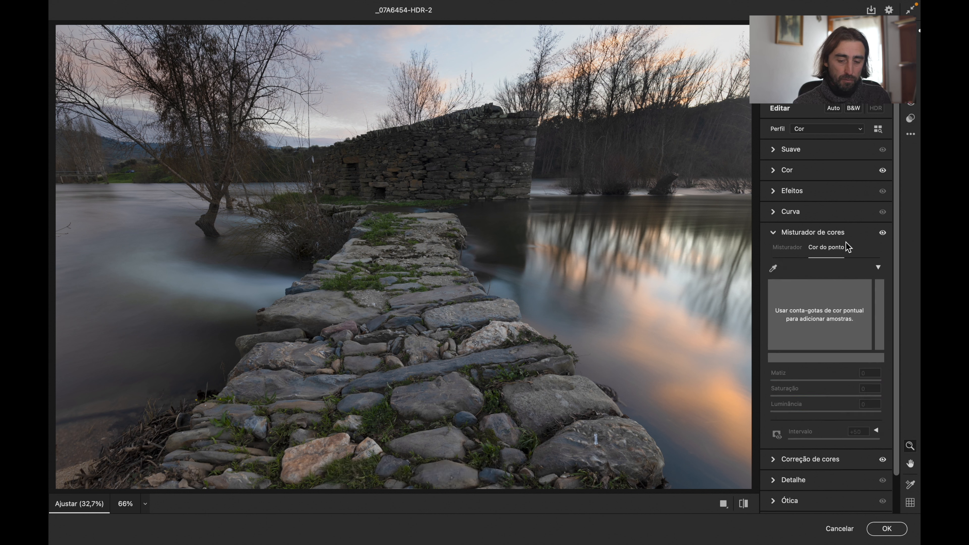
click(772, 268)
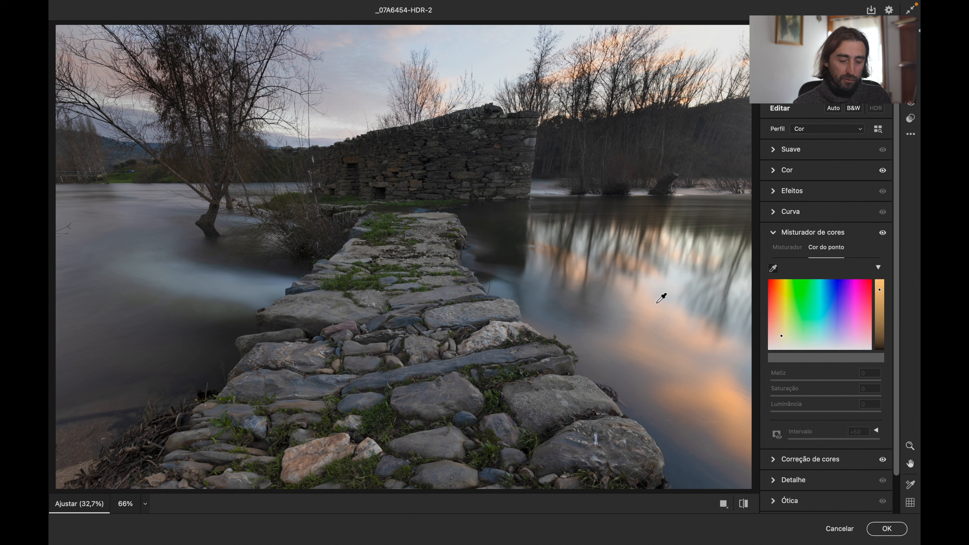
click(653, 304)
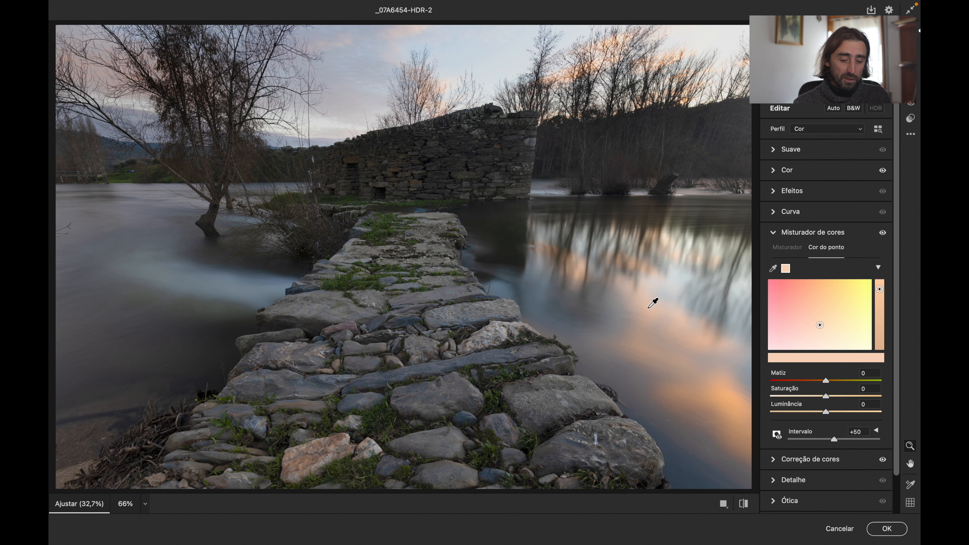
drag(819, 328, 819, 312)
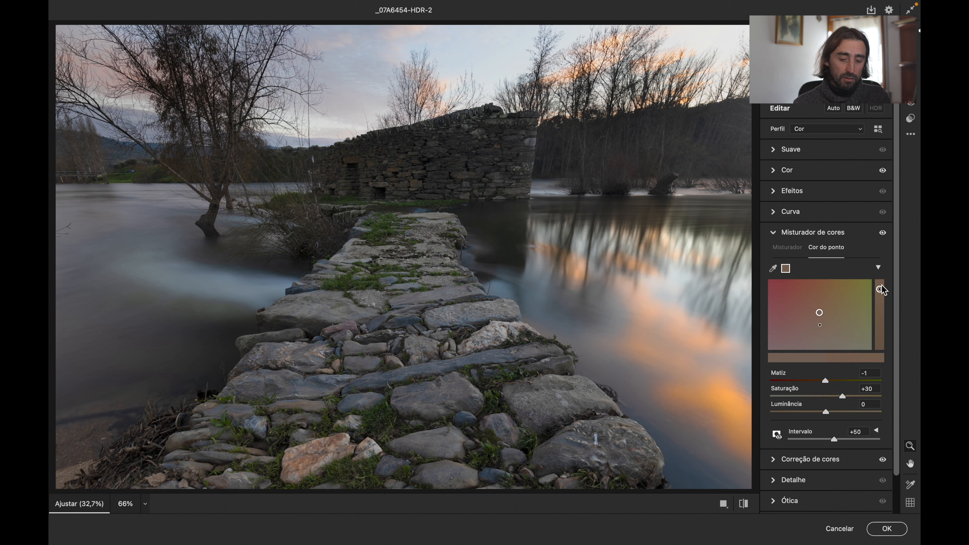
mouse_move(879, 289)
mouse_down()
mouse_move(879, 281)
mouse_move(879, 289)
mouse_up()
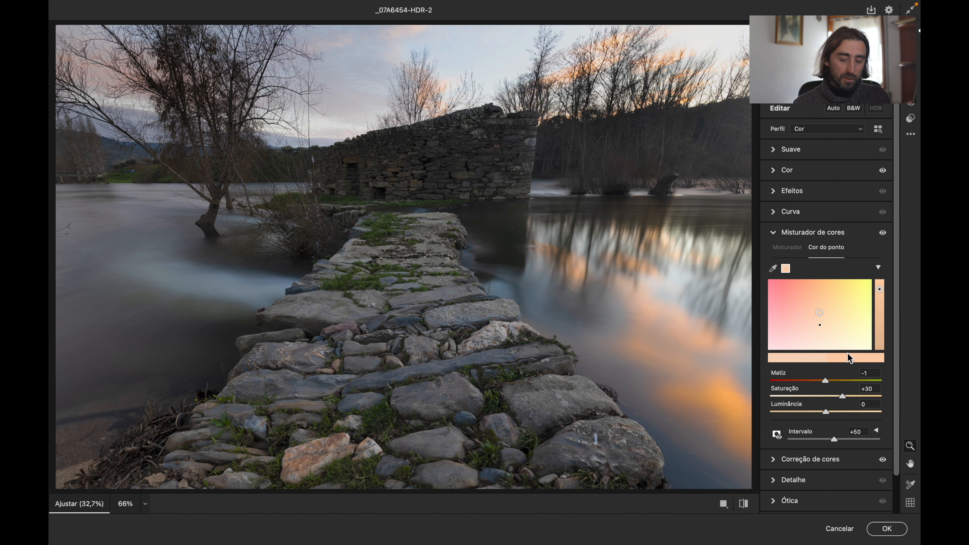
mouse_move(821, 329)
mouse_down()
mouse_move(836, 341)
mouse_move(840, 324)
mouse_move(817, 327)
mouse_move(832, 324)
mouse_move(827, 315)
mouse_up()
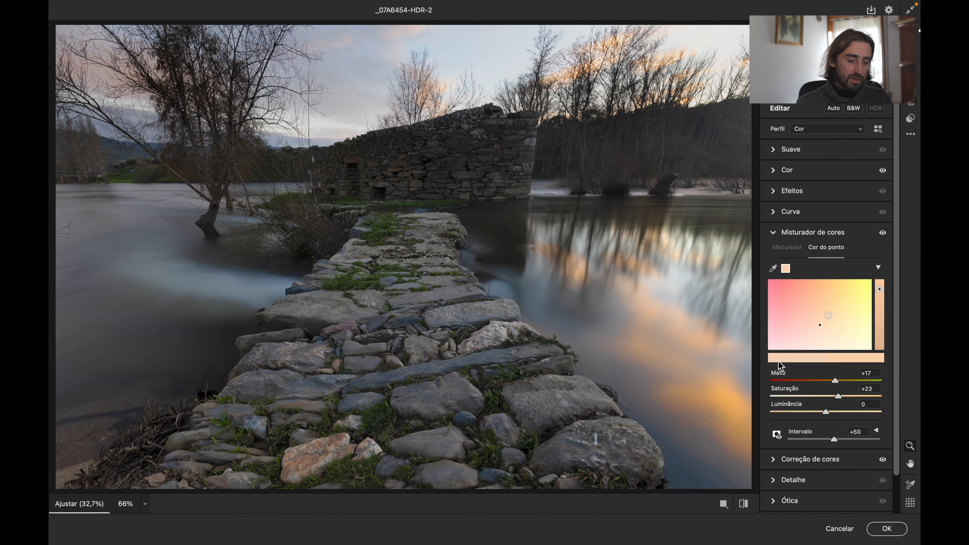
click(888, 531)
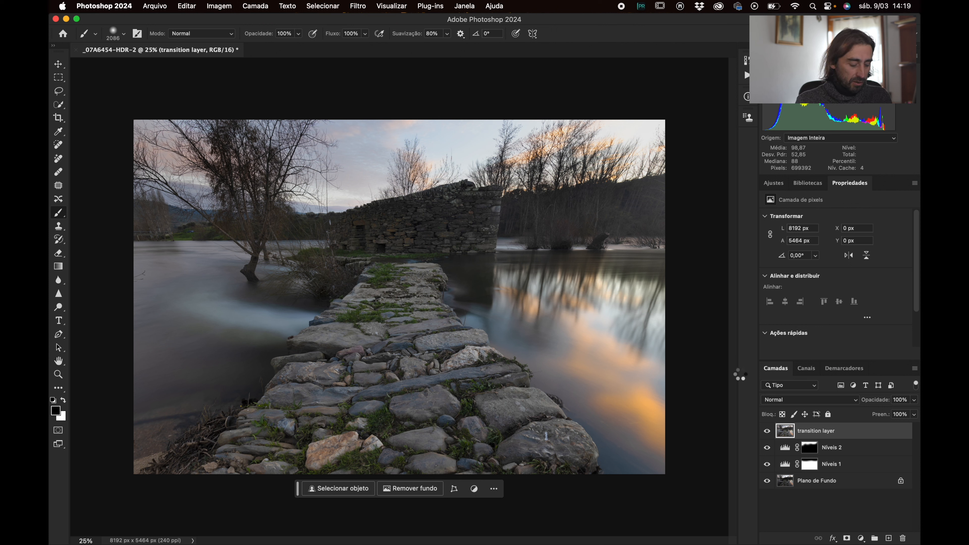
Merge all visible layers into a new layer at the top of the stack and name it Luminar
key(super+alt+shift+e)
double_click(811, 431)
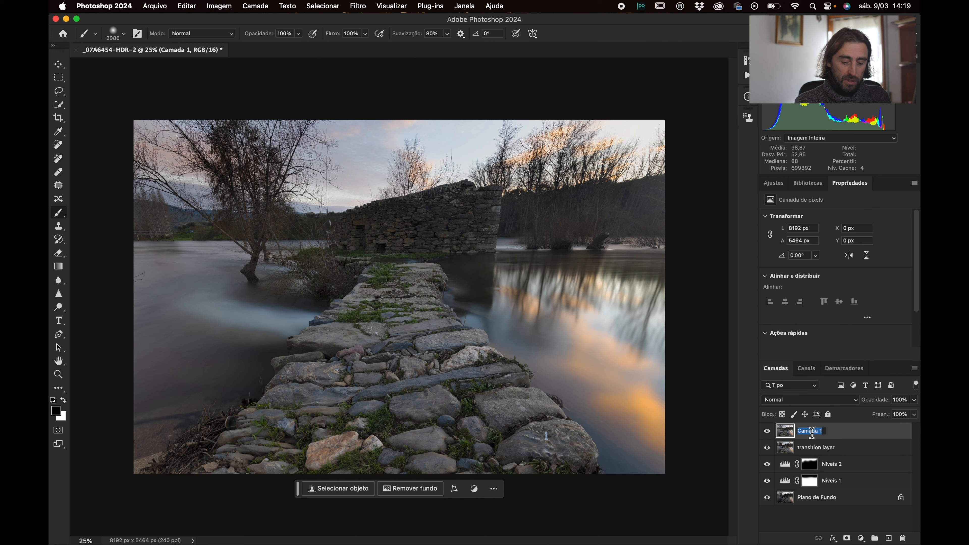
text(Luminar)
key(Return)
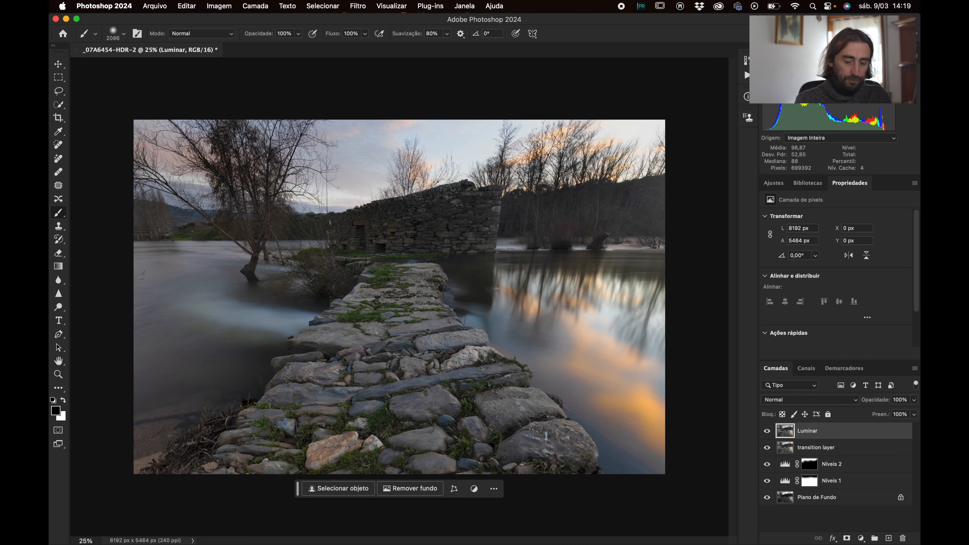
Open the Luminar layer in the Luminar Neo plug-in and switch to its individual editing tools
click(364, 6)
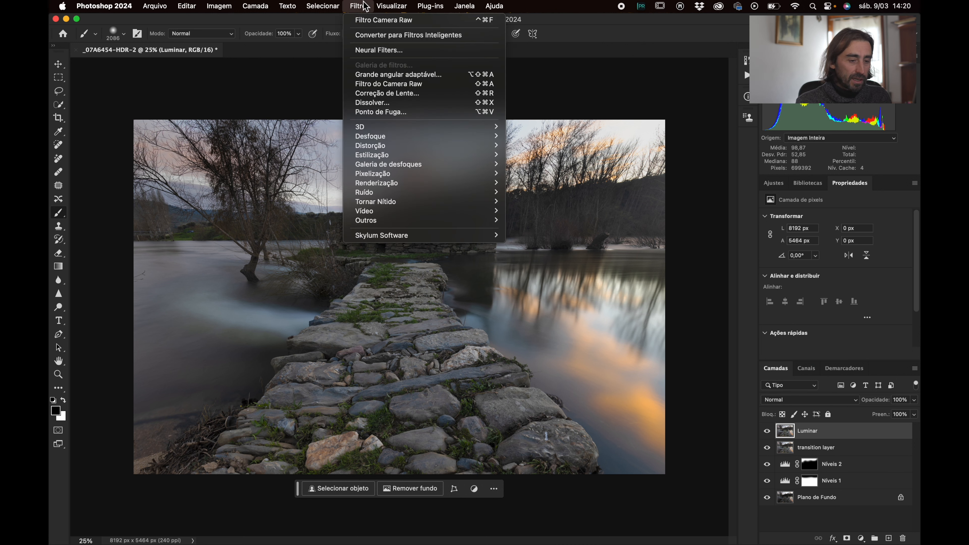
mouse_move(450, 233)
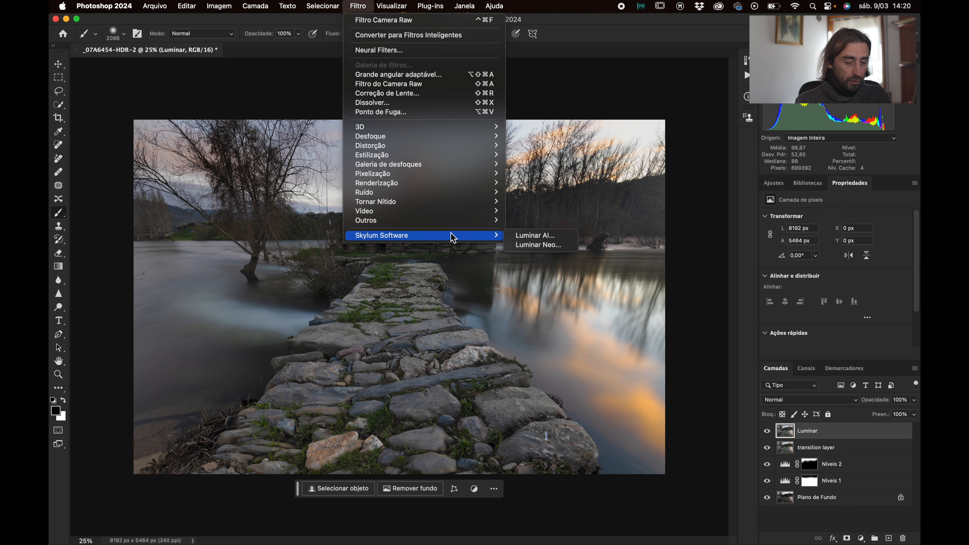
click(548, 245)
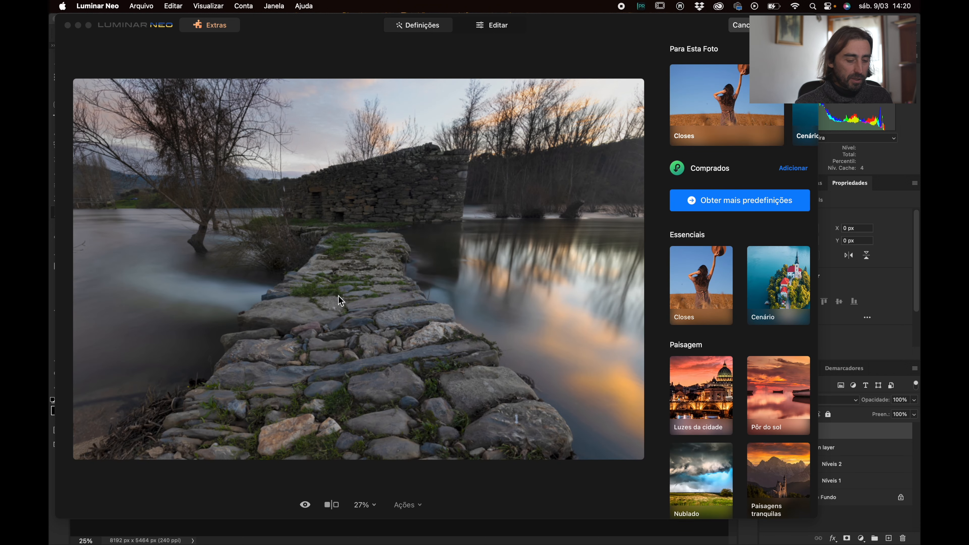
click(493, 28)
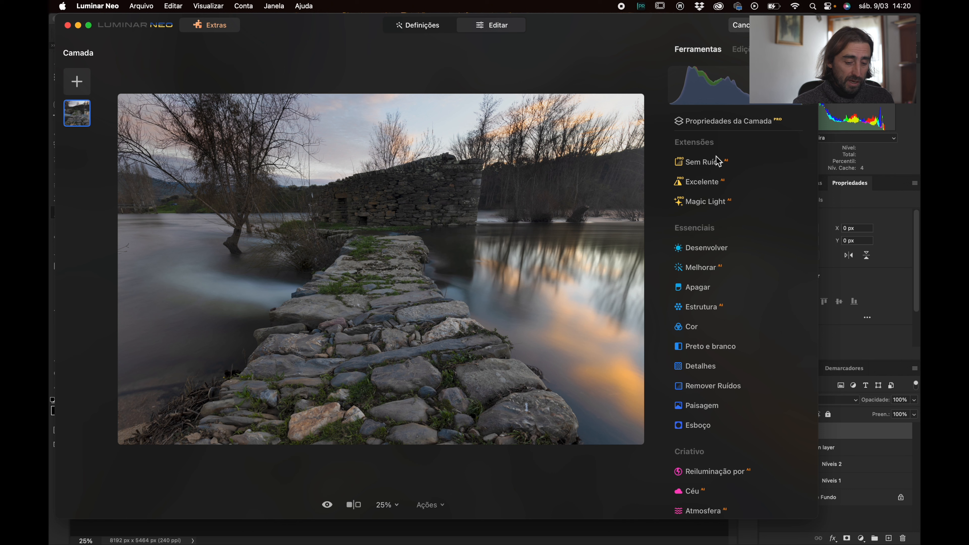
Enhance the photo with the Melhorar tool, setting Destacar to about 28 and raising the Realçador de Céu
click(716, 272)
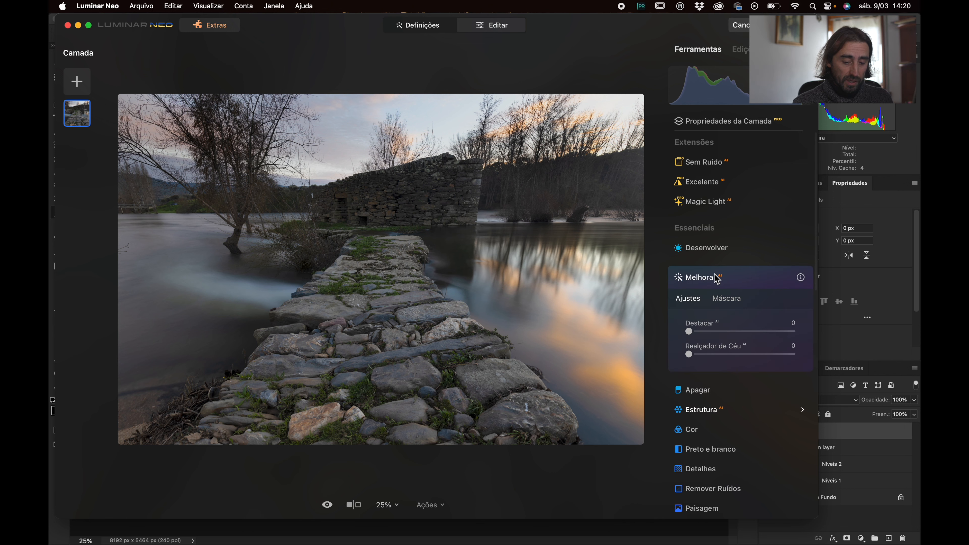
click(710, 331)
drag(710, 335, 826, 358)
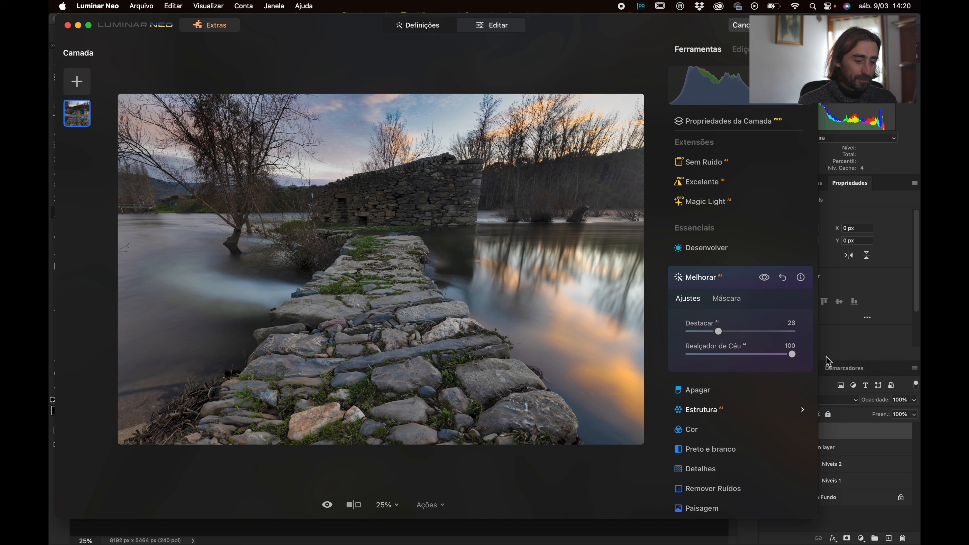
click(716, 331)
click(742, 277)
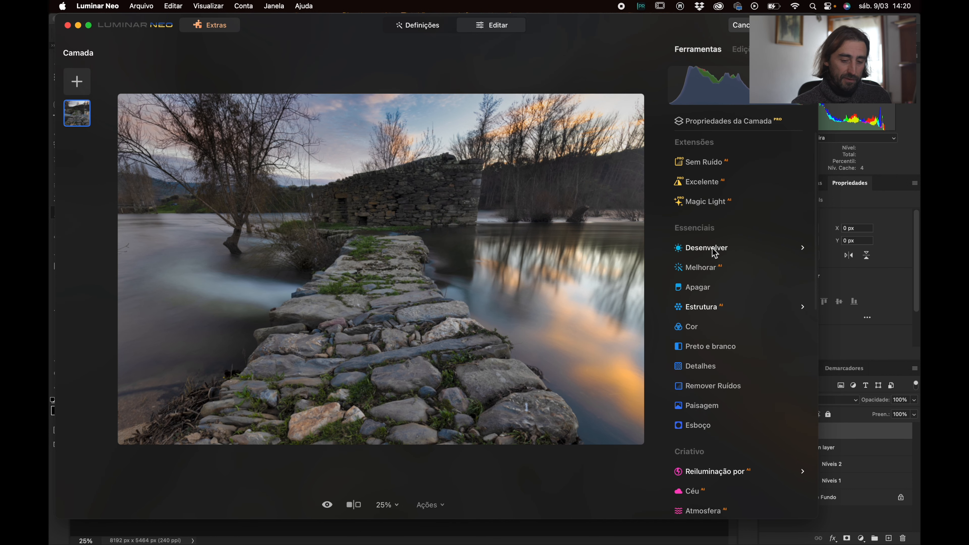
Fine-tune the light with the Desenvolver tool, setting Sombras to -7 and adjusting Destaques slightly
click(712, 248)
drag(746, 369, 742, 346)
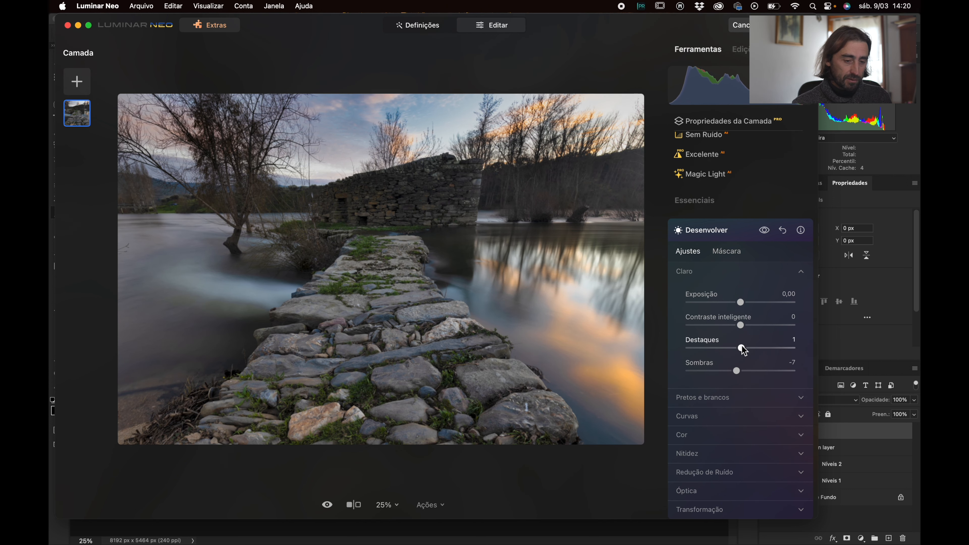
click(743, 233)
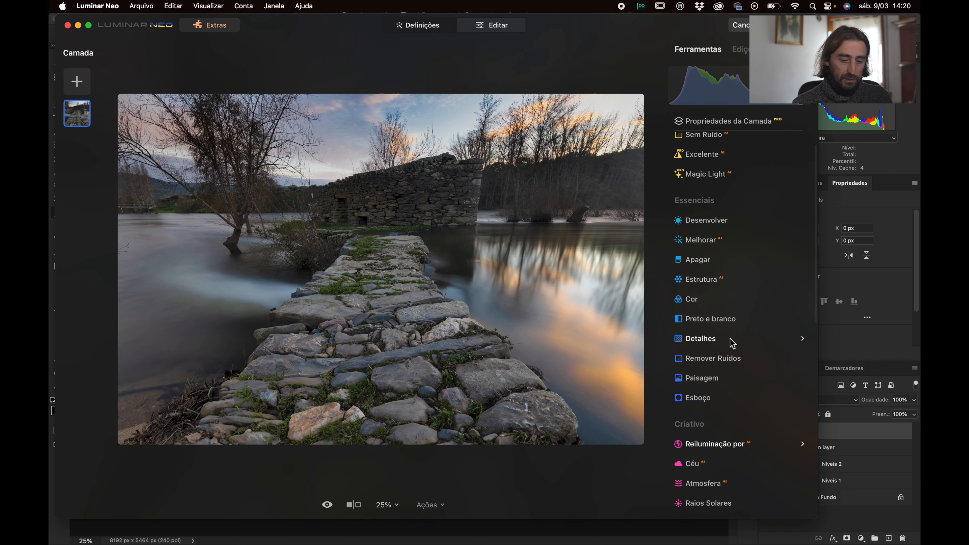
Adjust the photo's colour with the Cor tool, setting Vibração to 4 and Remover reforço de cor to 27
scroll(731, 339, down, 2)
click(705, 267)
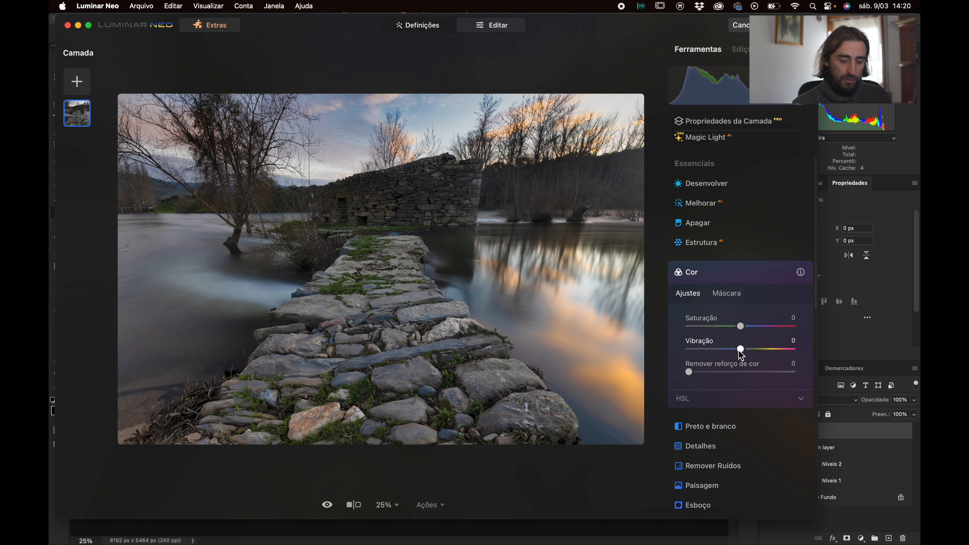
drag(741, 349, 743, 349)
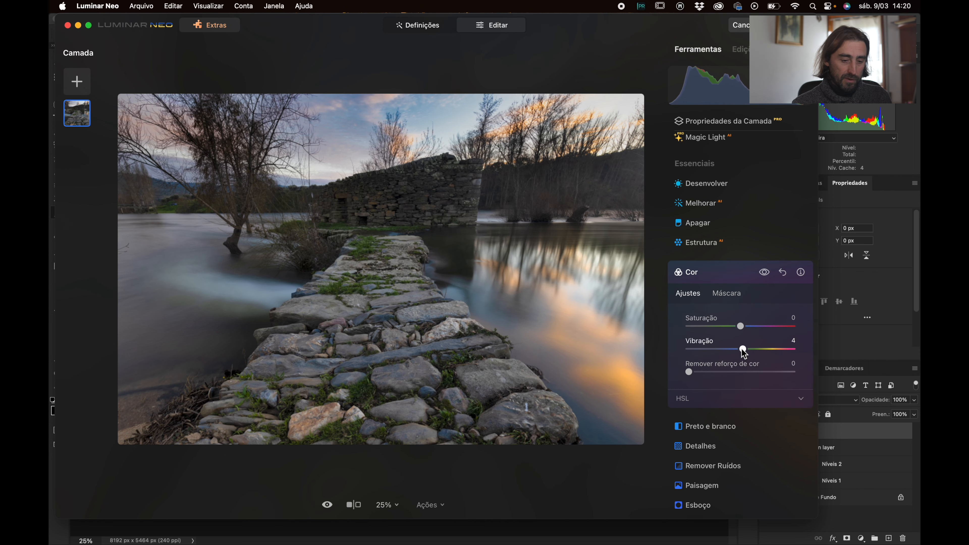
drag(688, 372, 708, 372)
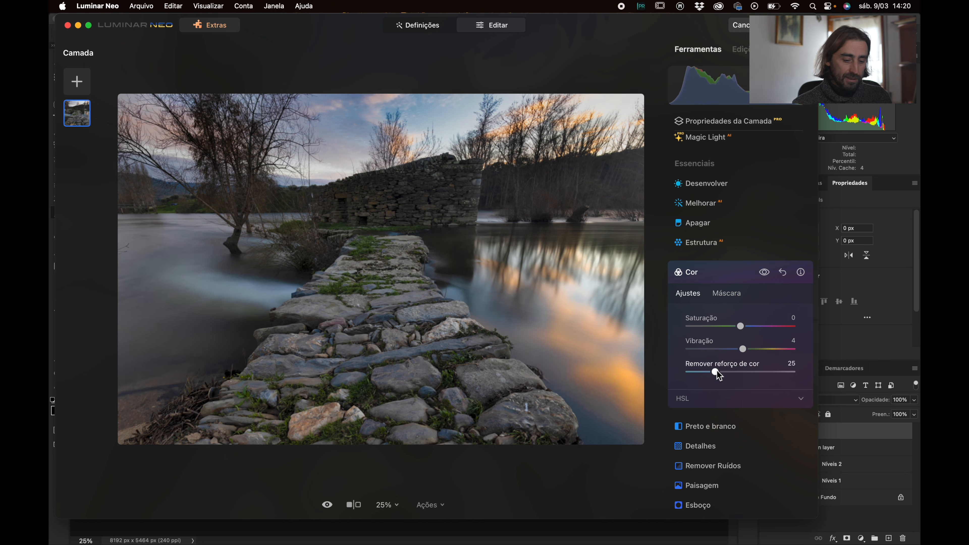
drag(717, 370, 718, 369)
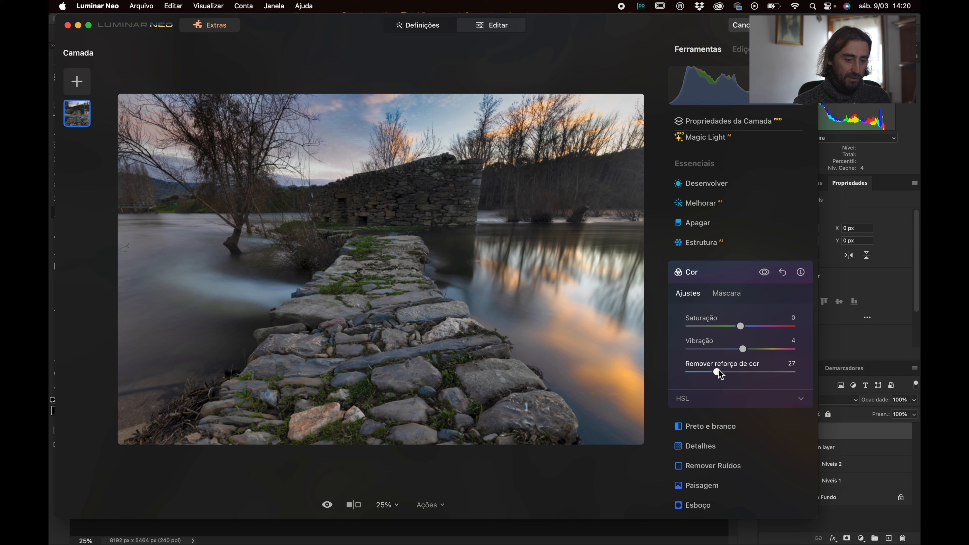
click(733, 278)
Warm the scene with the Paisagem tool, setting Hora de ouro to about 13 and Melhorador de vegetação to 5
scroll(717, 321, down, 2)
click(707, 305)
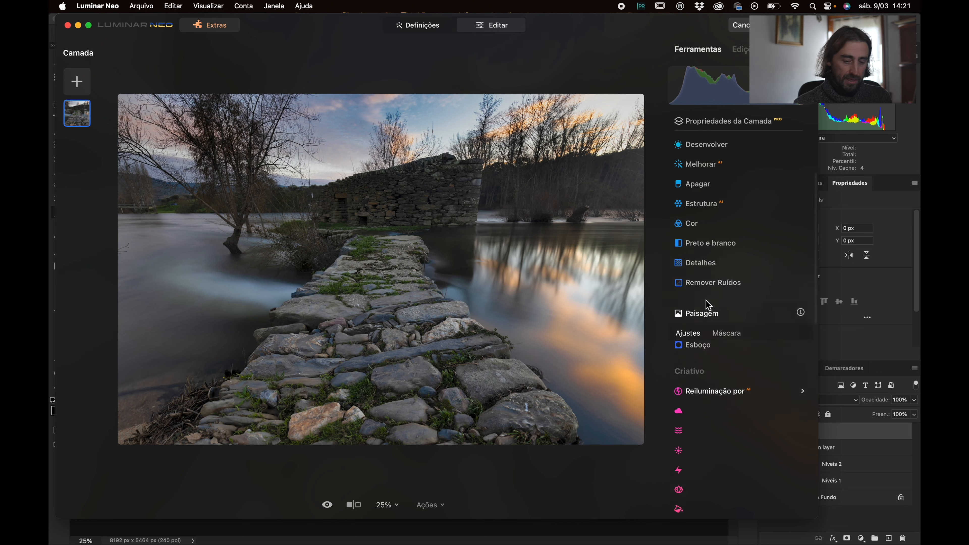
drag(691, 412, 704, 389)
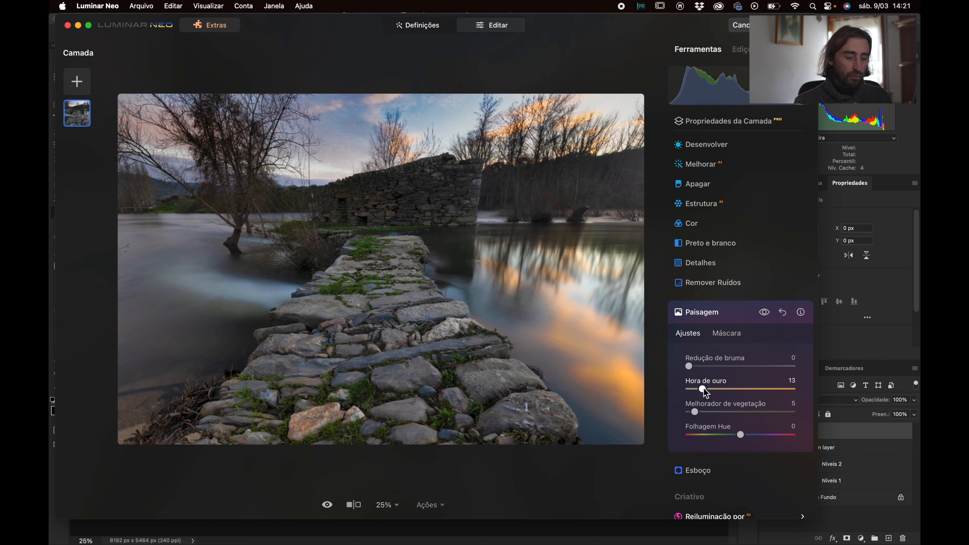
click(736, 324)
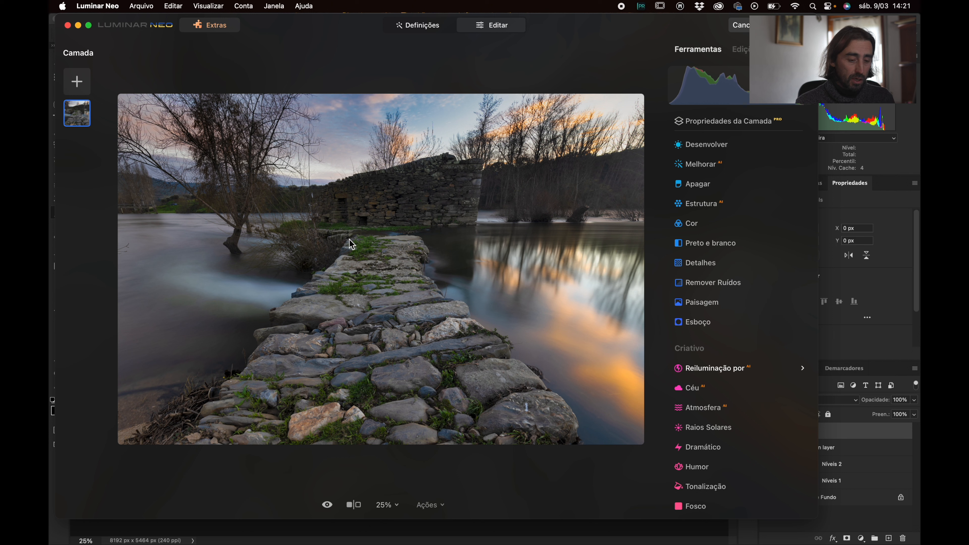
Add a Místico effect to the photo with its Quantidade set to 14
scroll(770, 305, down, 5)
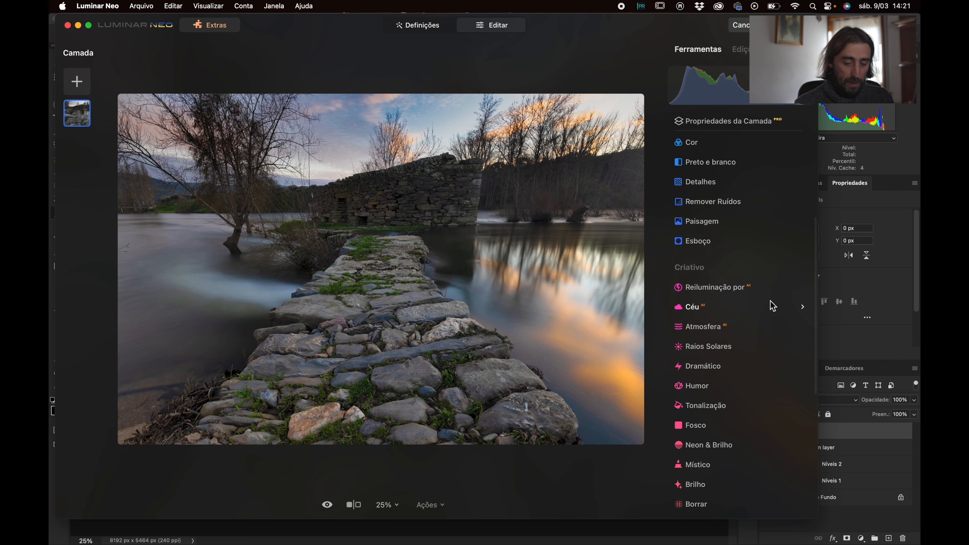
scroll(724, 343, down, 2)
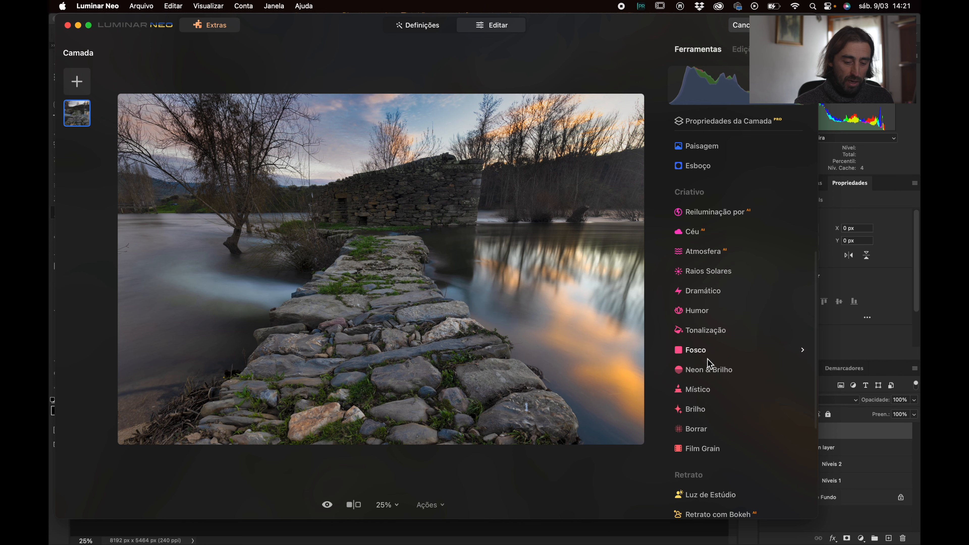
click(697, 390)
drag(689, 438, 715, 440)
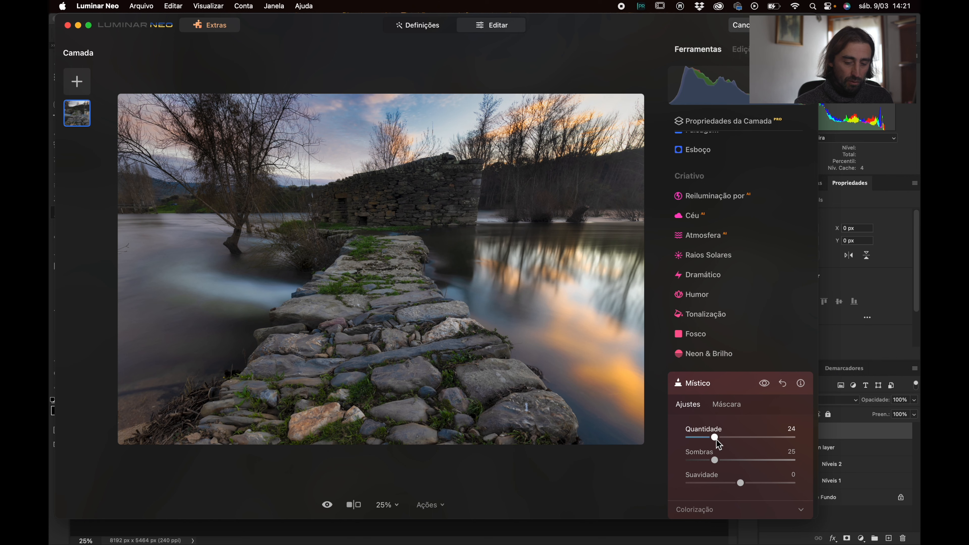
drag(716, 439, 704, 437)
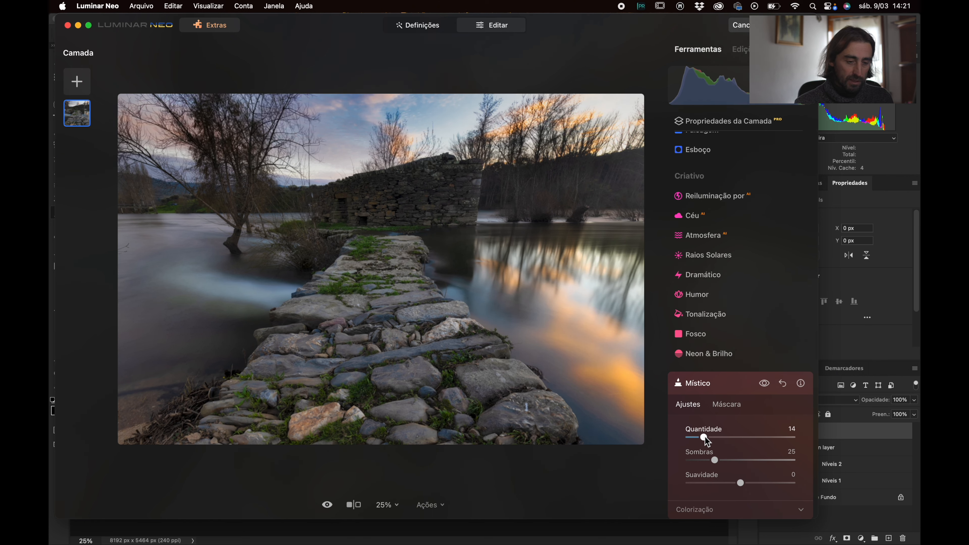
click(719, 382)
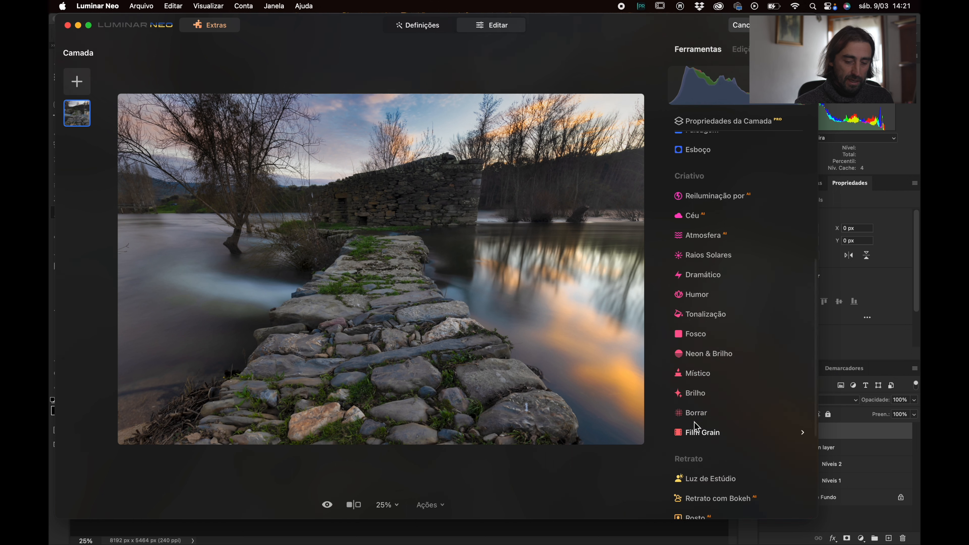
Add a Brilho effect of type Efeito Orto with its Quantidade set to about 11
click(699, 399)
click(737, 450)
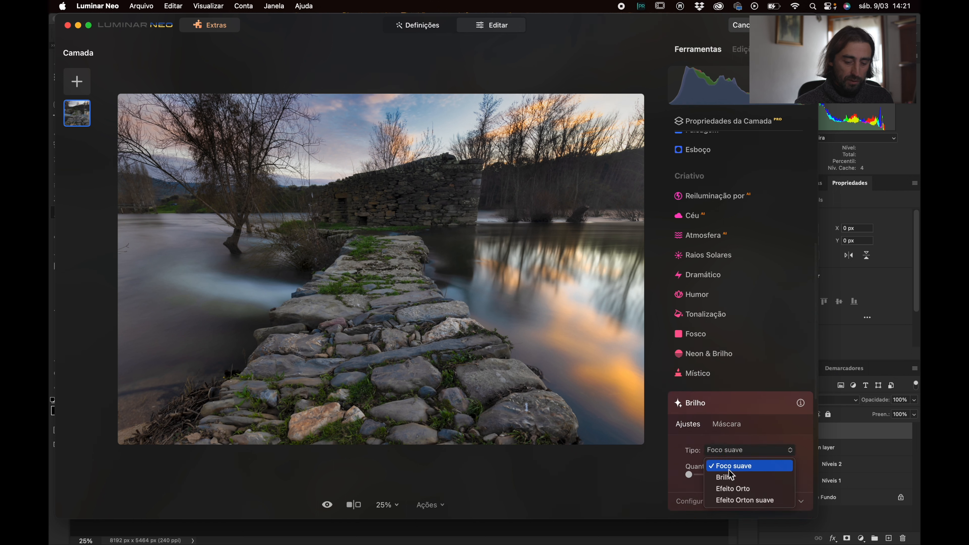
click(735, 492)
drag(689, 475, 704, 478)
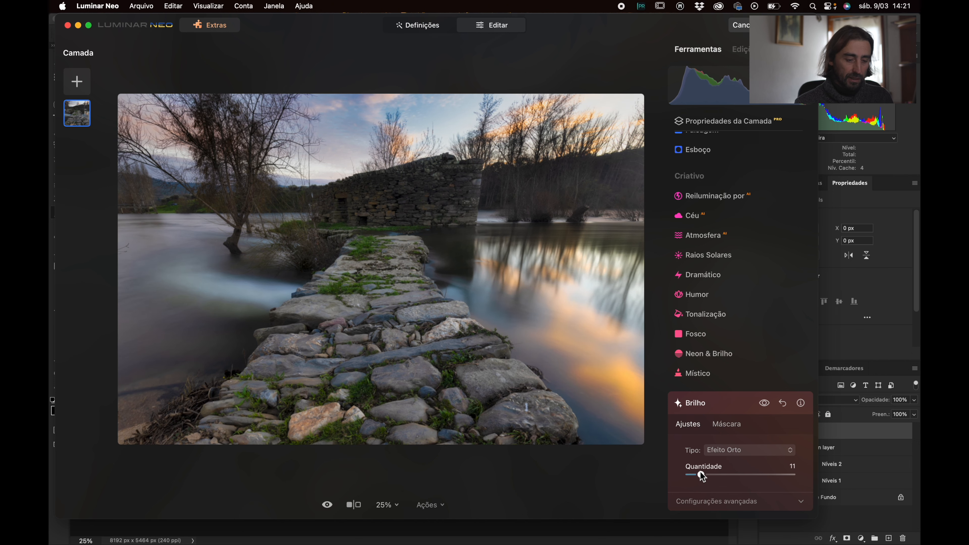
click(738, 405)
Boost tonal contrast with Supercontraste, setting Destaques Contraste to 49 and raising the midtone and shadow contrast
scroll(751, 382, down, 3)
scroll(736, 412, down, 4)
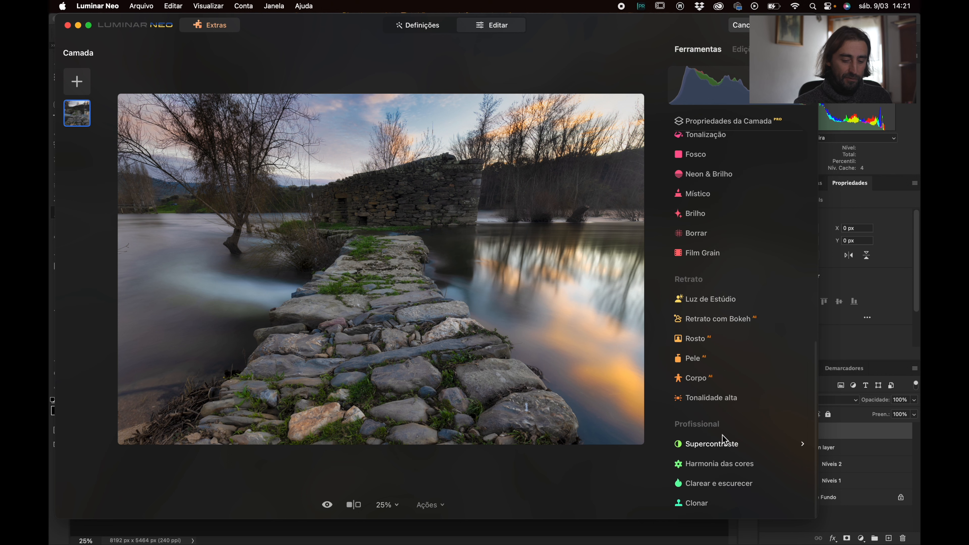
click(709, 448)
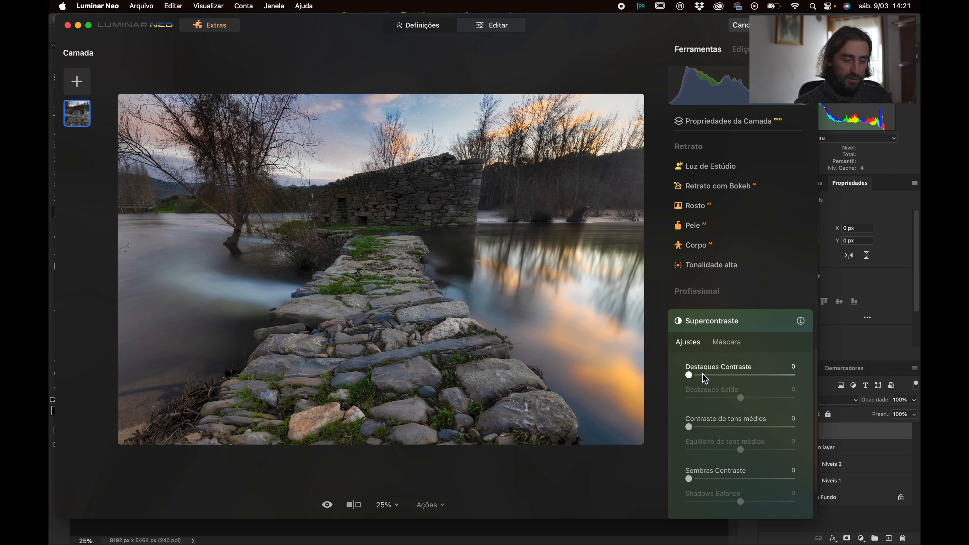
click(704, 376)
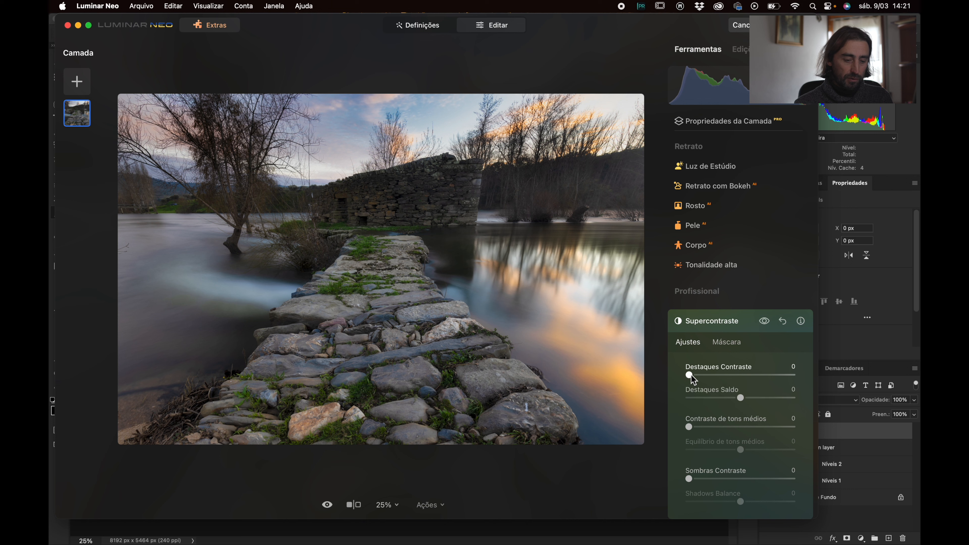
drag(699, 376, 739, 379)
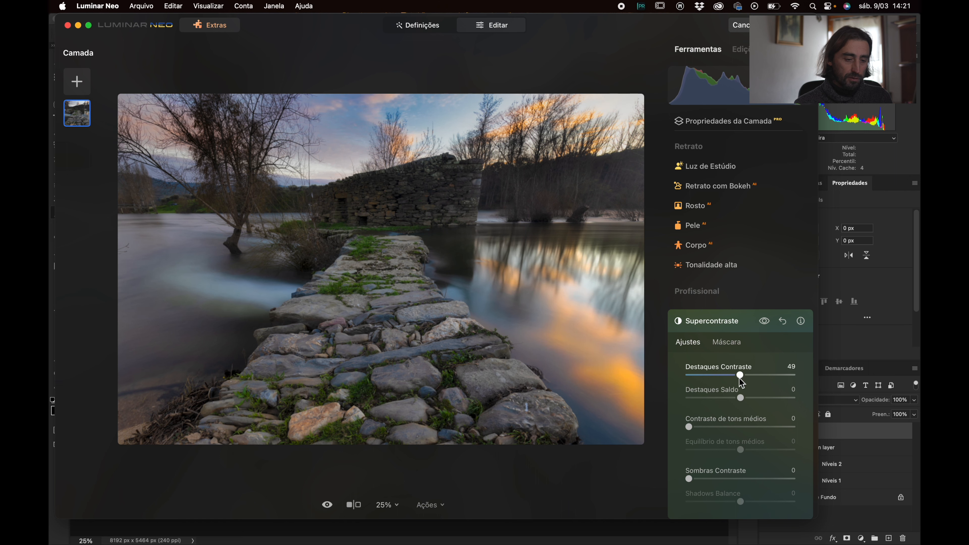
drag(716, 429, 713, 426)
drag(690, 478, 719, 480)
click(749, 322)
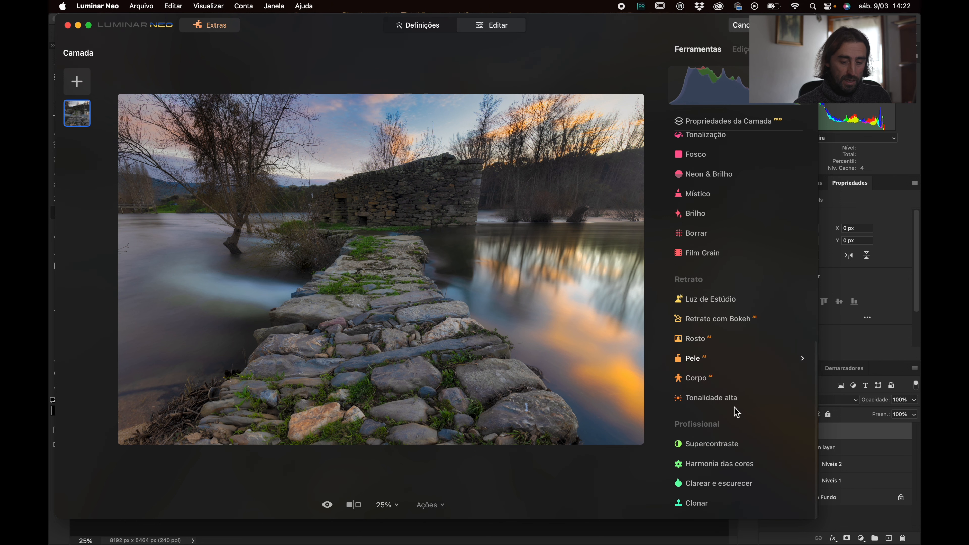
Increase the colour contrast in Harmonia das cores, setting its Quantidade to 14
click(712, 464)
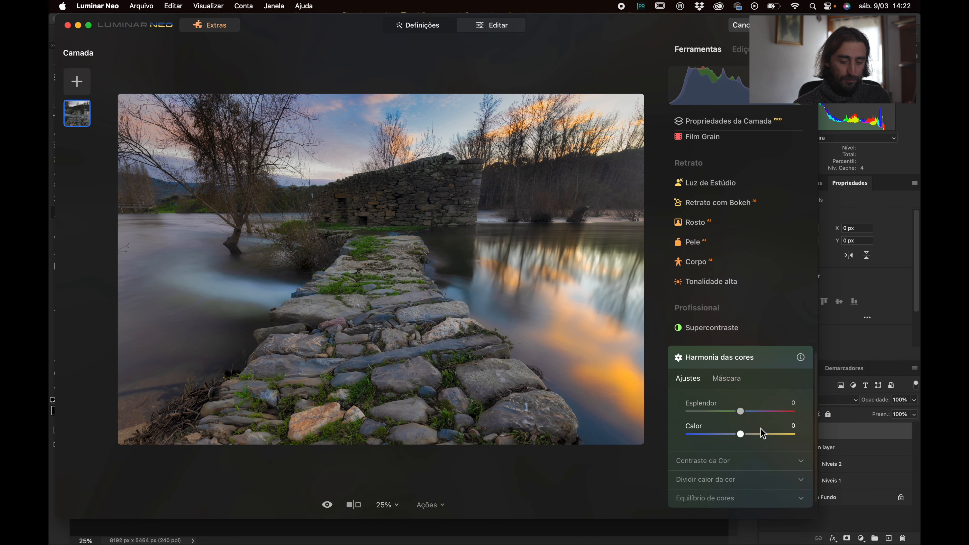
click(725, 461)
drag(688, 441, 708, 447)
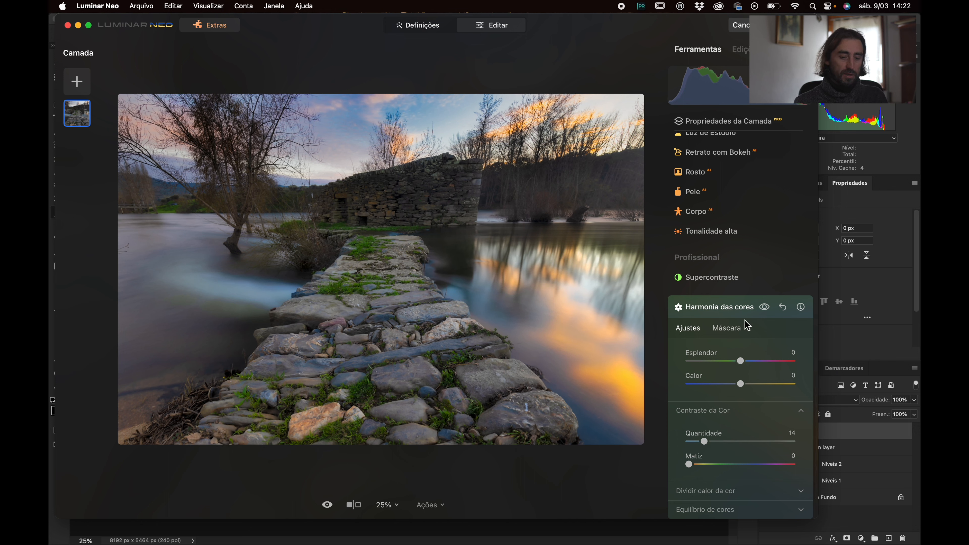
click(737, 307)
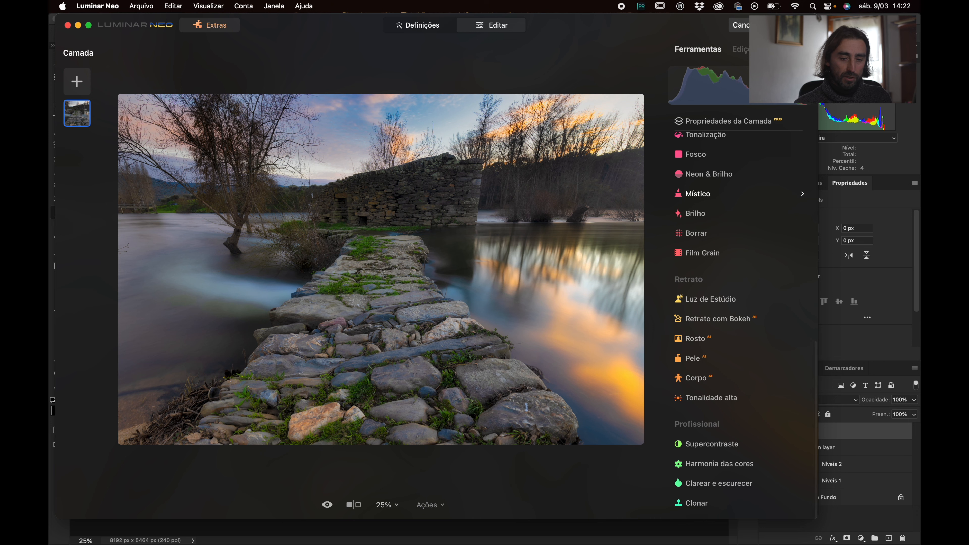
Rename the new merged layer above the Luminar layer as dodge burn
click(698, 194)
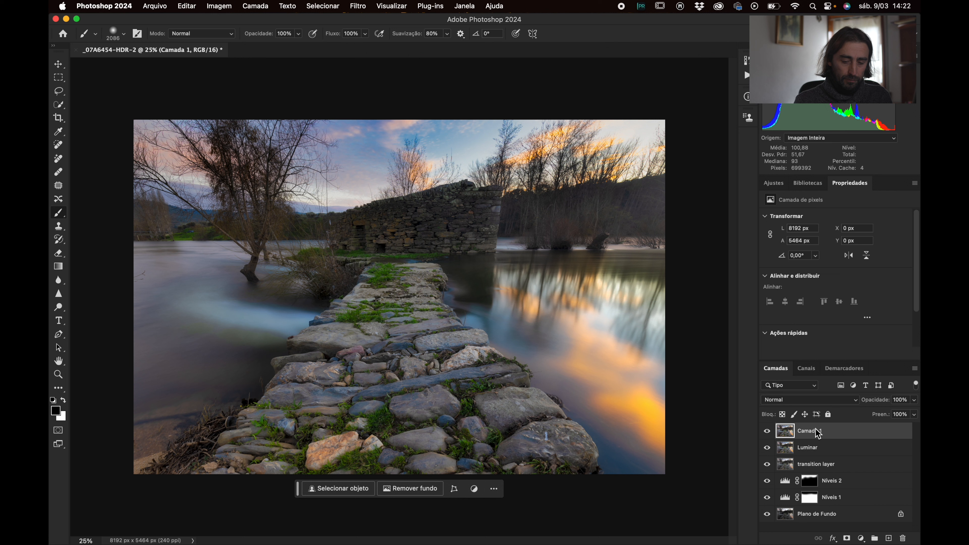
double_click(811, 431)
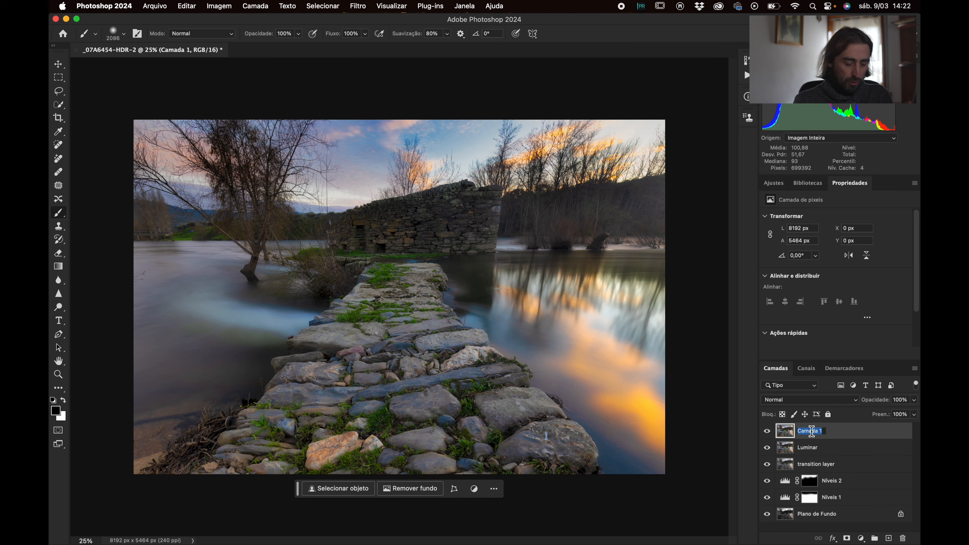
text(dog)
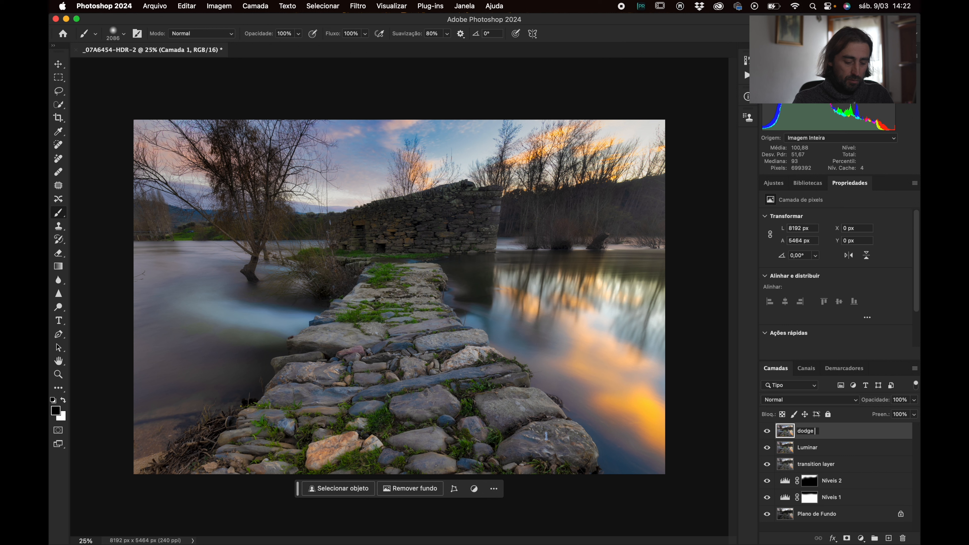
key(Return)
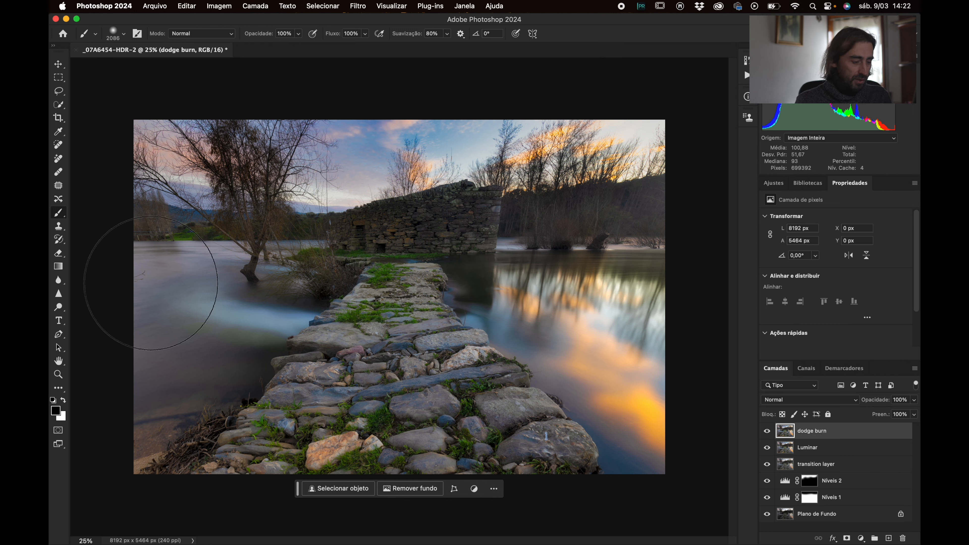
Dodge the Realces at 3% exposure on the bright water streak beside the causeway and on the sunset reflections across the river
click(60, 311)
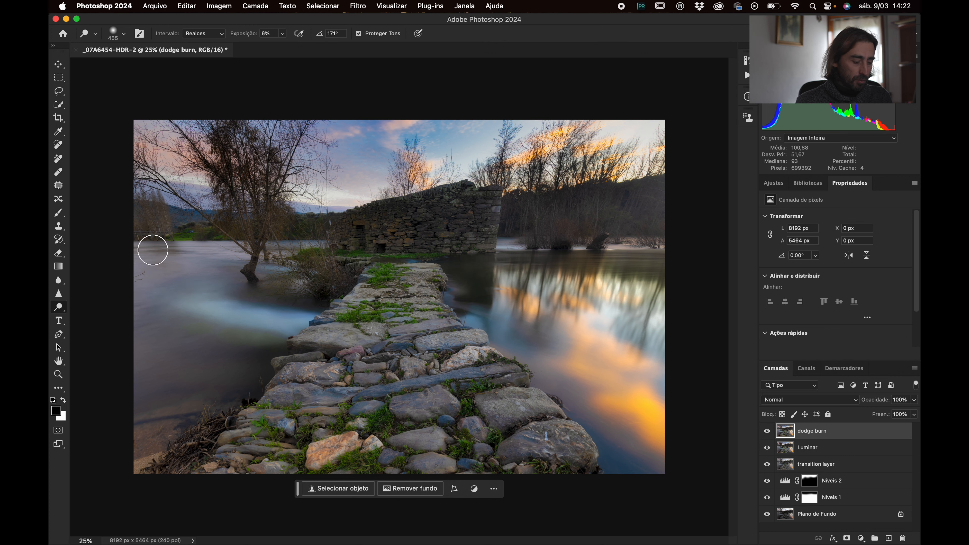
click(282, 34)
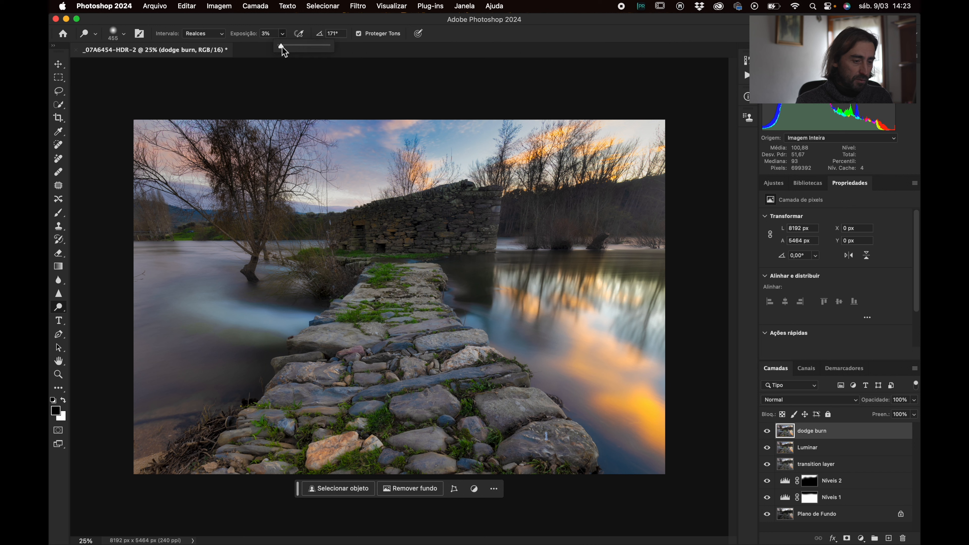
mouse_move(300, 326)
mouse_down()
mouse_move(173, 309)
mouse_move(324, 327)
mouse_move(202, 278)
mouse_move(164, 304)
mouse_move(177, 294)
mouse_move(251, 307)
mouse_move(230, 343)
mouse_move(264, 294)
mouse_move(244, 278)
mouse_move(269, 261)
mouse_move(306, 278)
mouse_move(252, 282)
mouse_up()
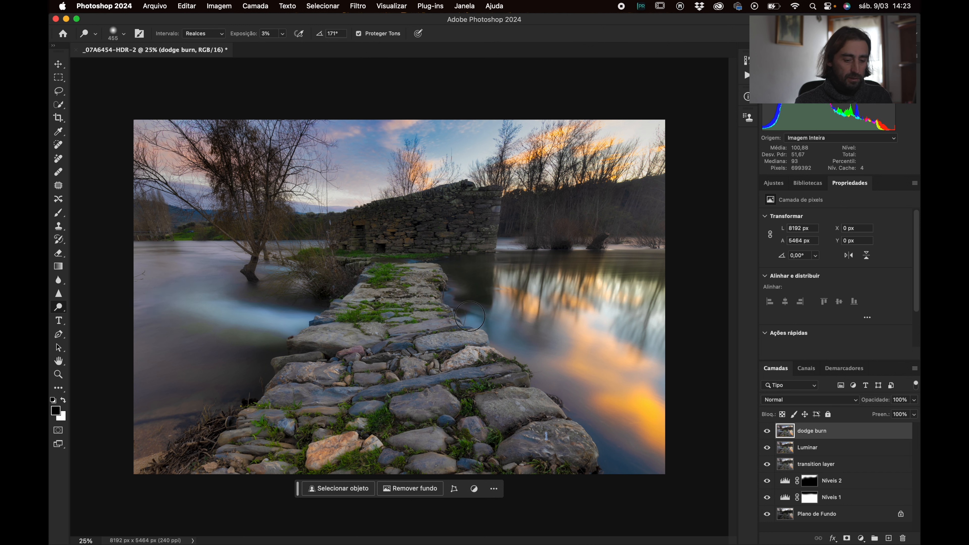
mouse_move(514, 342)
mouse_down()
mouse_move(622, 349)
mouse_move(593, 331)
mouse_move(597, 375)
mouse_move(578, 380)
mouse_move(675, 432)
mouse_move(655, 314)
mouse_up()
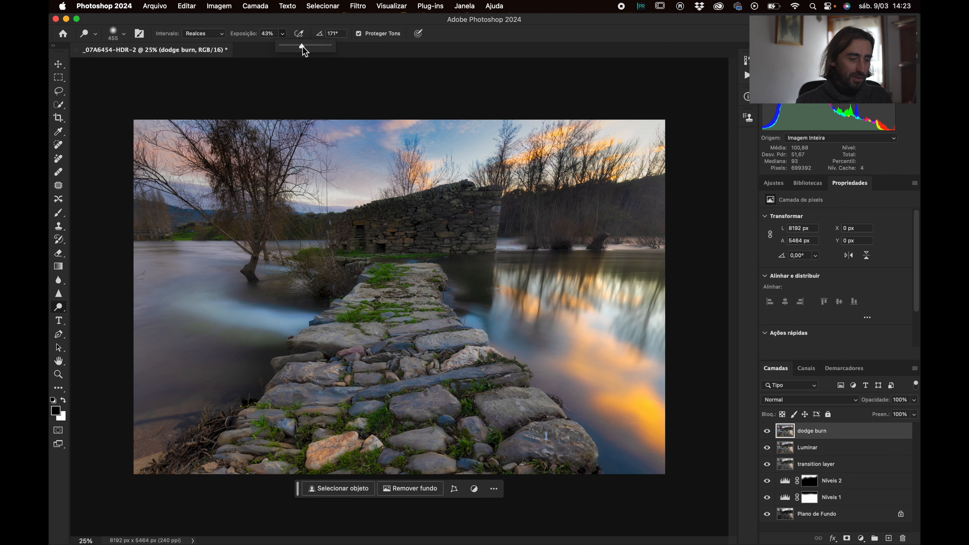
Try dodging the sunset reflections at 43% exposure, undo the strokes and return the exposure to 3%
mouse_move(629, 334)
mouse_down()
mouse_move(525, 316)
mouse_move(598, 291)
mouse_move(596, 361)
mouse_up()
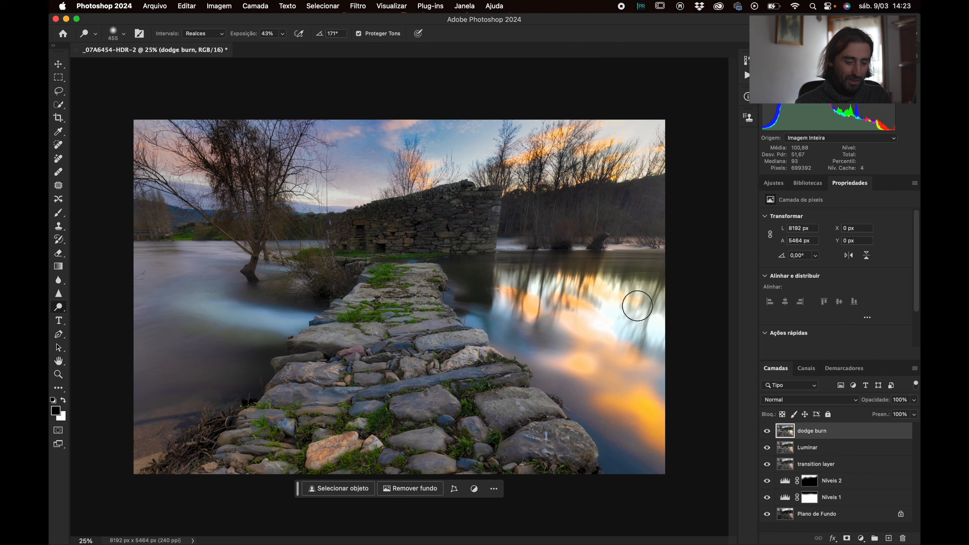
key(super+z)
click(283, 34)
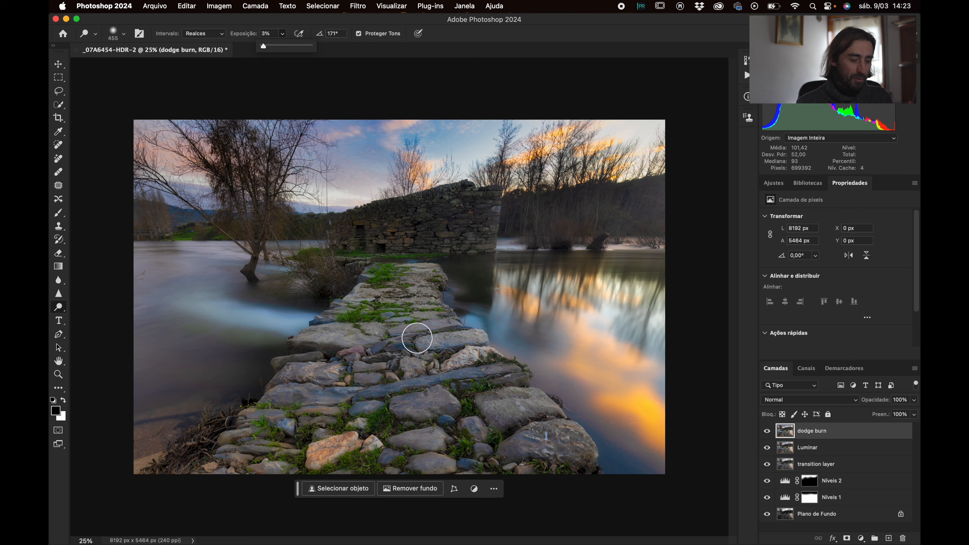
Adjust the Dodge brush size and lighten the highlights along the stone causeway at 3% exposure
right_click(414, 330)
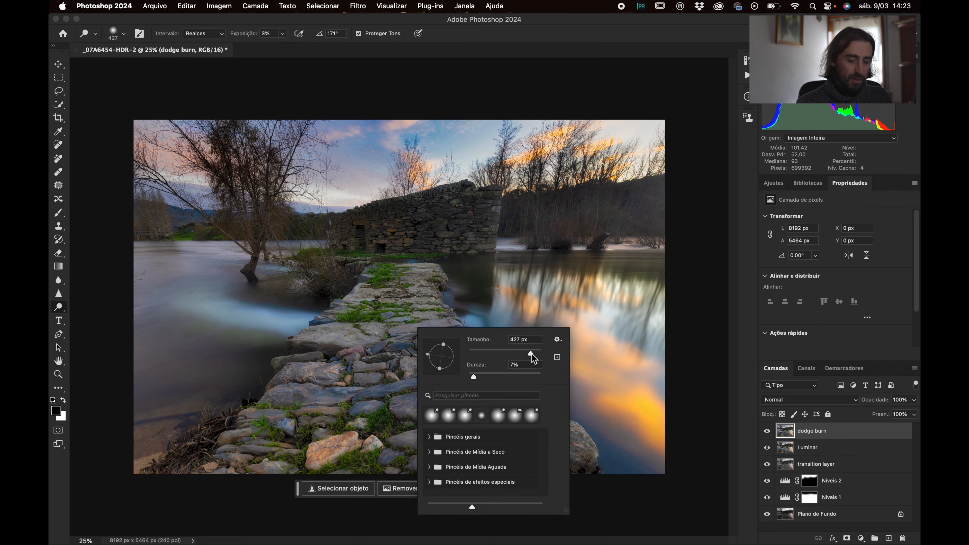
click(407, 305)
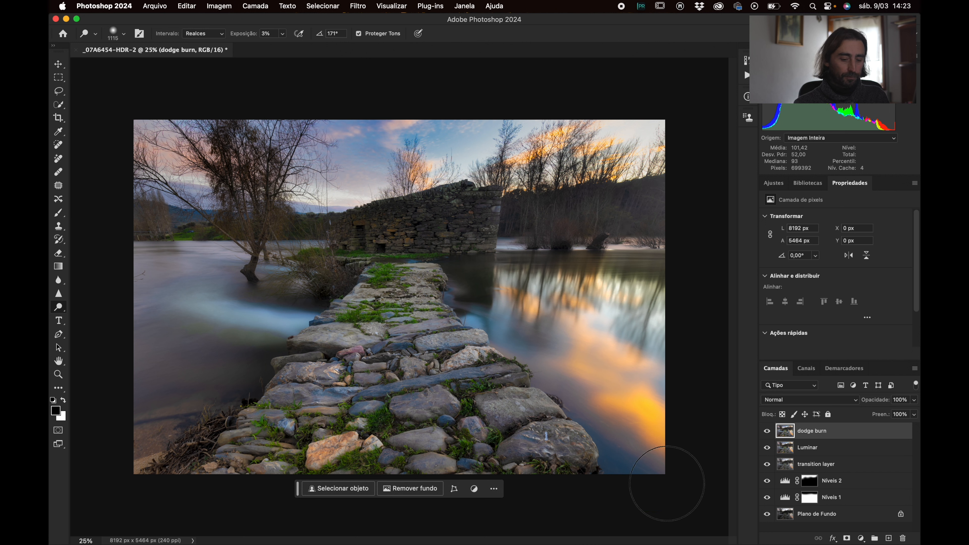
Burn the Sombras around the photo's dark lower-left corner with a 2734 px brush at 5% exposure
right_click(61, 309)
click(107, 319)
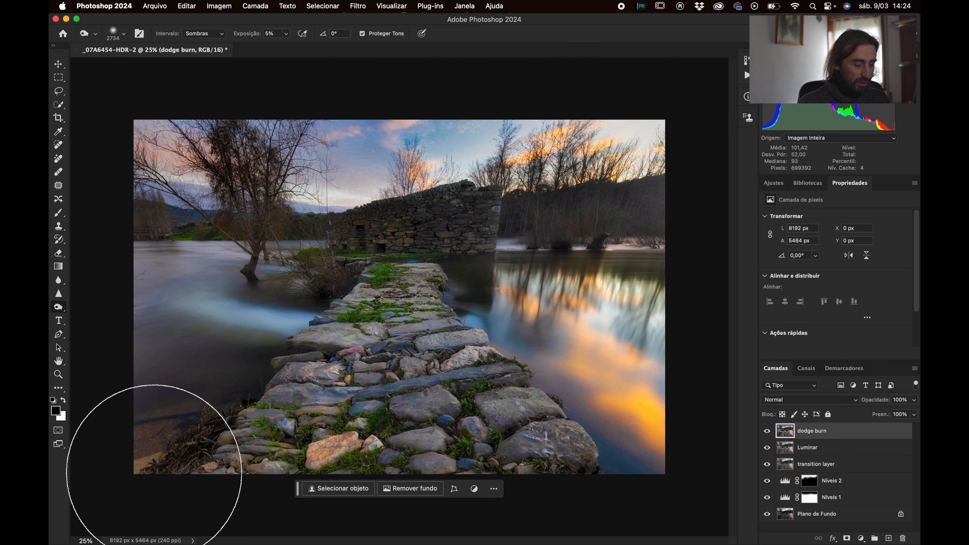
click(60, 66)
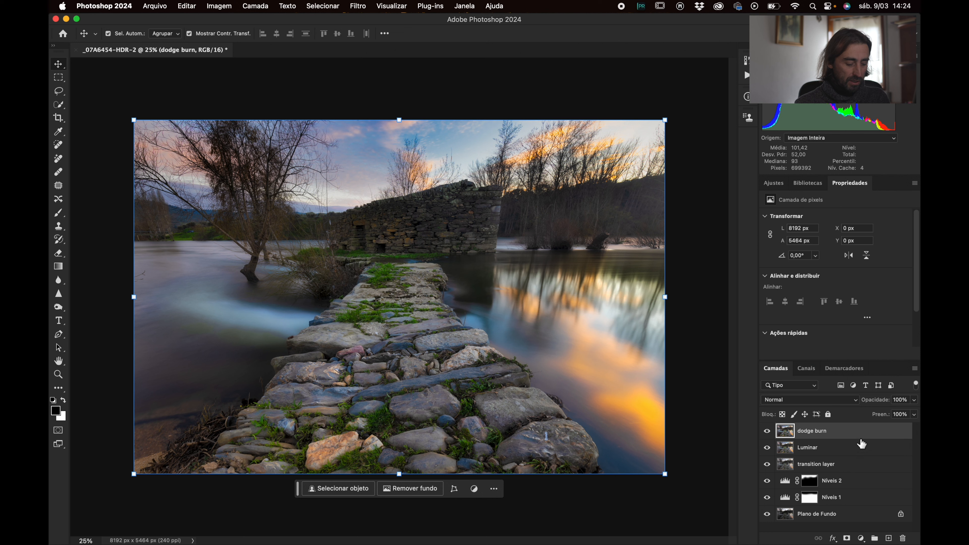
Stamp all visible layers into a new top layer and rename it remove
key(super+alt+shift+e)
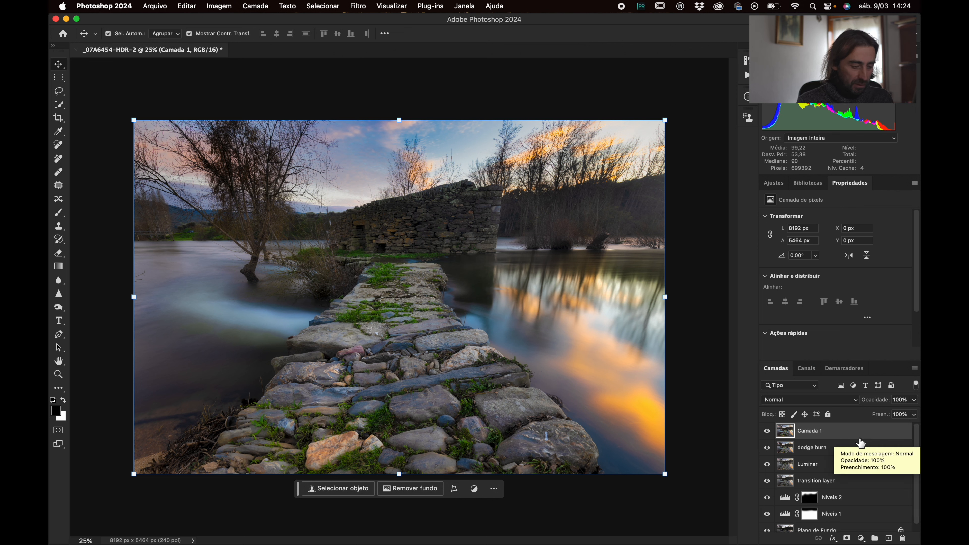
double_click(811, 431)
text(remove)
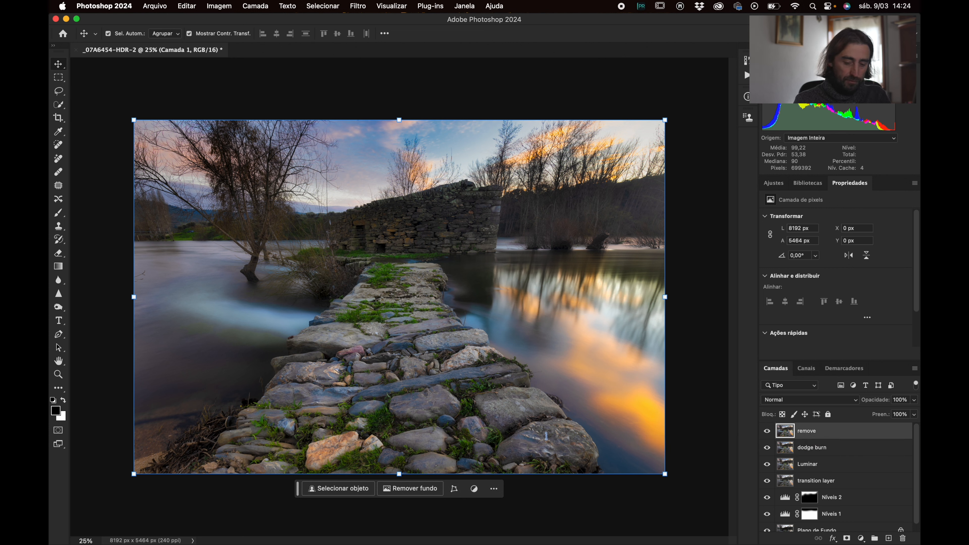
key(Return)
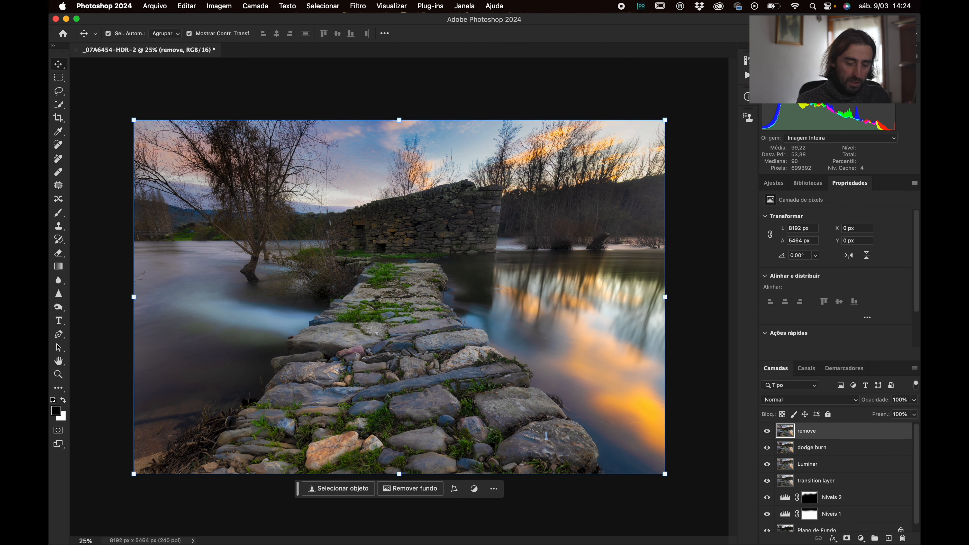
With the Remove tool at size 167, erase the bright patch on the lower-left bank and the twig at the water's left edge
click(61, 156)
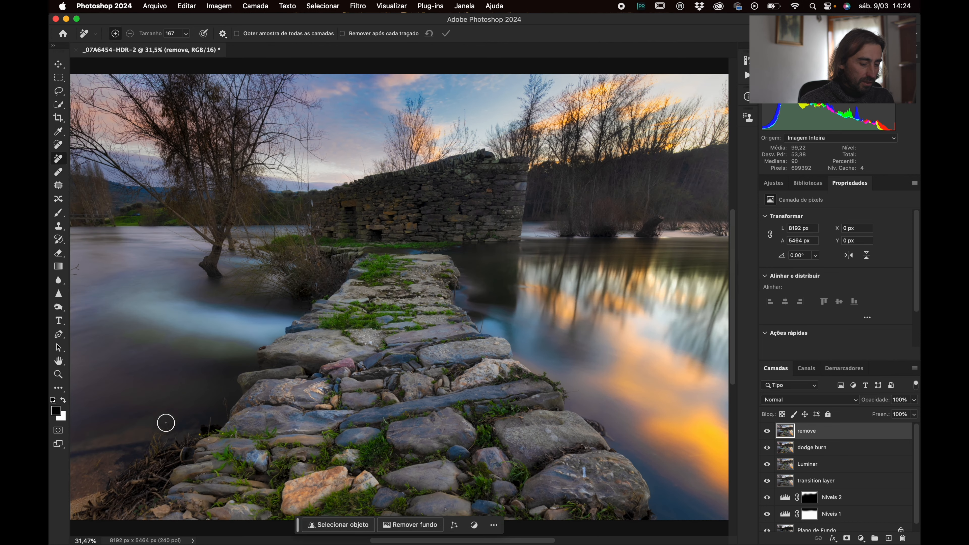
scroll(165, 422, up, 3)
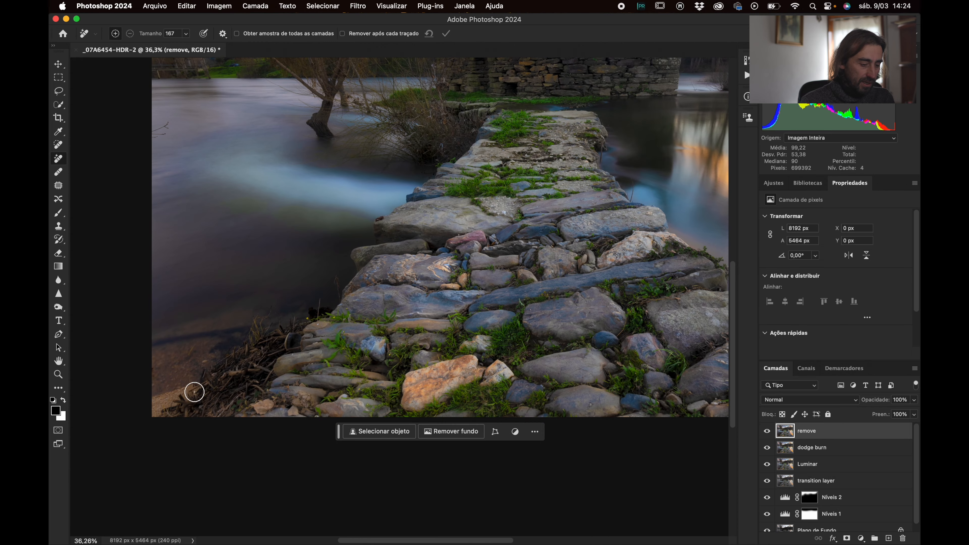
mouse_move(194, 392)
mouse_down()
mouse_move(152, 414)
mouse_move(200, 389)
mouse_up()
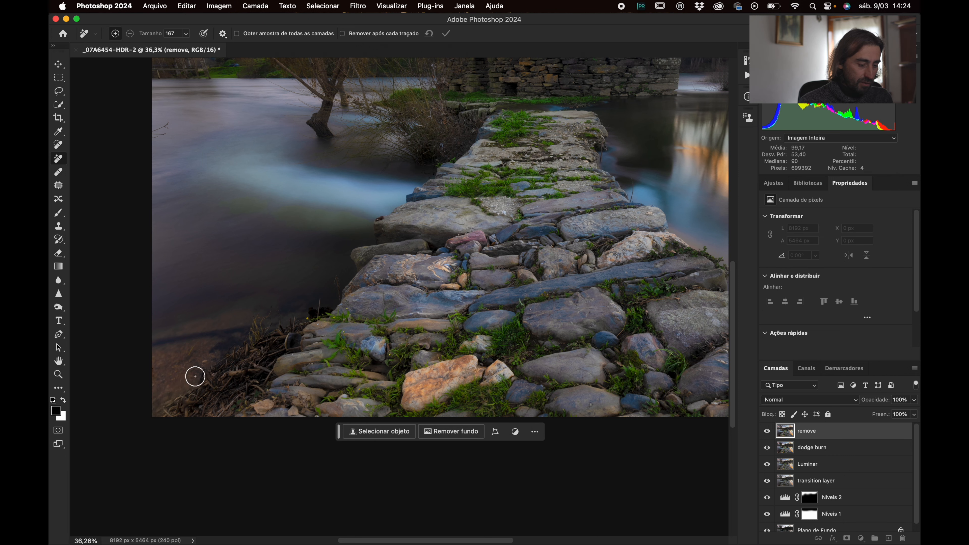
scroll(238, 368, right, 5)
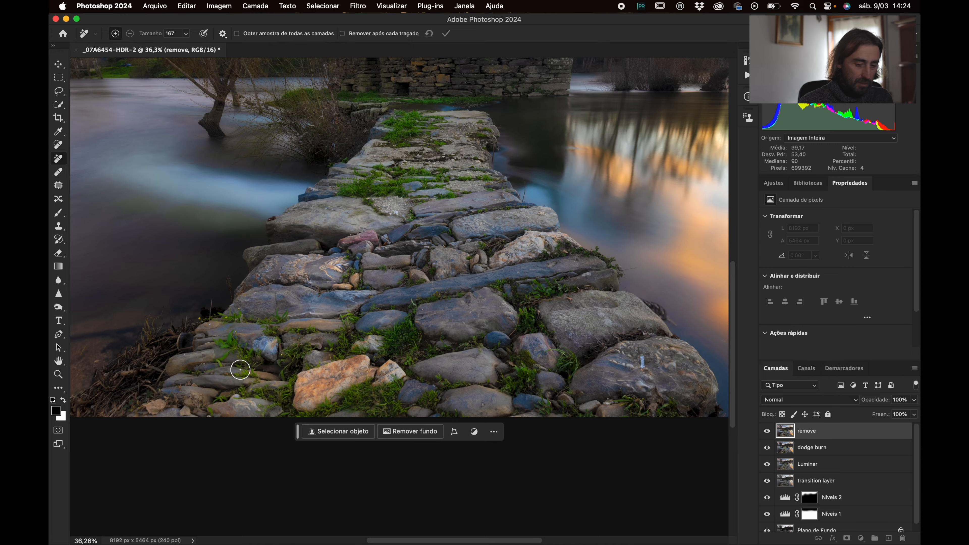
scroll(240, 370, up, 10)
scroll(240, 369, left, 2)
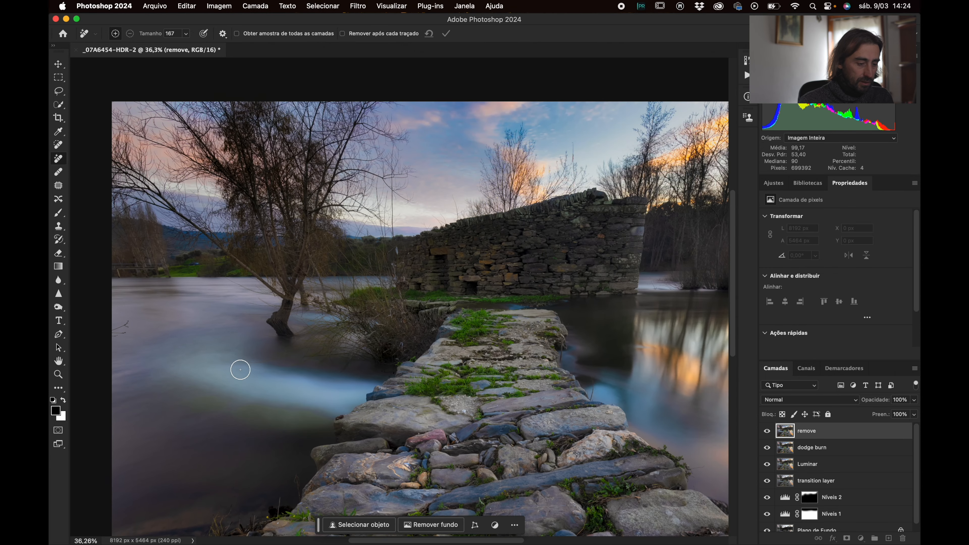
scroll(240, 369, up, 1)
mouse_move(114, 337)
mouse_down()
mouse_move(129, 329)
mouse_move(125, 336)
mouse_up()
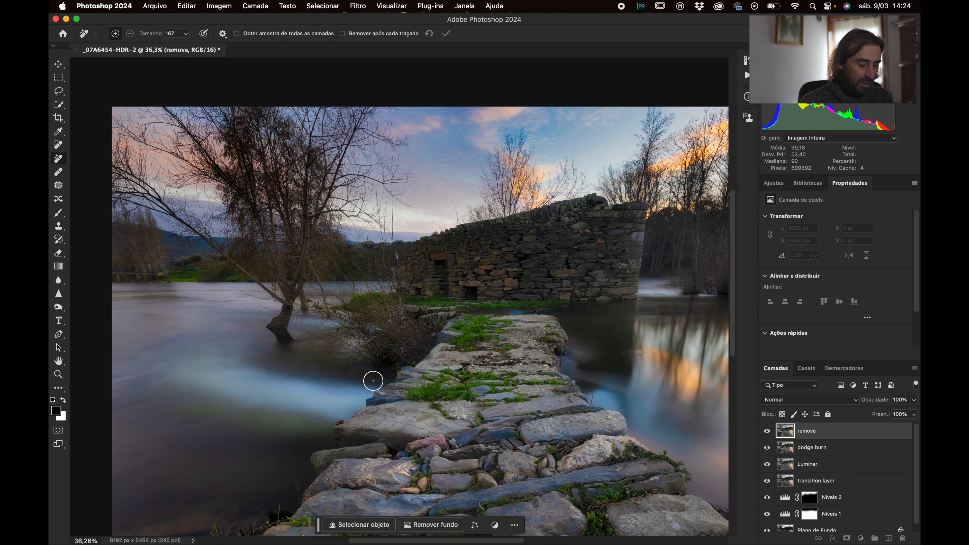
Reduce the Remove tool size to 39 and erase the pale hanging debris in the branches beside the ruin's left end
scroll(373, 381, right, 5)
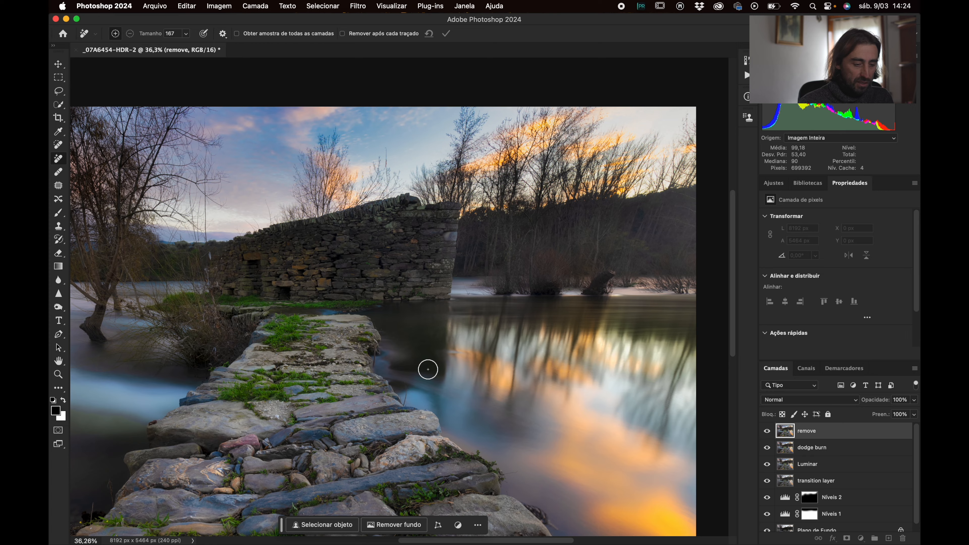
scroll(425, 367, up, 2)
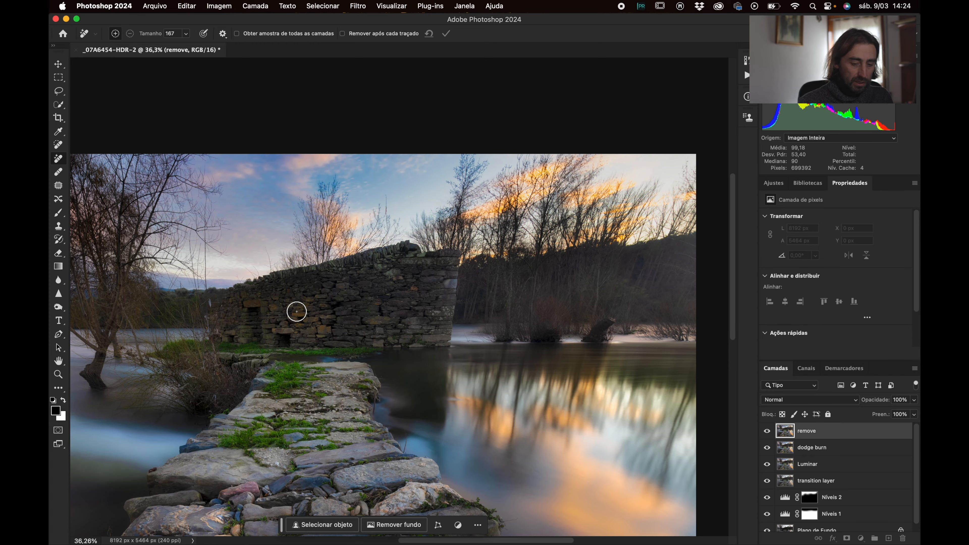
scroll(180, 299, up, 10)
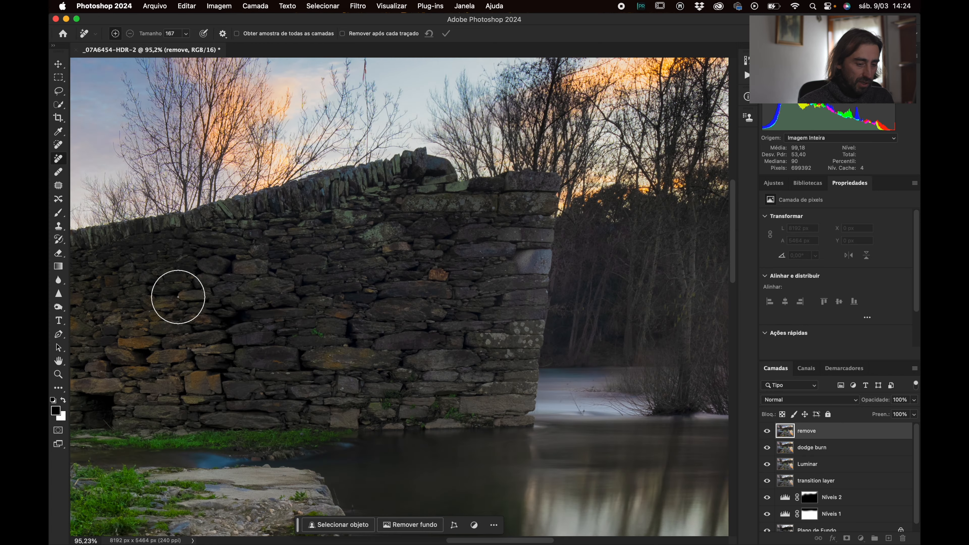
scroll(179, 297, left, 2)
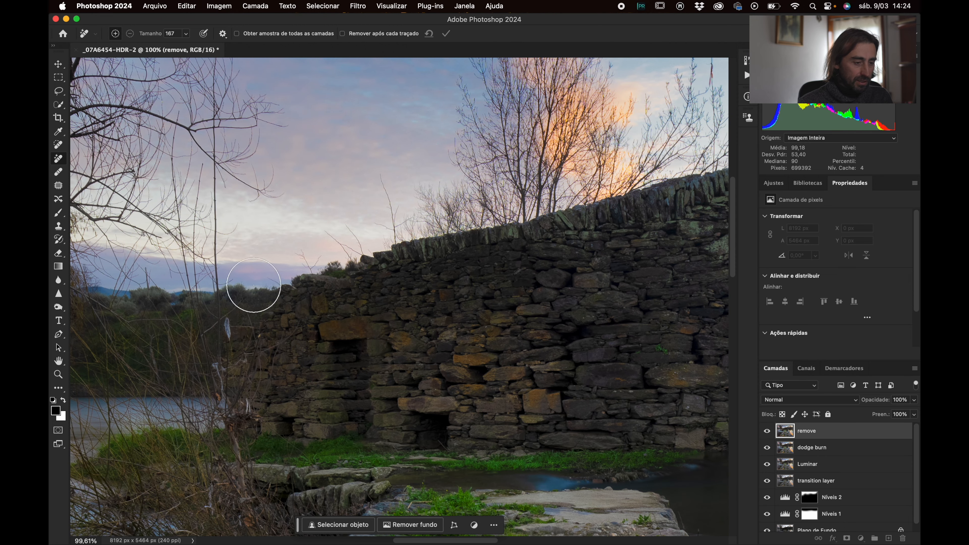
click(186, 34)
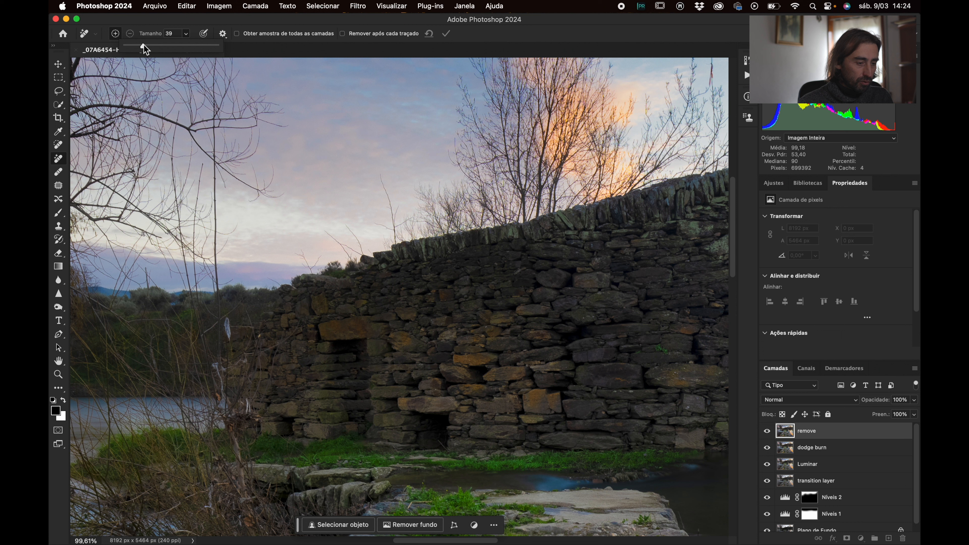
drag(230, 322, 230, 334)
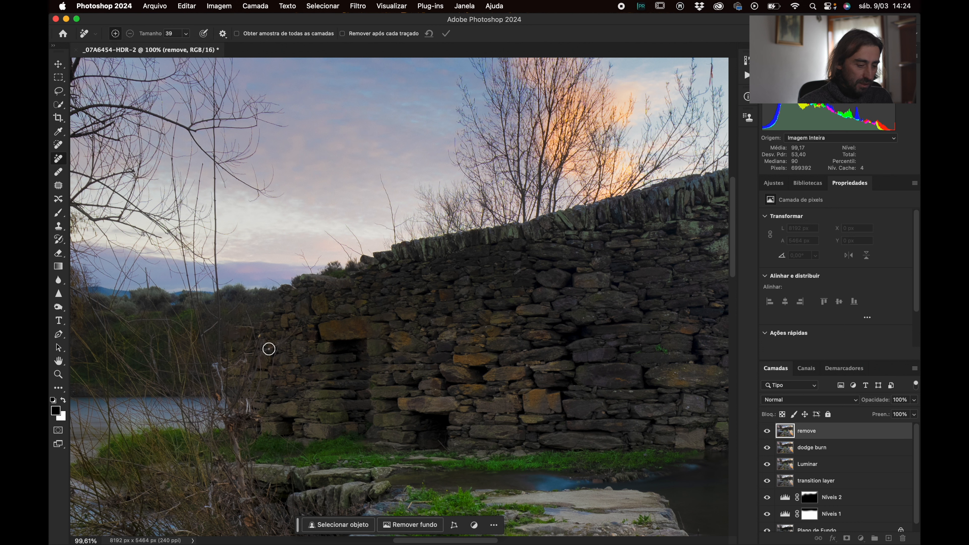
drag(251, 412, 249, 404)
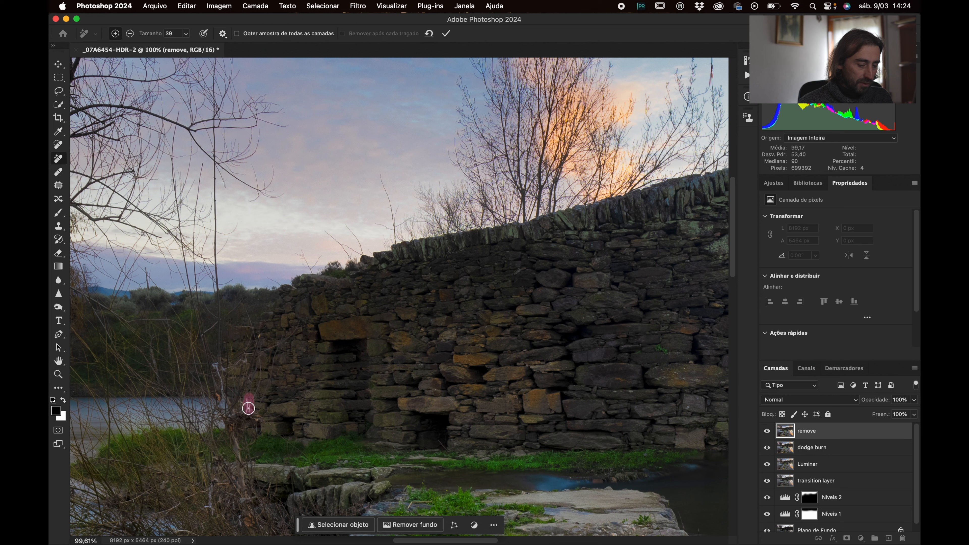
drag(216, 367, 225, 383)
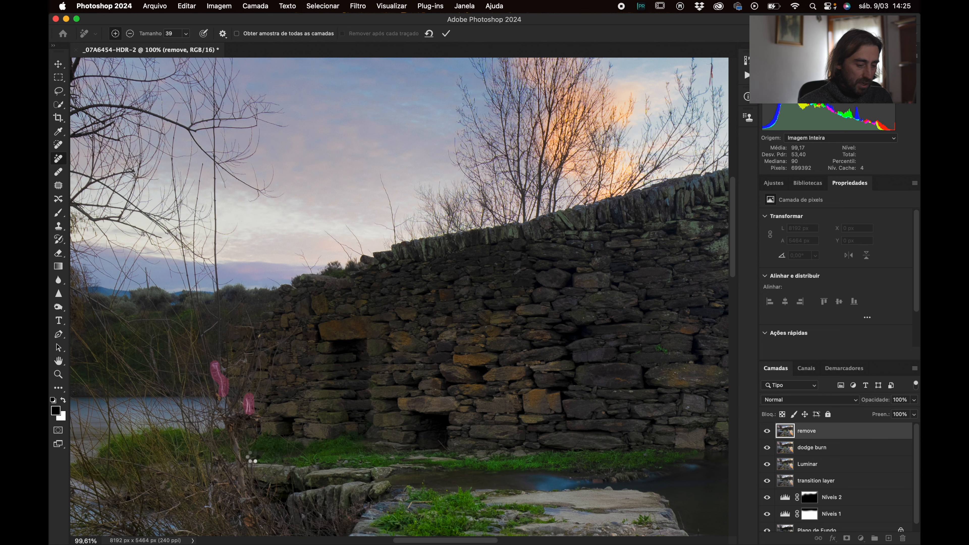
Erase the pale debris spots in the dry bush beside the causeway with the Remove tool
scroll(262, 417, down, 5)
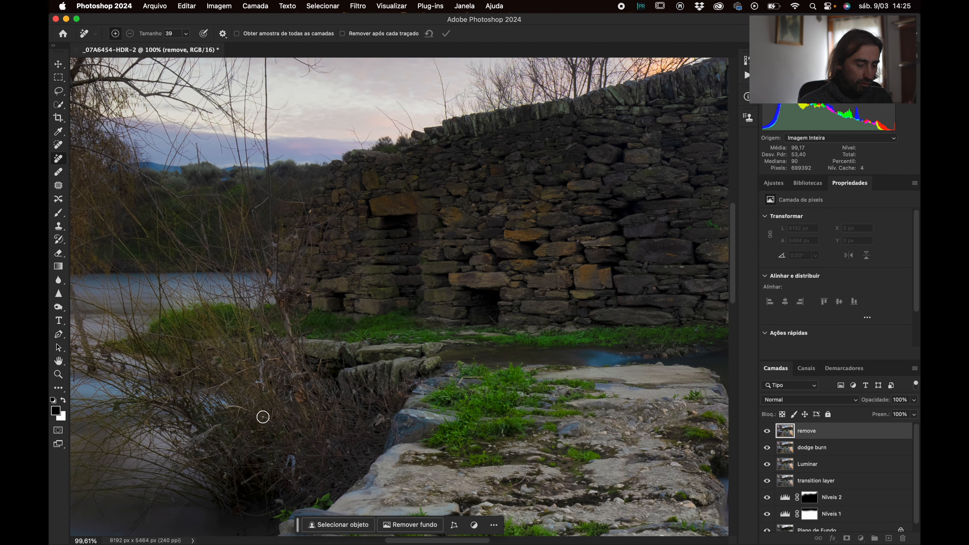
scroll(300, 423, down, 3)
mouse_move(302, 396)
mouse_down()
mouse_move(297, 389)
mouse_move(297, 397)
mouse_up()
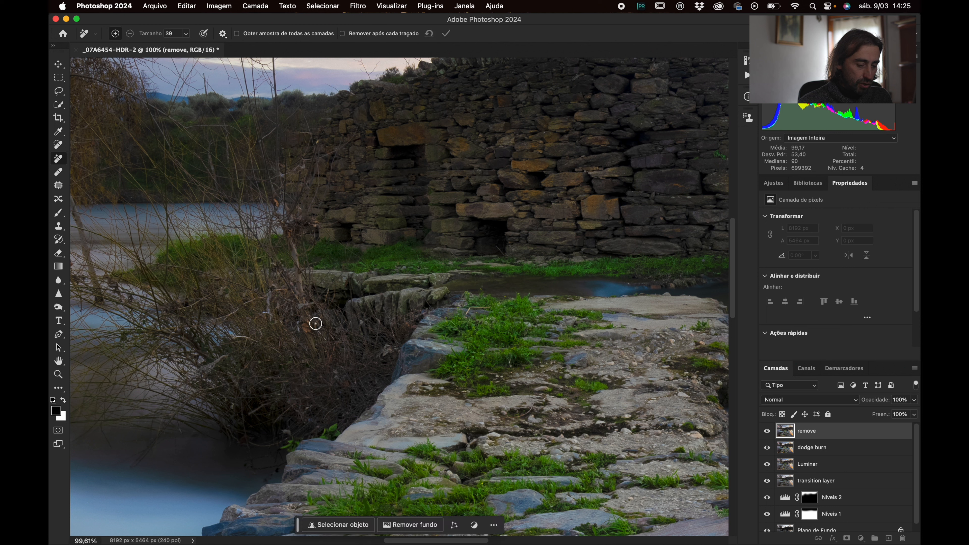
mouse_move(270, 318)
mouse_down()
mouse_move(268, 287)
mouse_move(269, 310)
mouse_up()
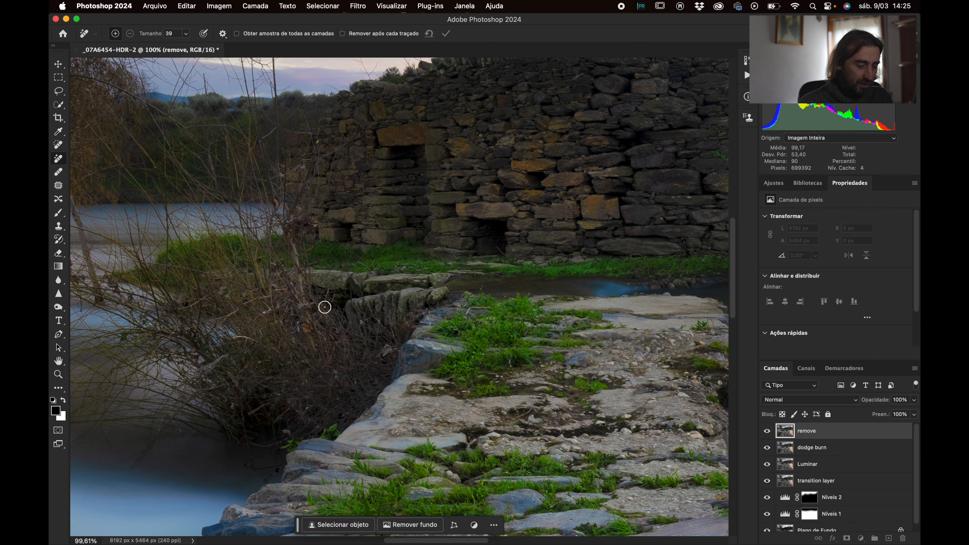
scroll(310, 333, right, 10)
scroll(310, 333, down, 4)
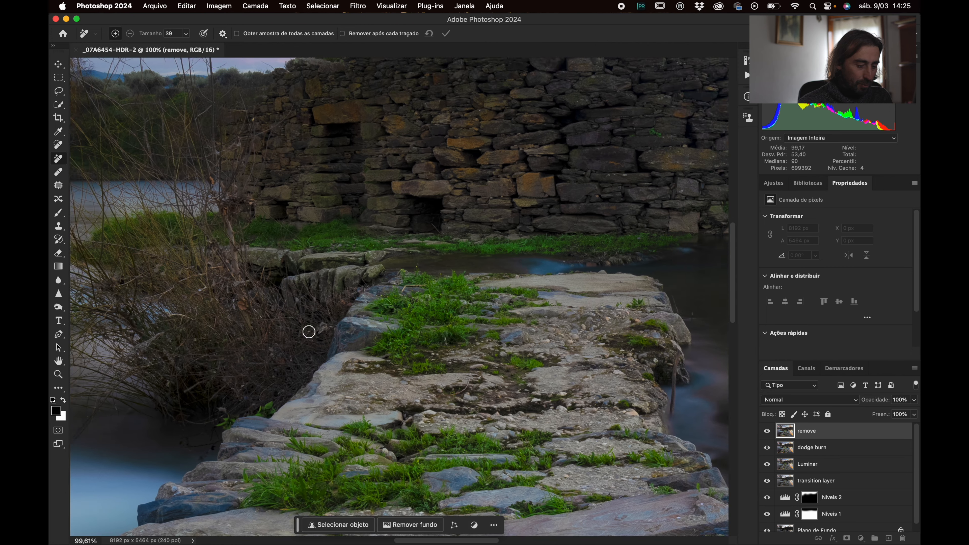
Examine the causeway, water reflections, foreground rocks and ruin wall up close for remaining distractions, and check the whole photo
scroll(308, 331, down, 3)
scroll(309, 331, right, 3)
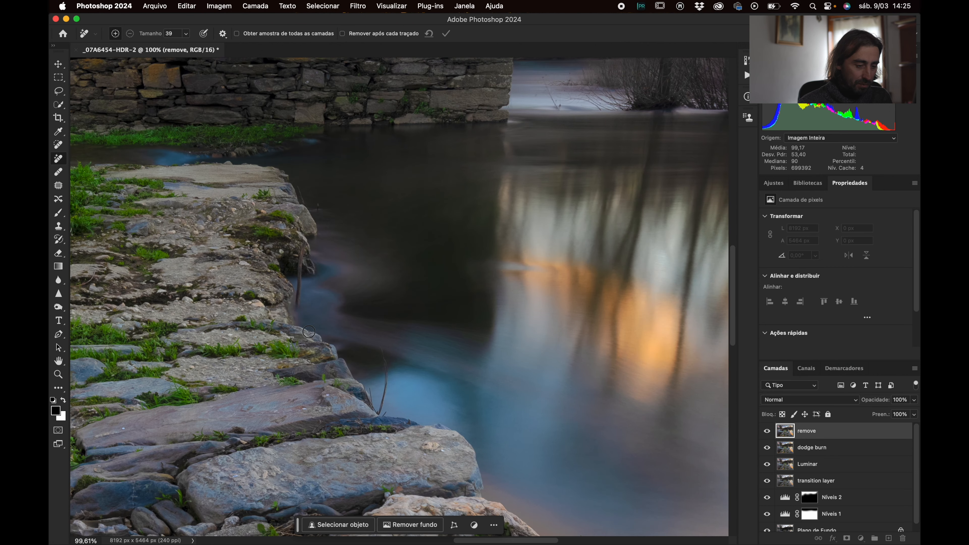
scroll(308, 331, right, 15)
scroll(308, 331, down, 10)
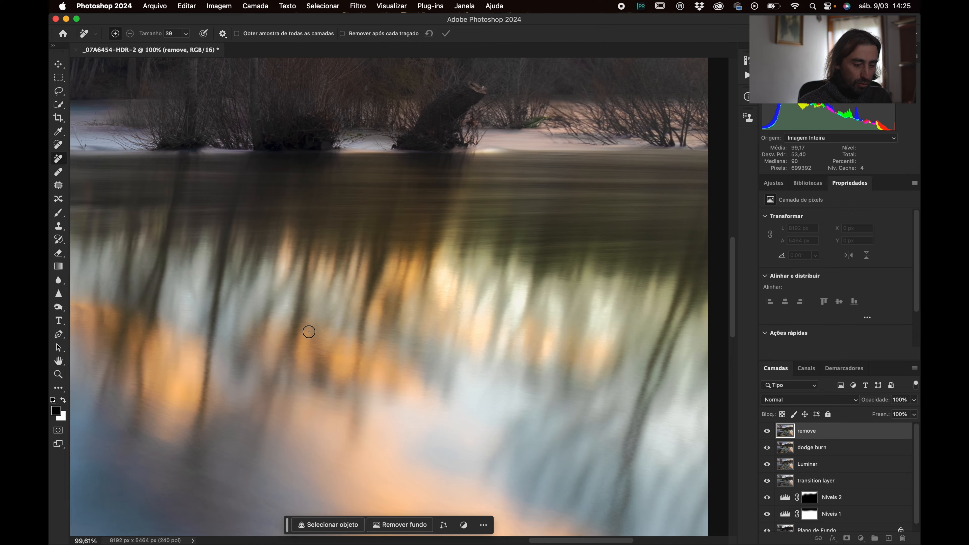
scroll(309, 331, up, 10)
scroll(309, 332, down, 20)
scroll(309, 331, left, 10)
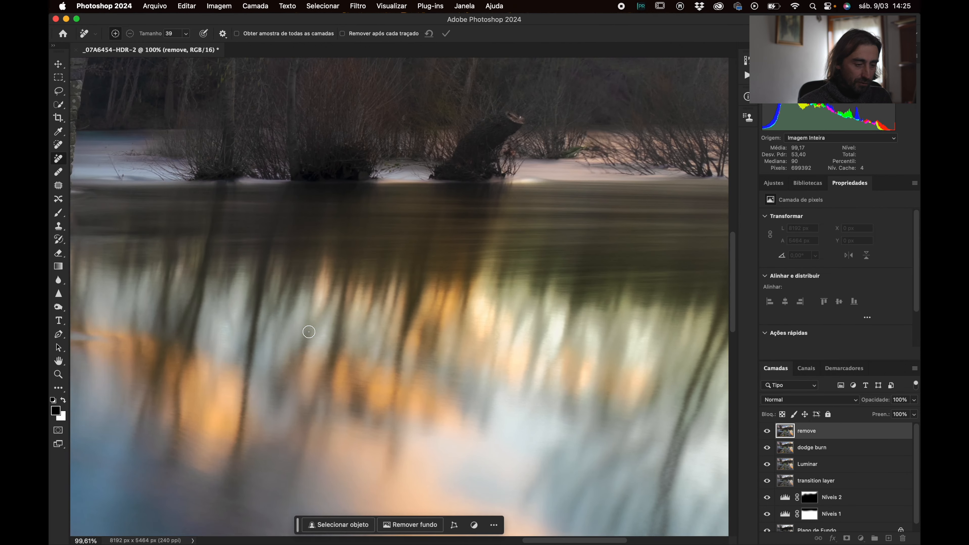
scroll(309, 331, down, 15)
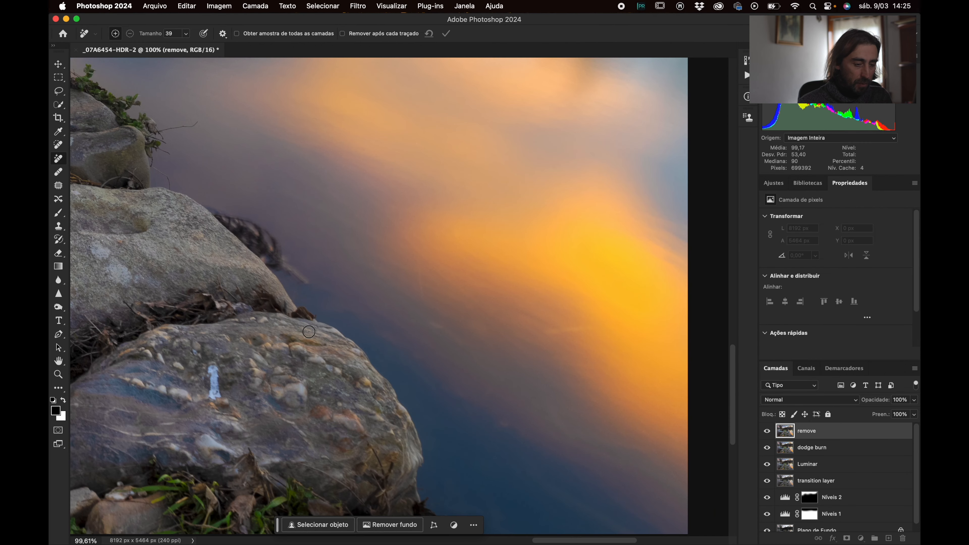
scroll(308, 332, right, 10)
scroll(309, 332, left, 15)
scroll(308, 332, up, 20)
scroll(309, 332, left, 10)
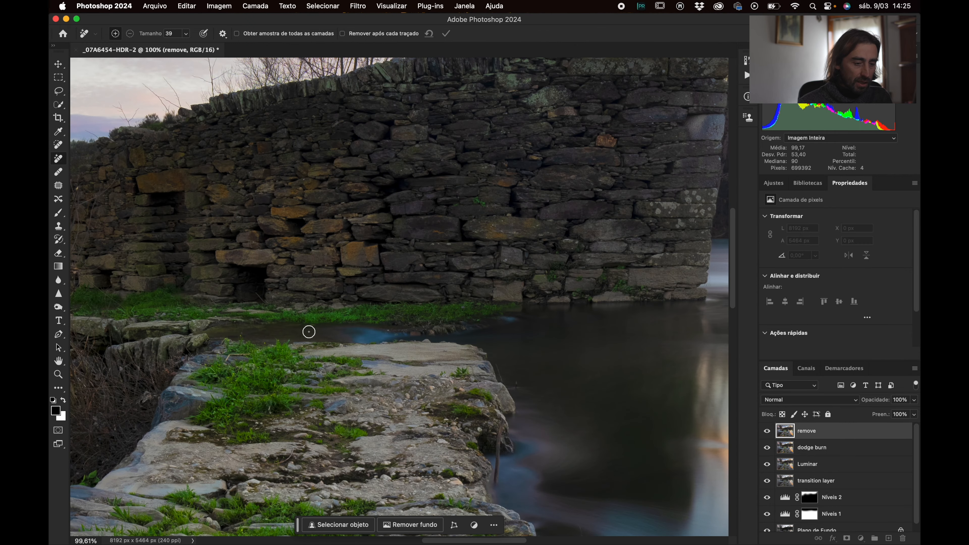
scroll(269, 324, down, 8)
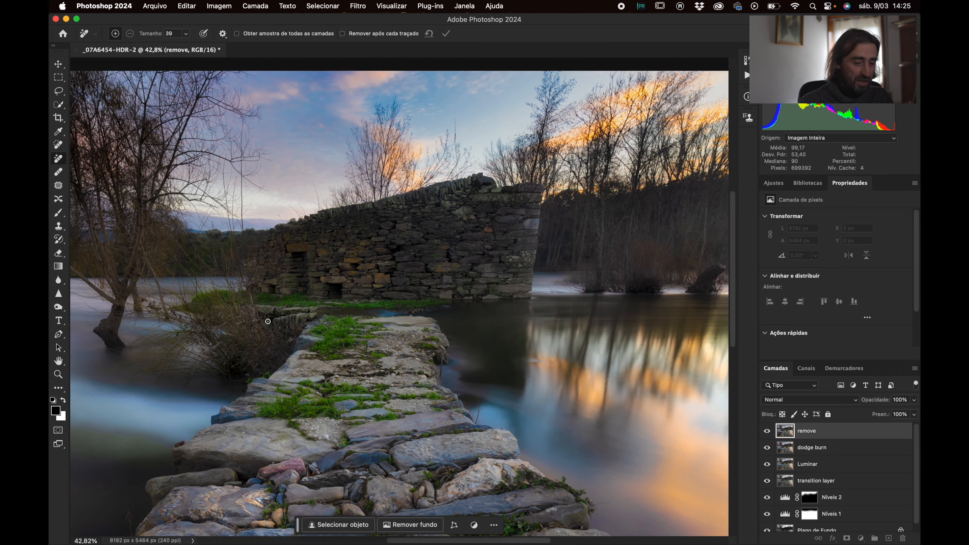
scroll(268, 321, down, 4)
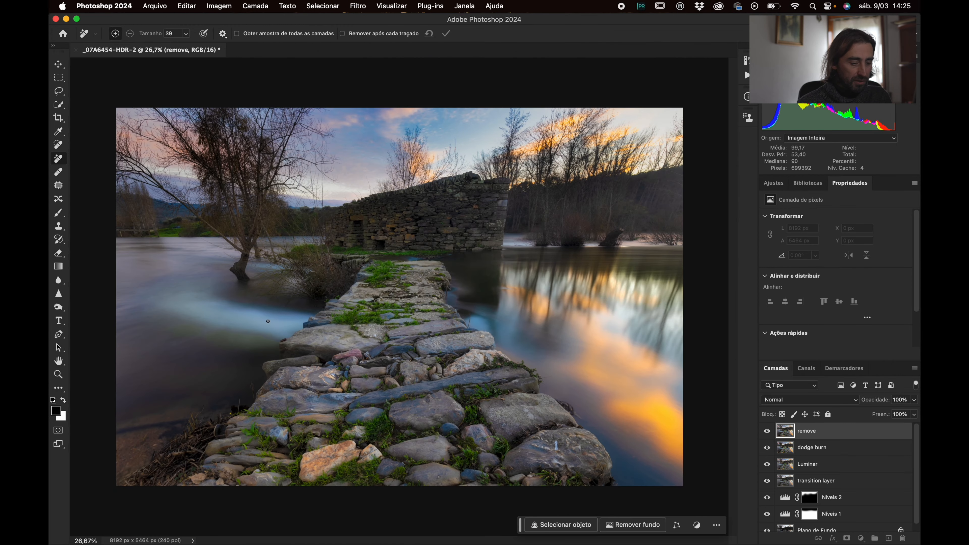
scroll(269, 321, up, 2)
scroll(268, 321, down, 1)
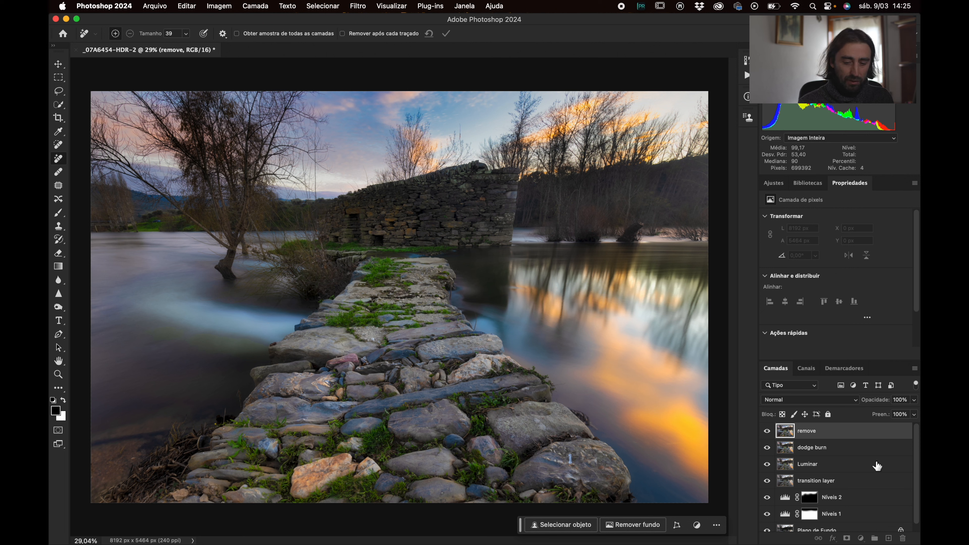
Quick-export the photo as the JPG _07A6454-HDR-2.jpg to the Mesa folder
click(154, 7)
mouse_move(201, 173)
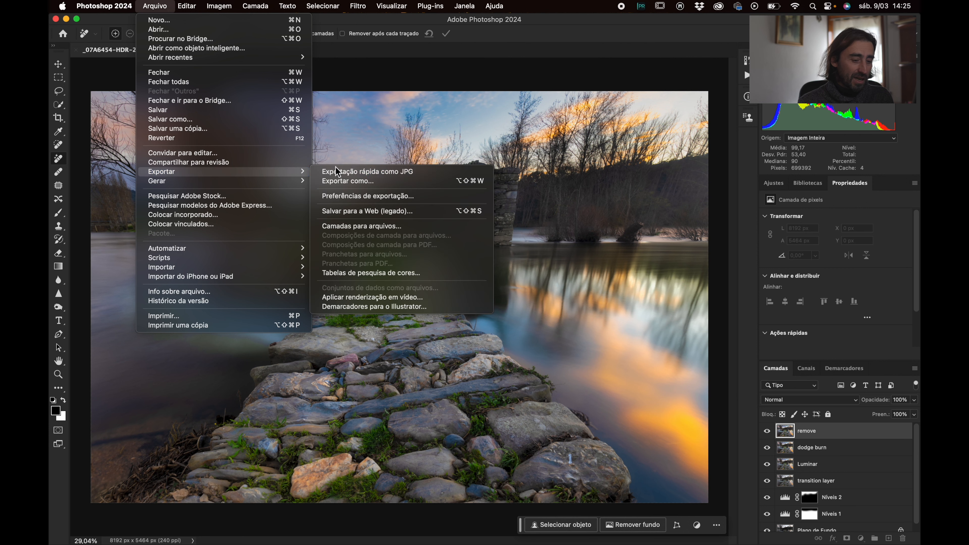
click(360, 174)
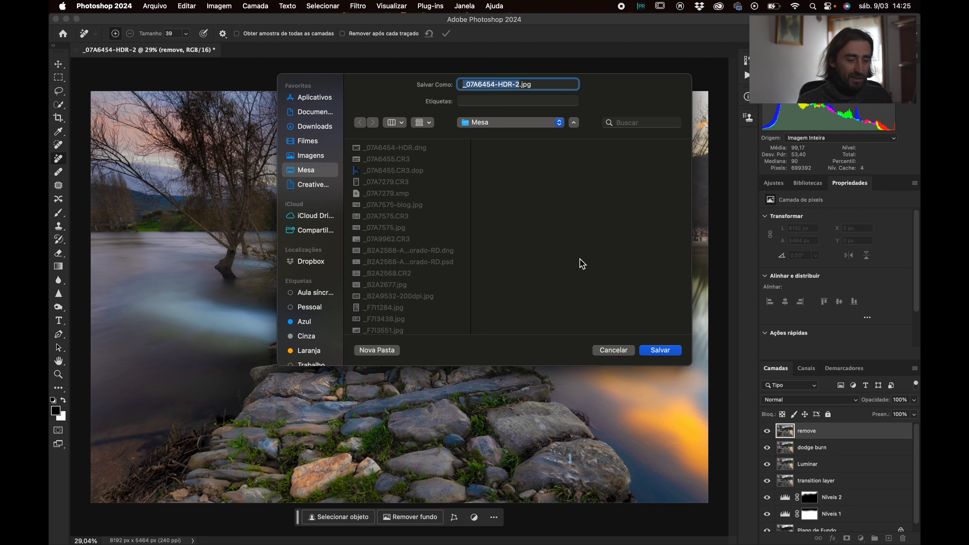
click(672, 353)
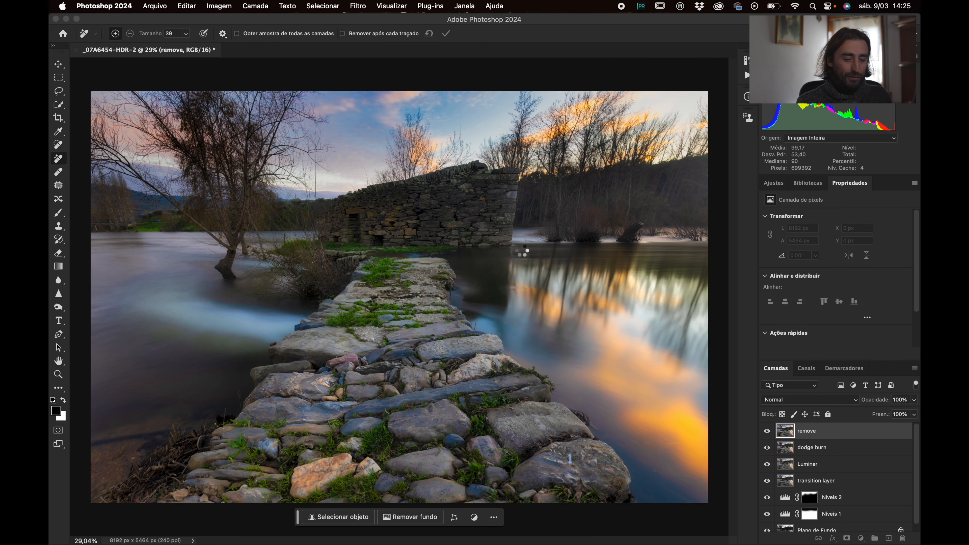